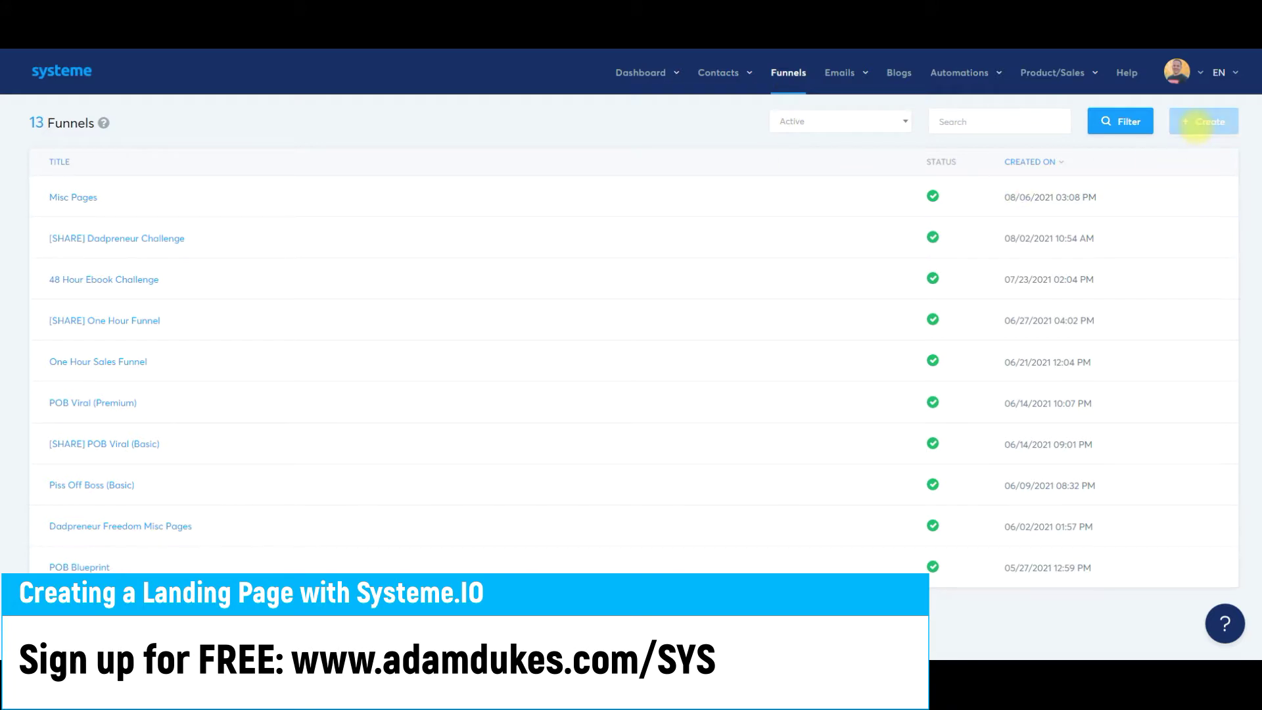
Start a new funnel and name it Test YT
left_click(1197, 123)
type("tES")
key("Down")
key("Down")
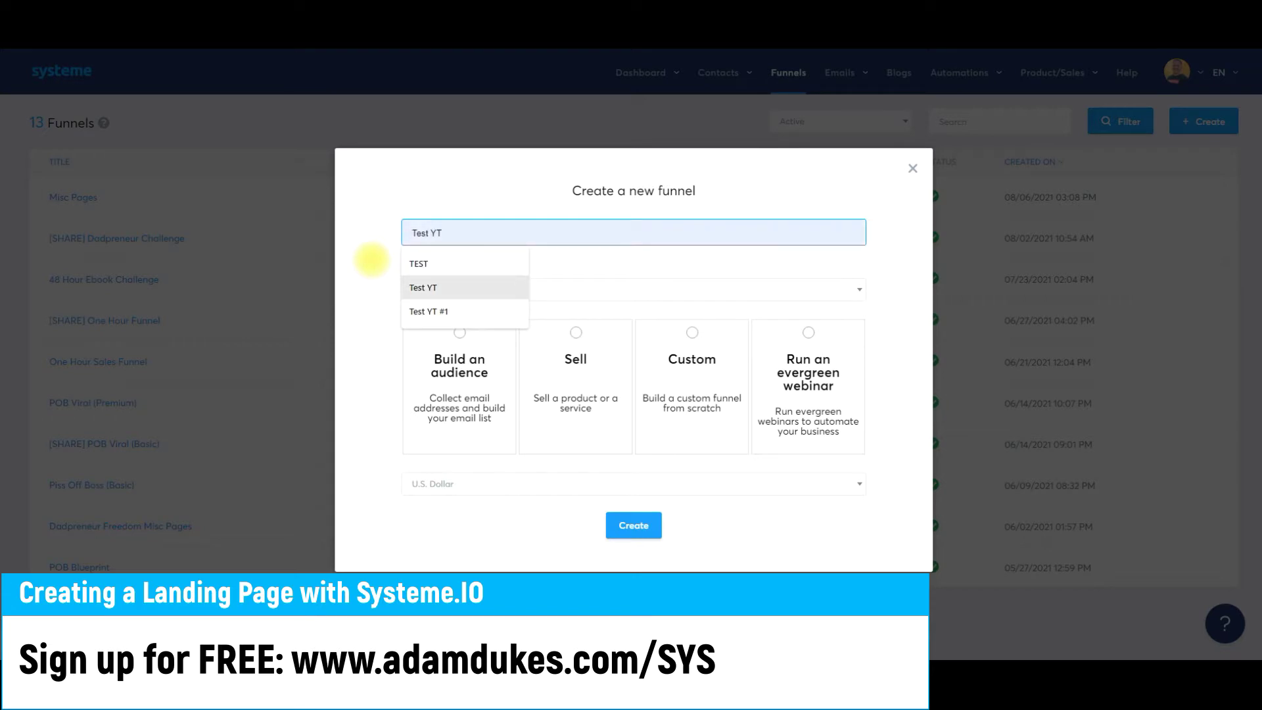
left_click(422, 287)
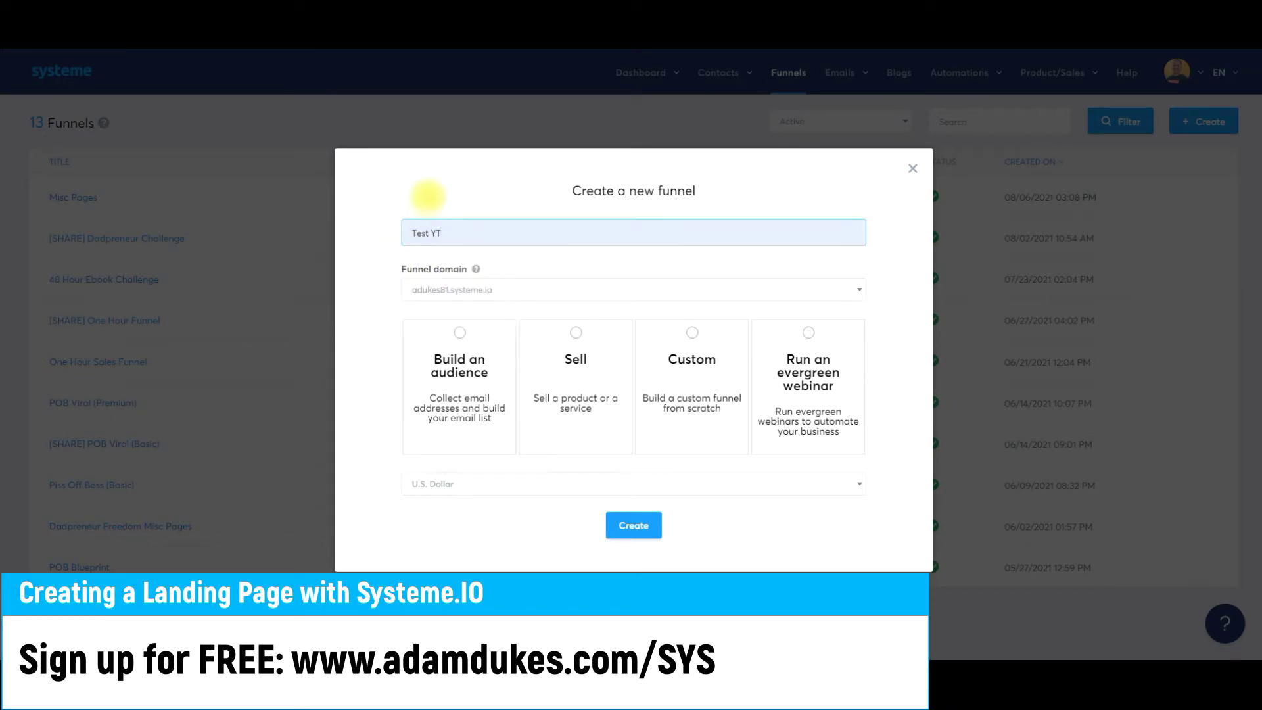
left_click(437, 290)
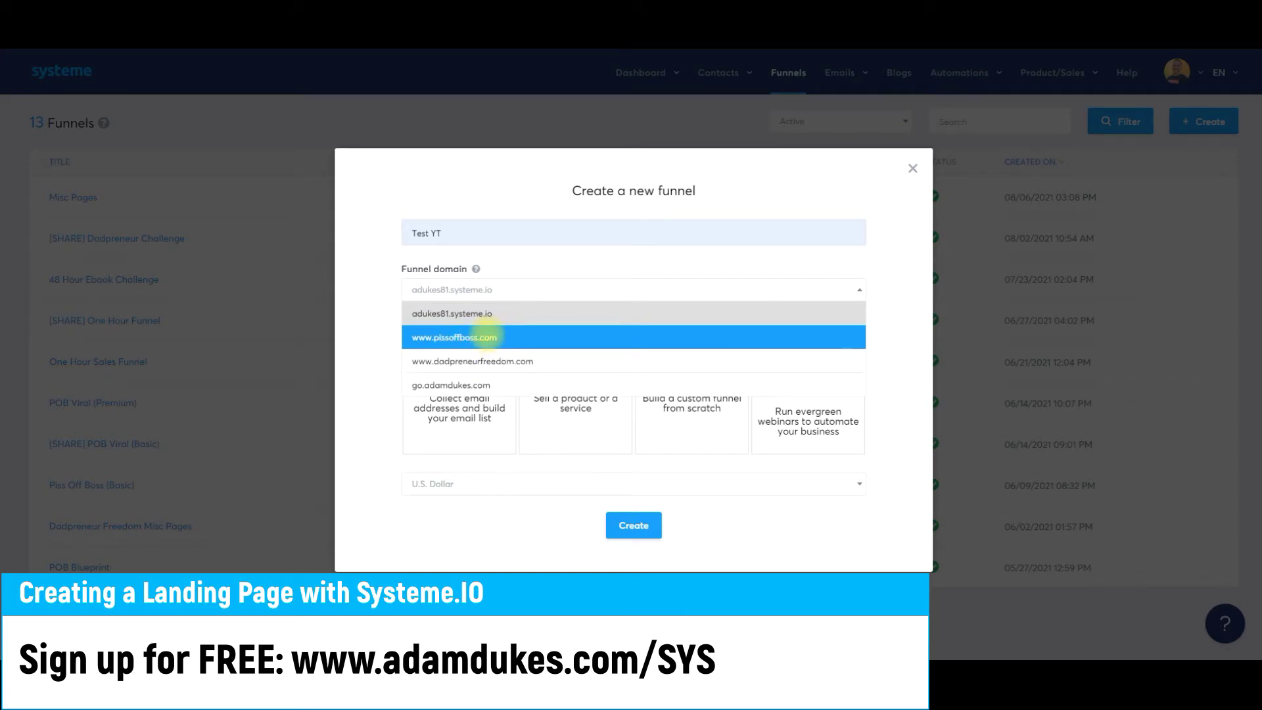
key("Down")
key("Down")
key("Return")
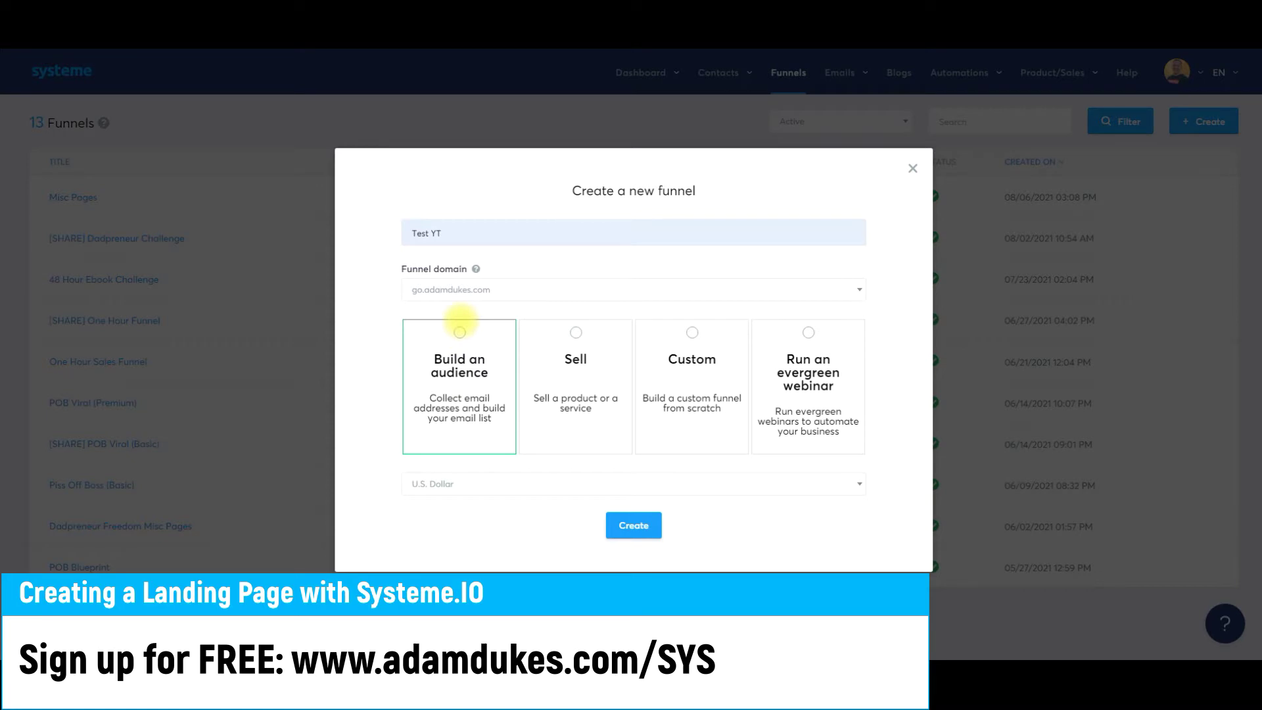
left_click(484, 290)
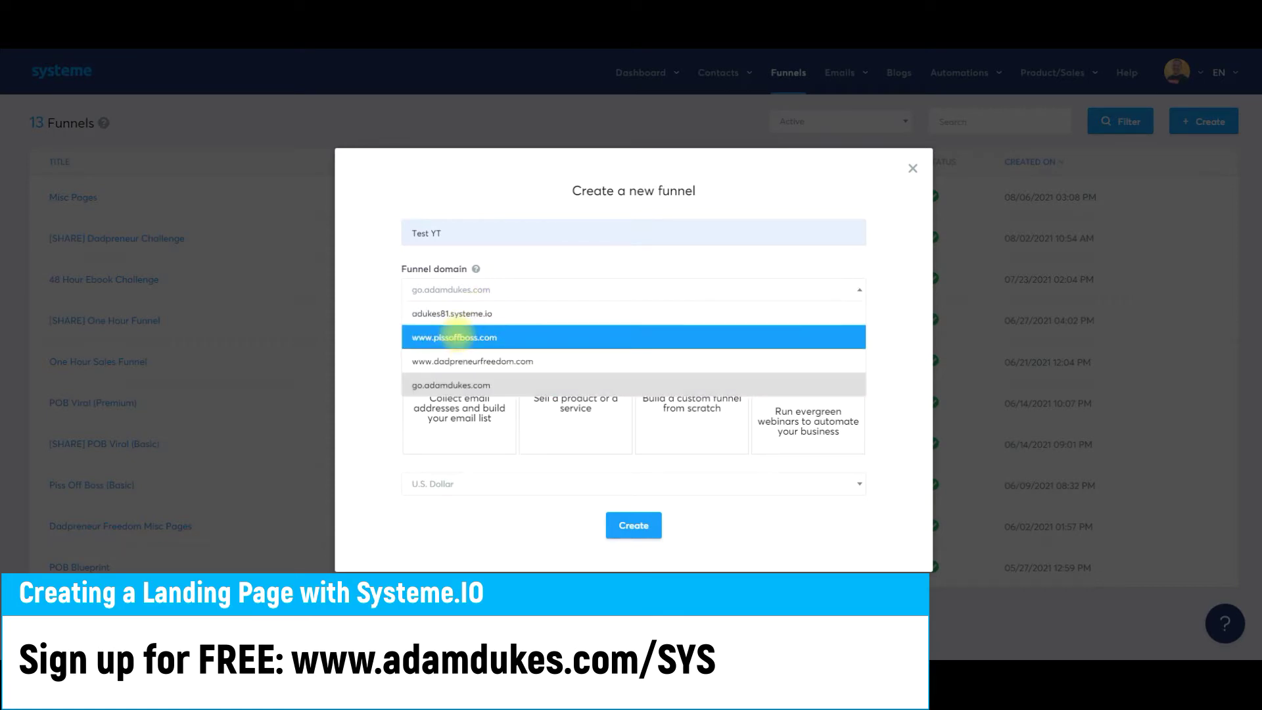
left_click(450, 314)
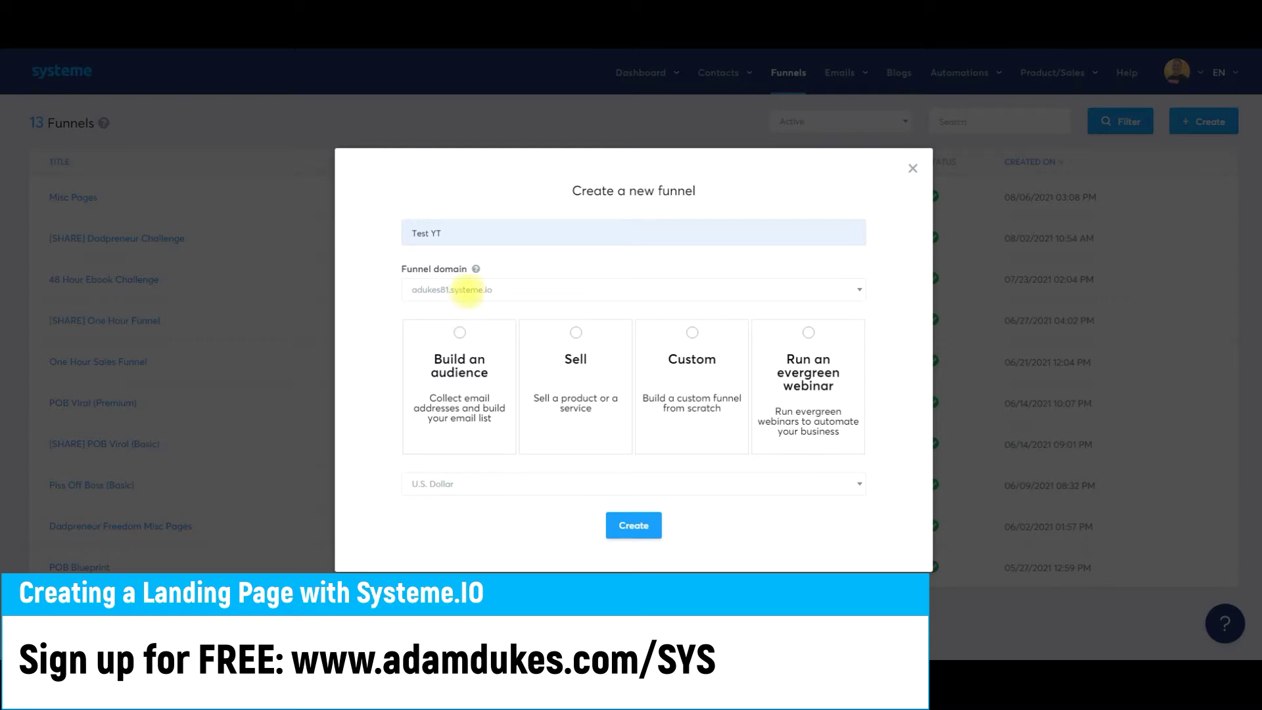
Assign the custom domain that starts with "go." to the funnel and create it with the Build an audience goal
left_click(453, 290)
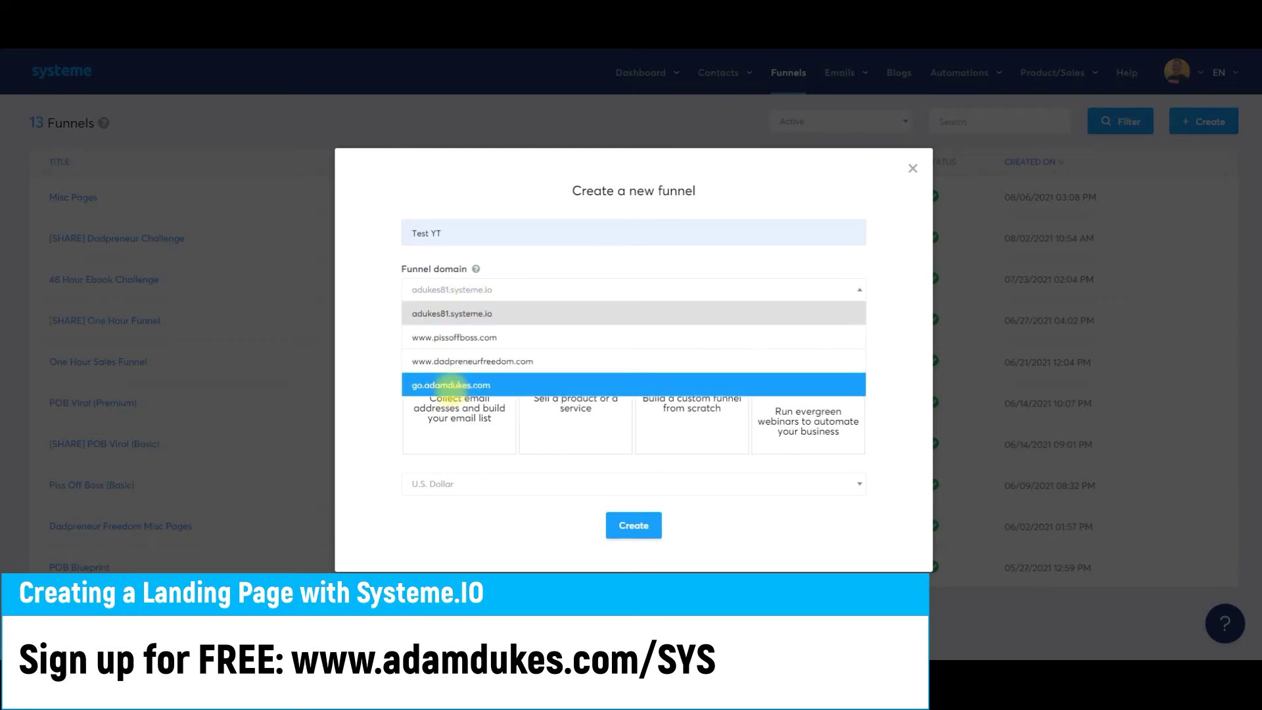
left_click(453, 386)
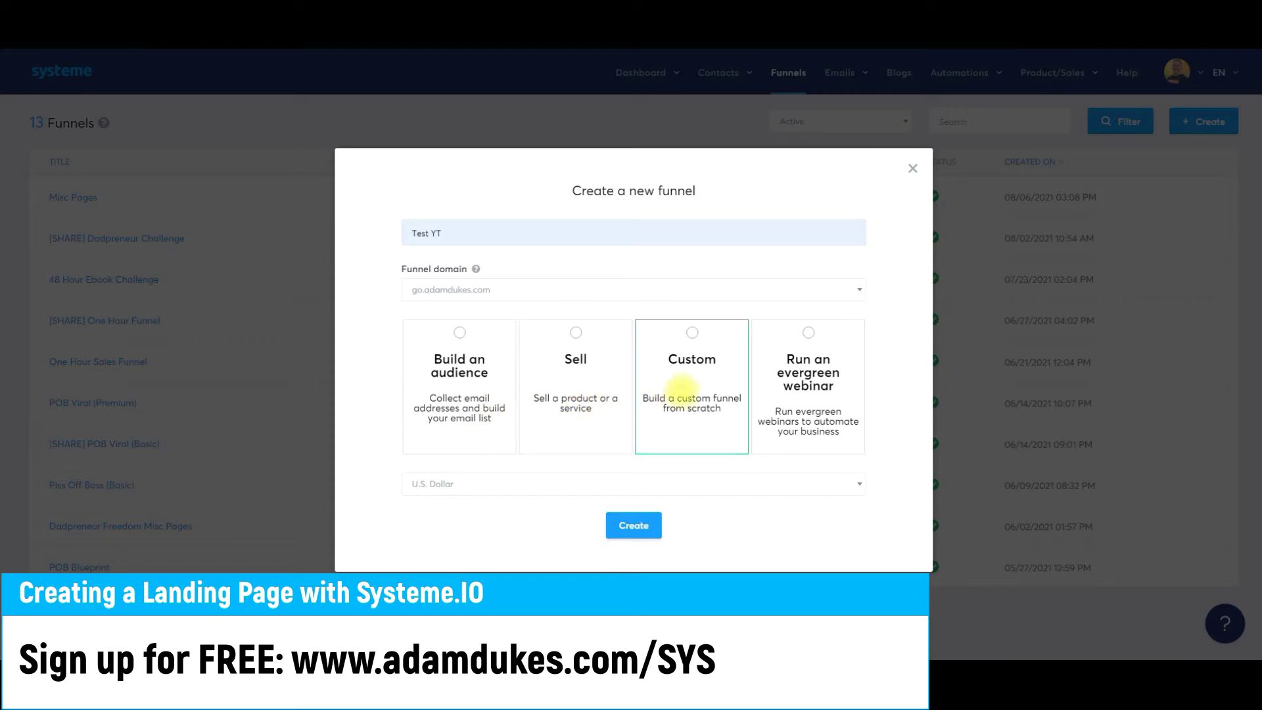
left_click(460, 333)
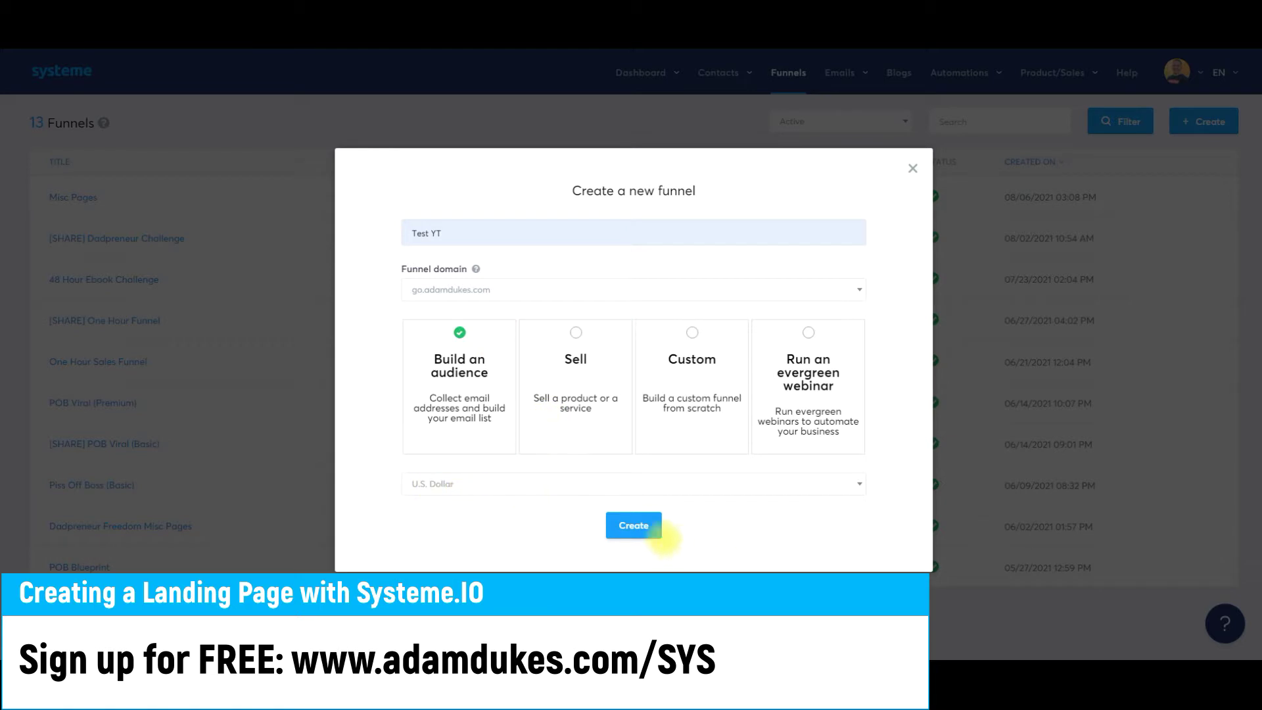
left_click(651, 528)
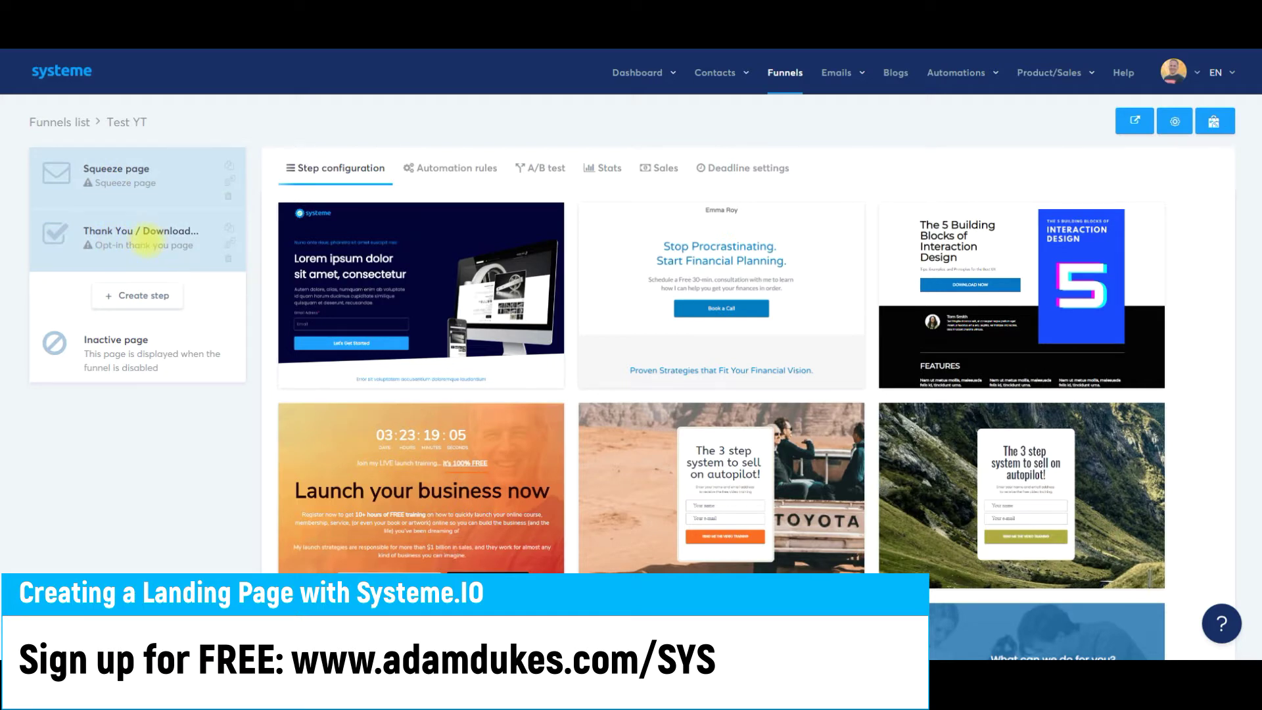
Examine the funnel's squeeze page and thank-you page steps and the step types offered for a new step, without creating one
left_click(139, 185)
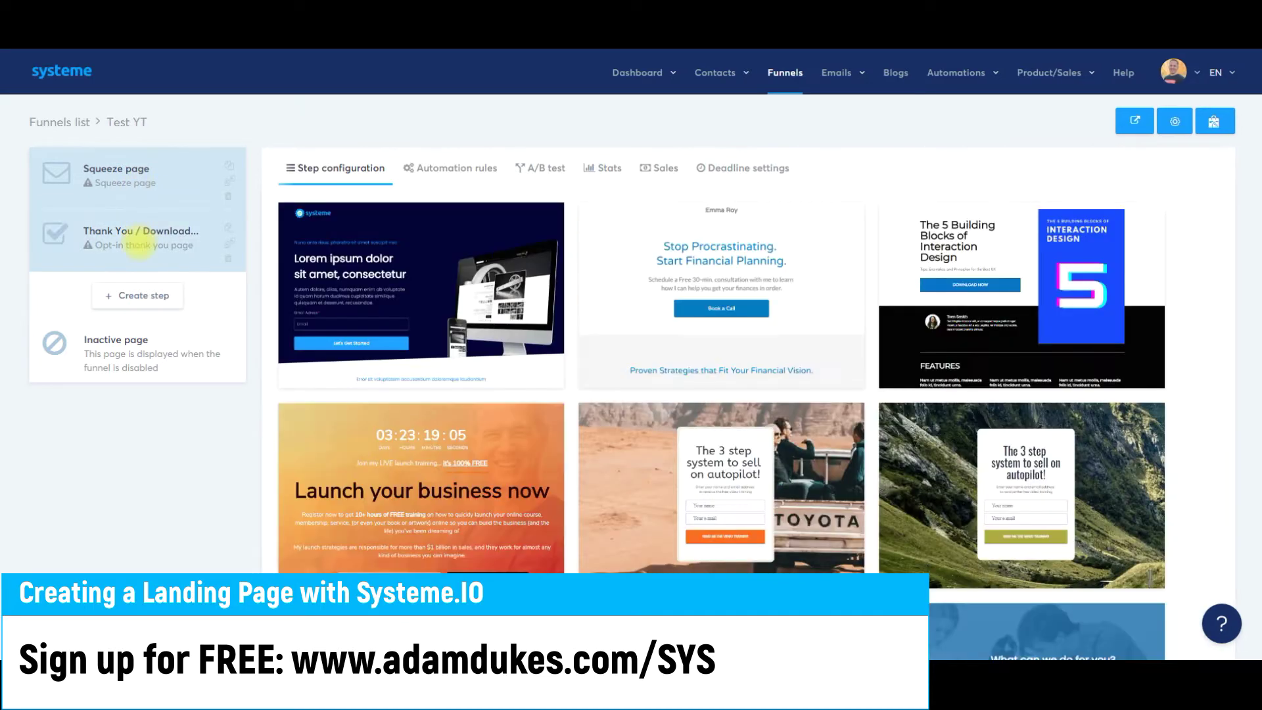
left_click(136, 243)
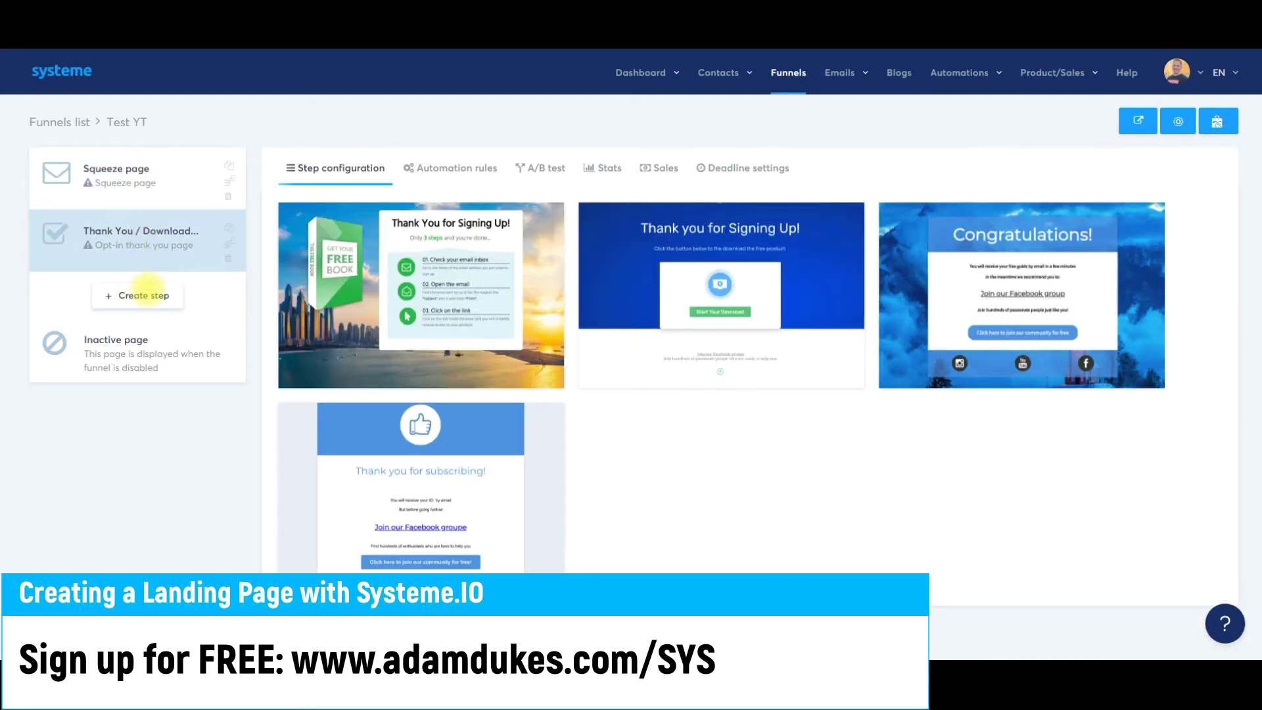
left_click(143, 294)
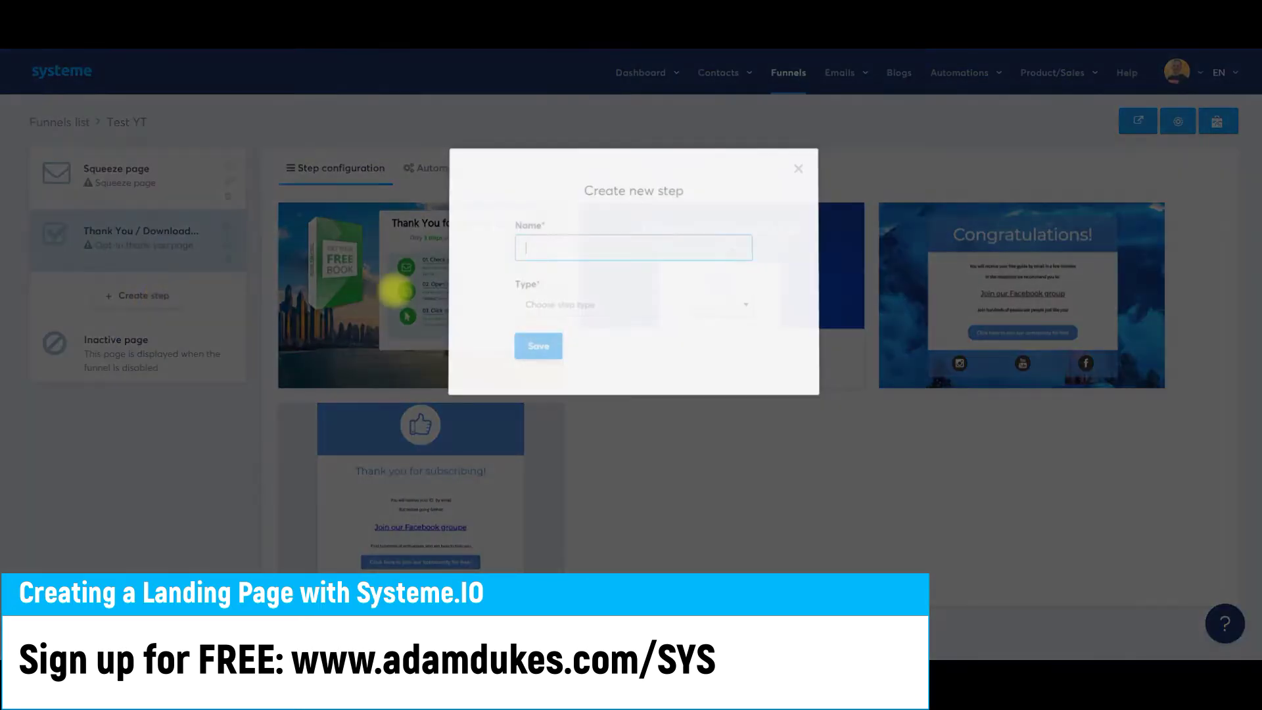
left_click(558, 305)
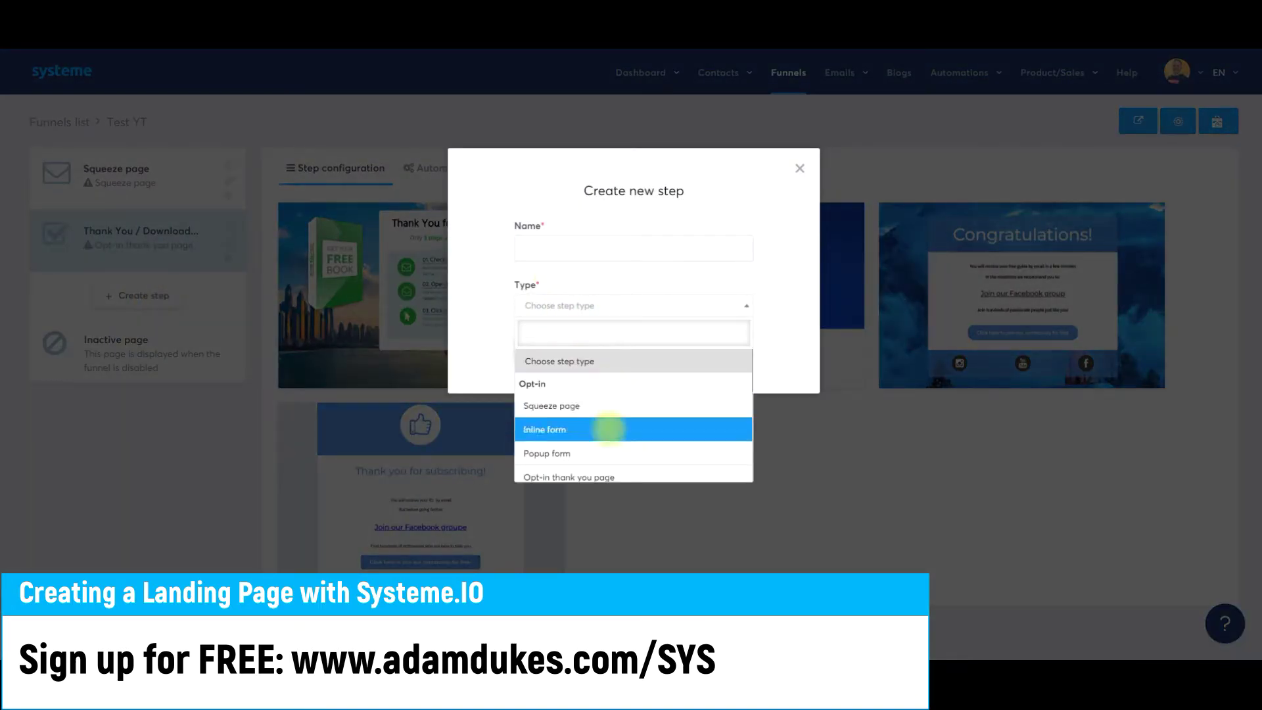
scroll(605, 408, "down", 5)
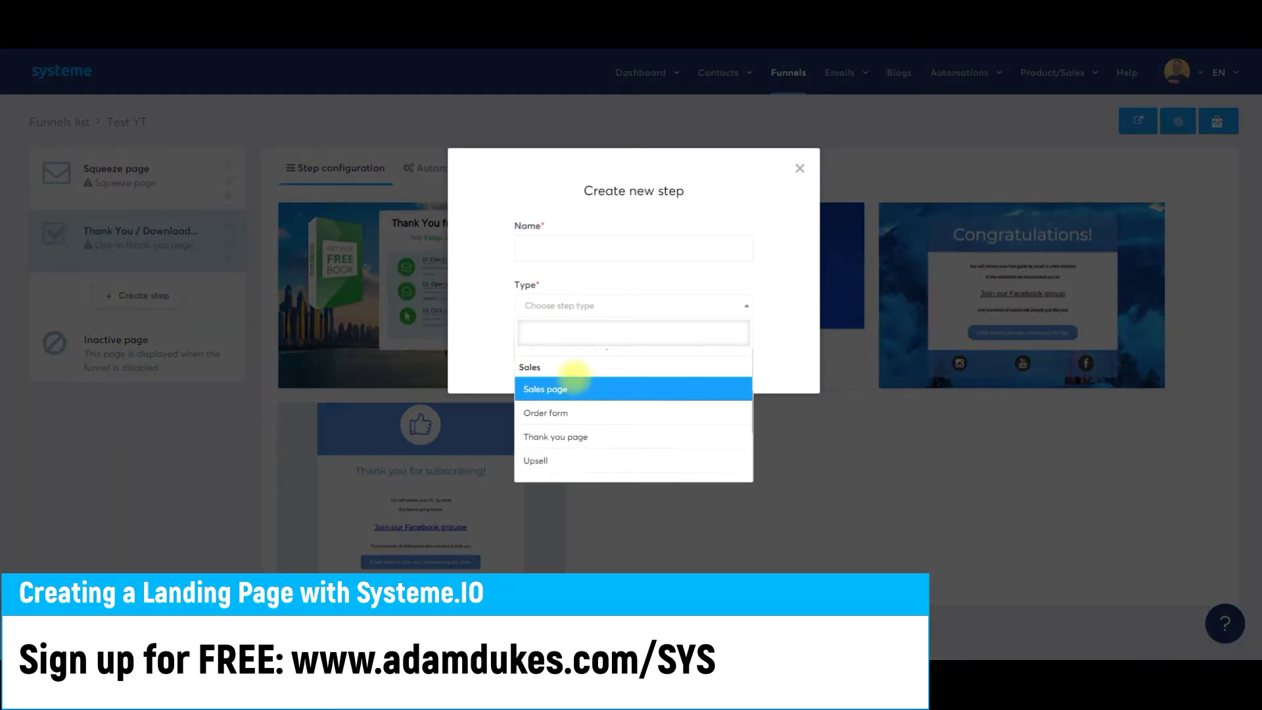
scroll(588, 398, "down", 1)
scroll(592, 400, "down", 3)
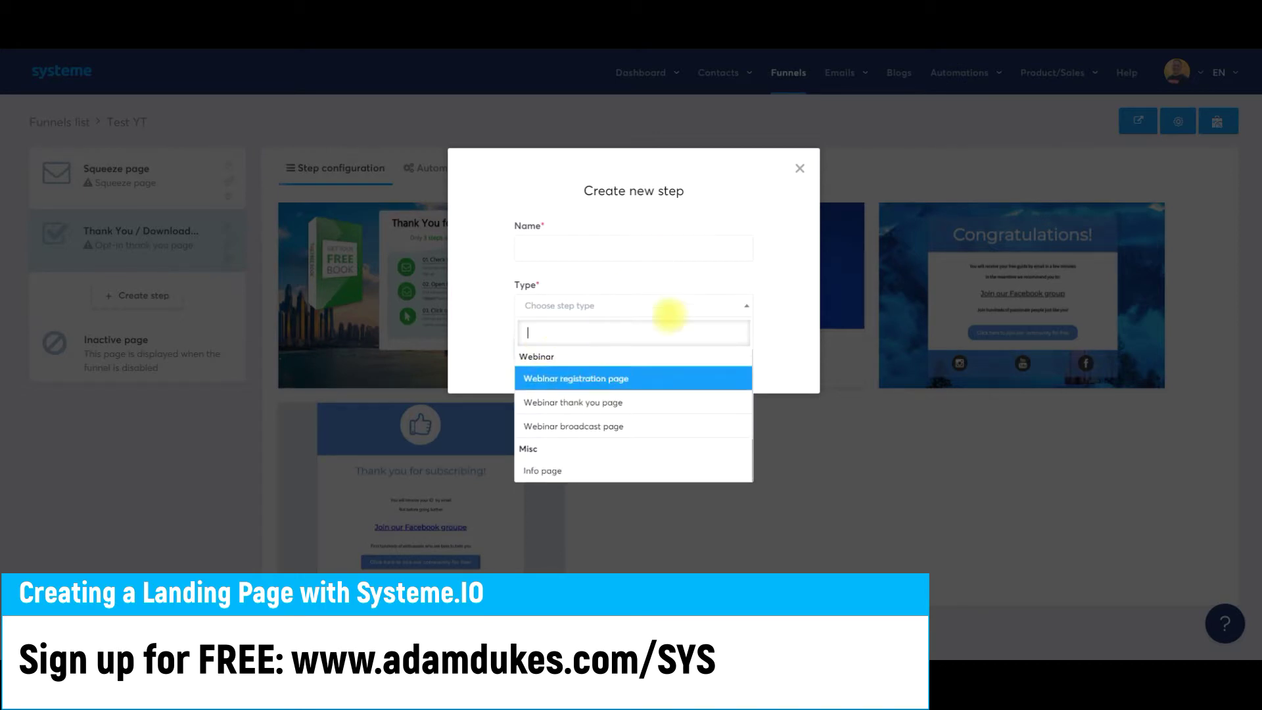
left_click(799, 168)
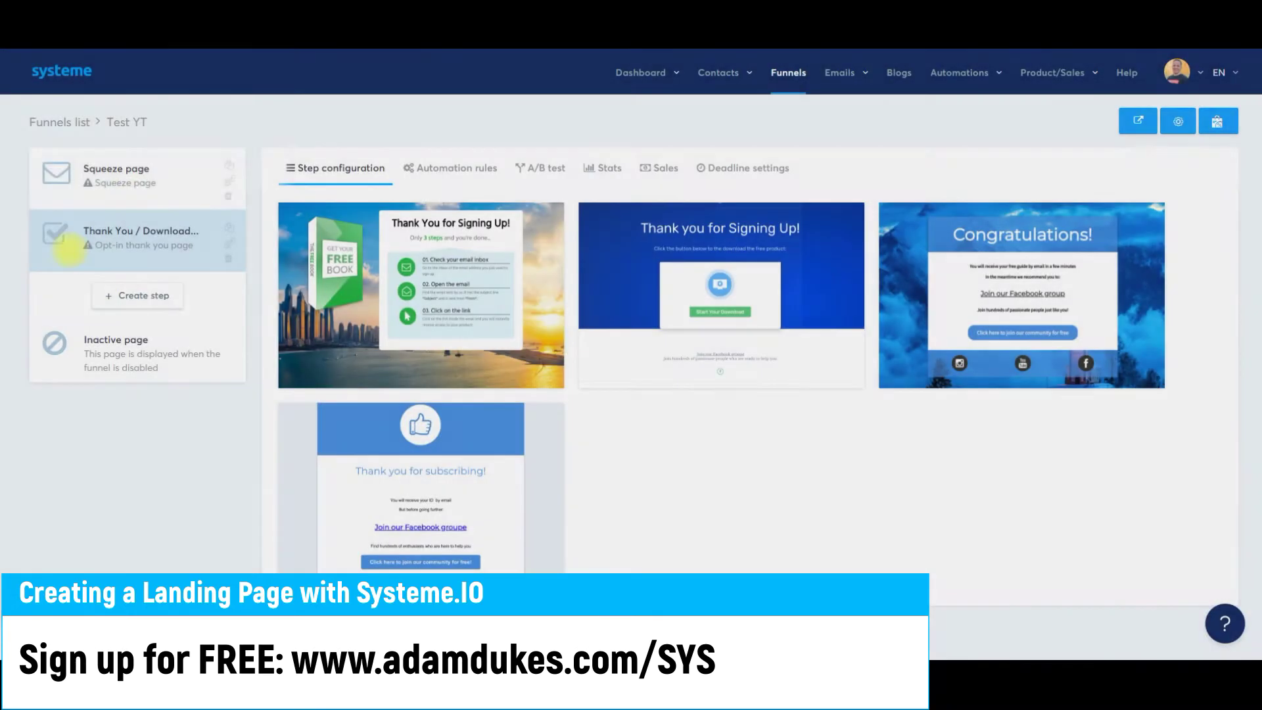
Examine the squeeze page step's available templates, automation rules, A/B test and statistics
left_click(137, 191)
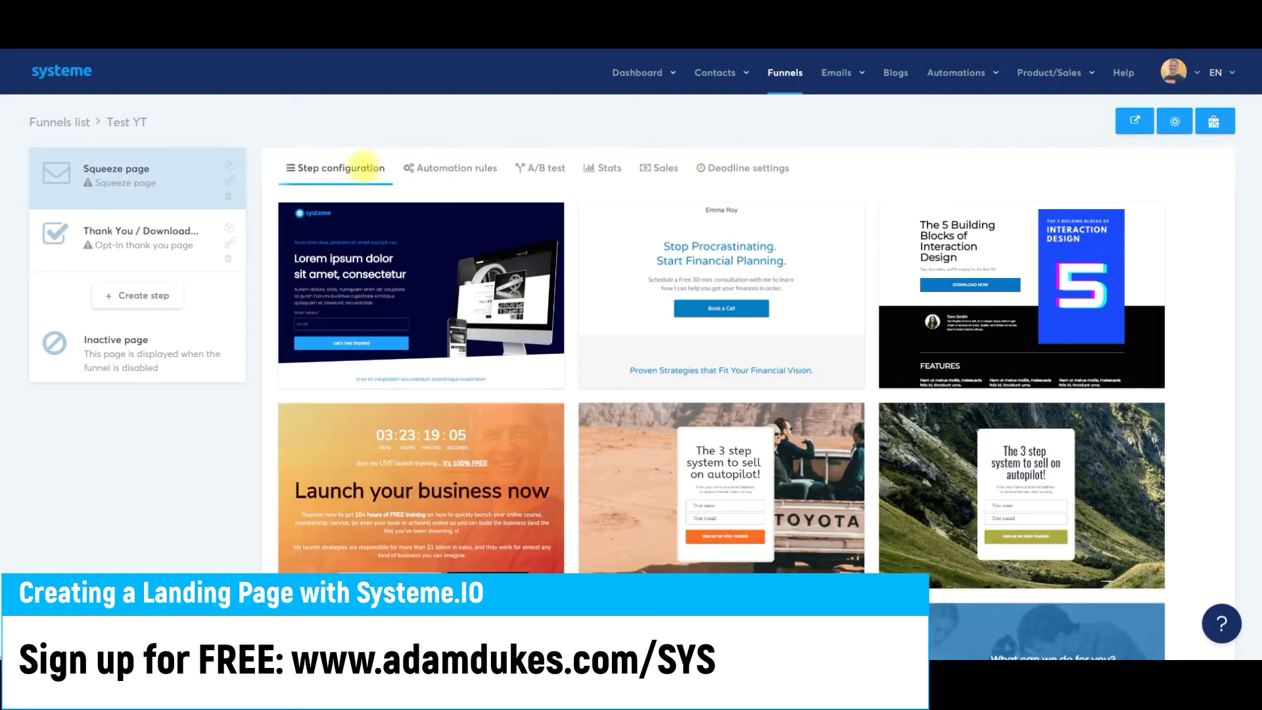
scroll(337, 182, "down", 6)
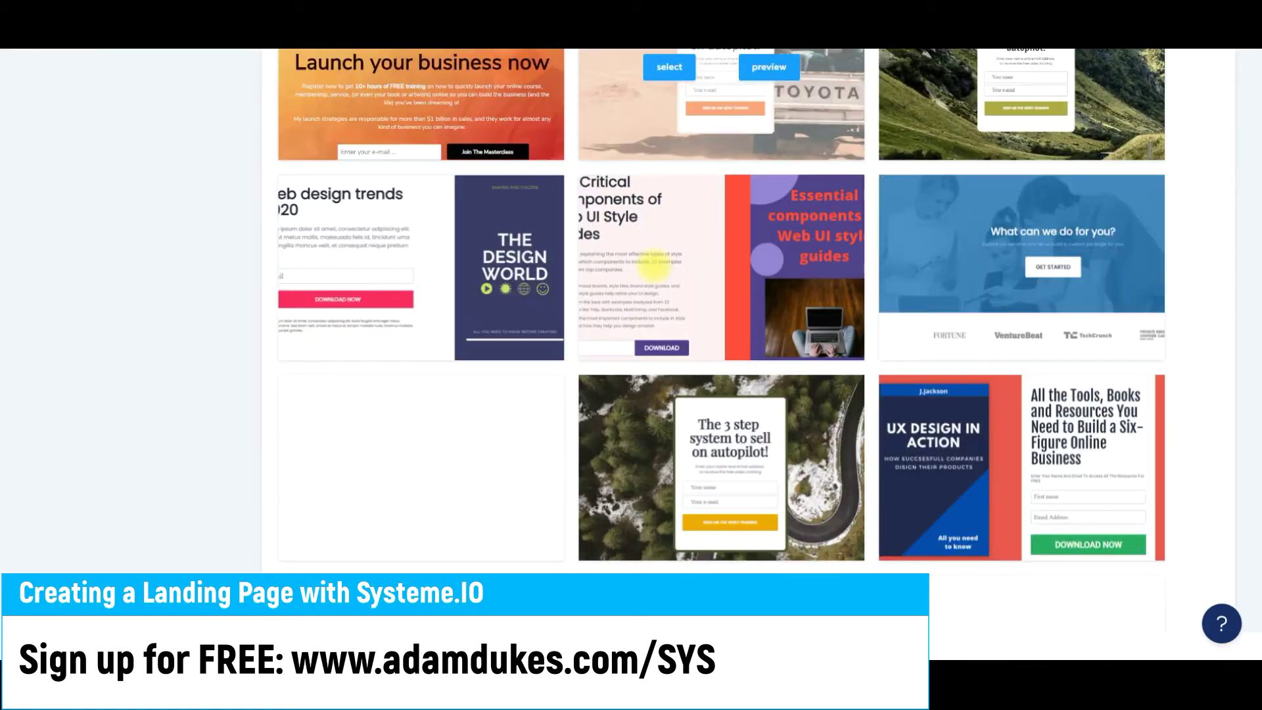
scroll(654, 263, "up", 6)
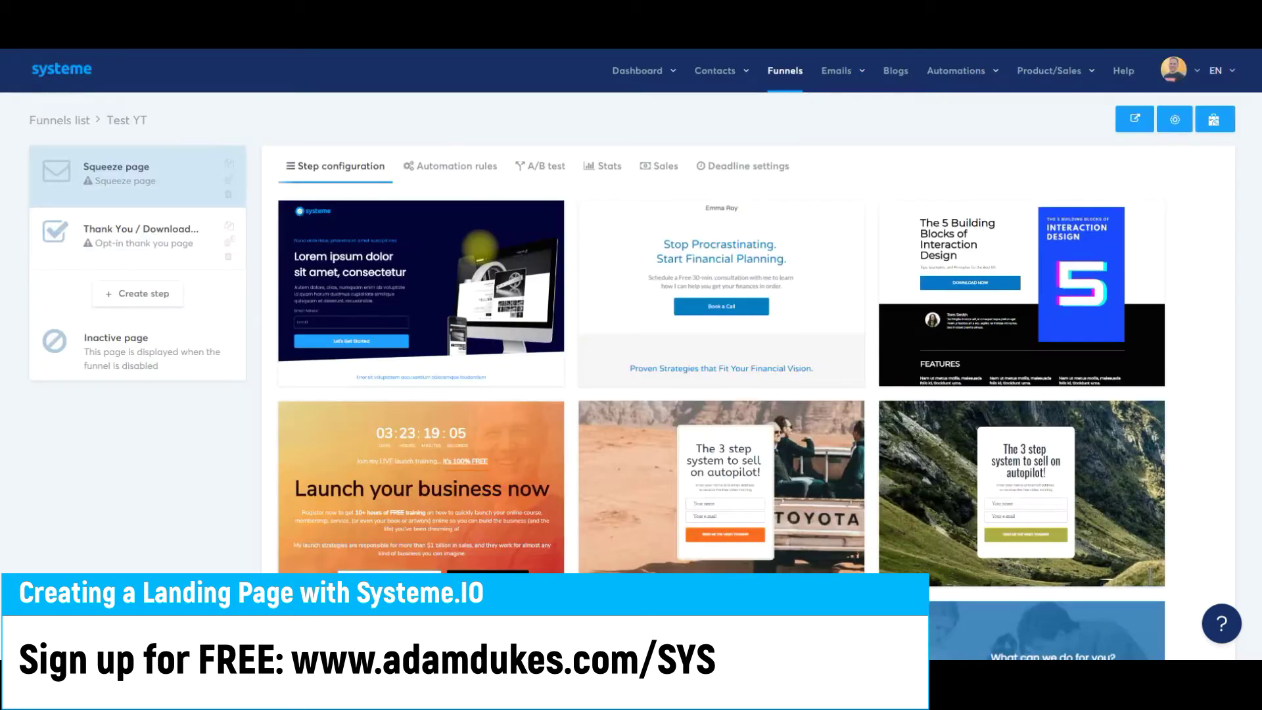
left_click(450, 169)
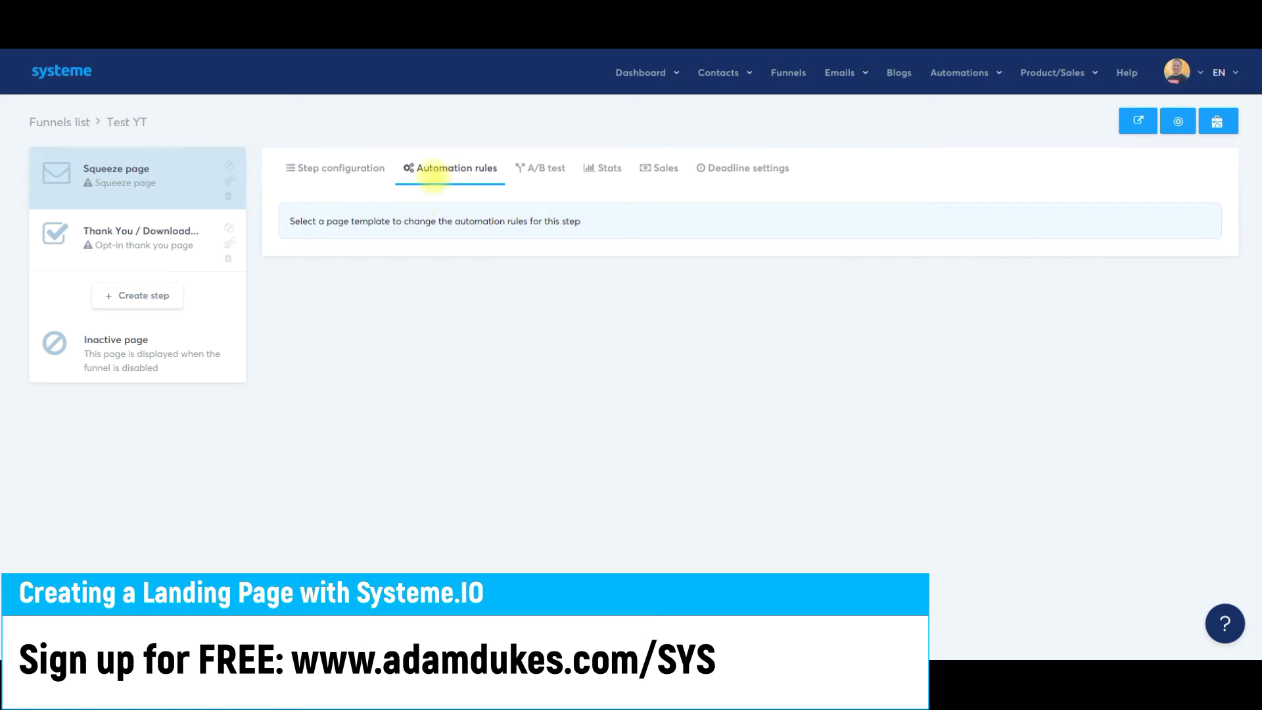
left_click(548, 167)
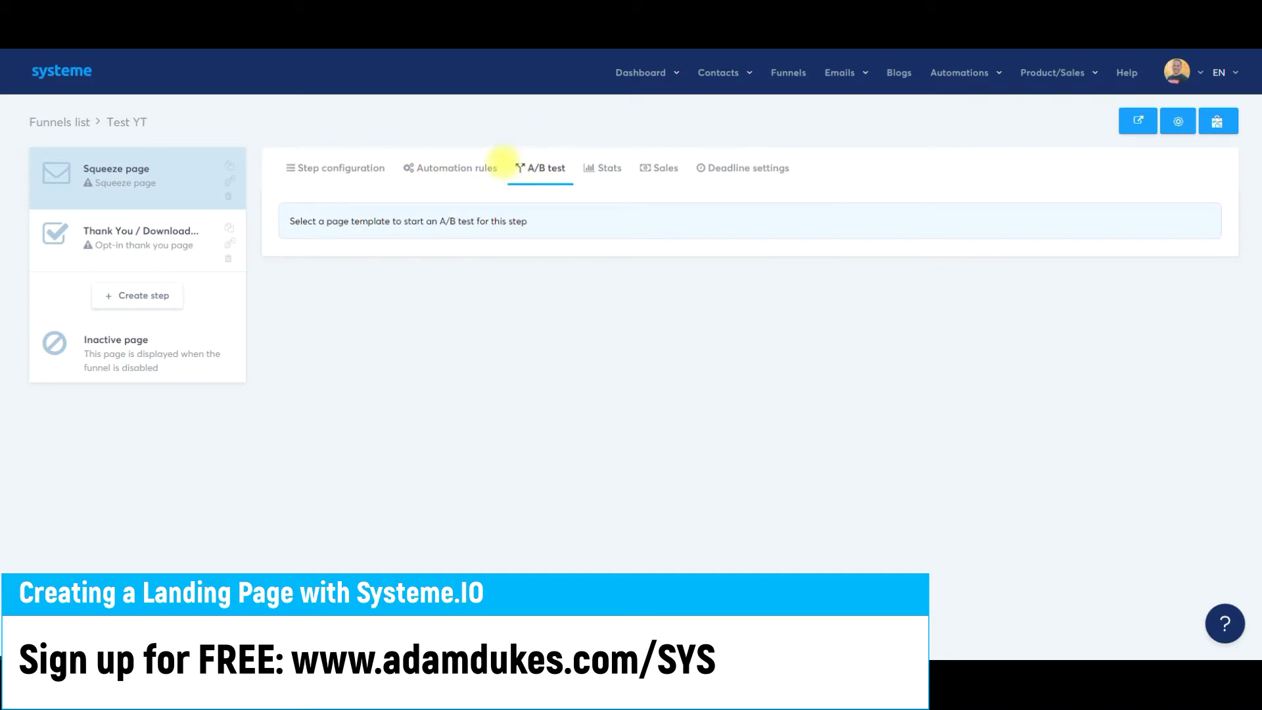
left_click(602, 166)
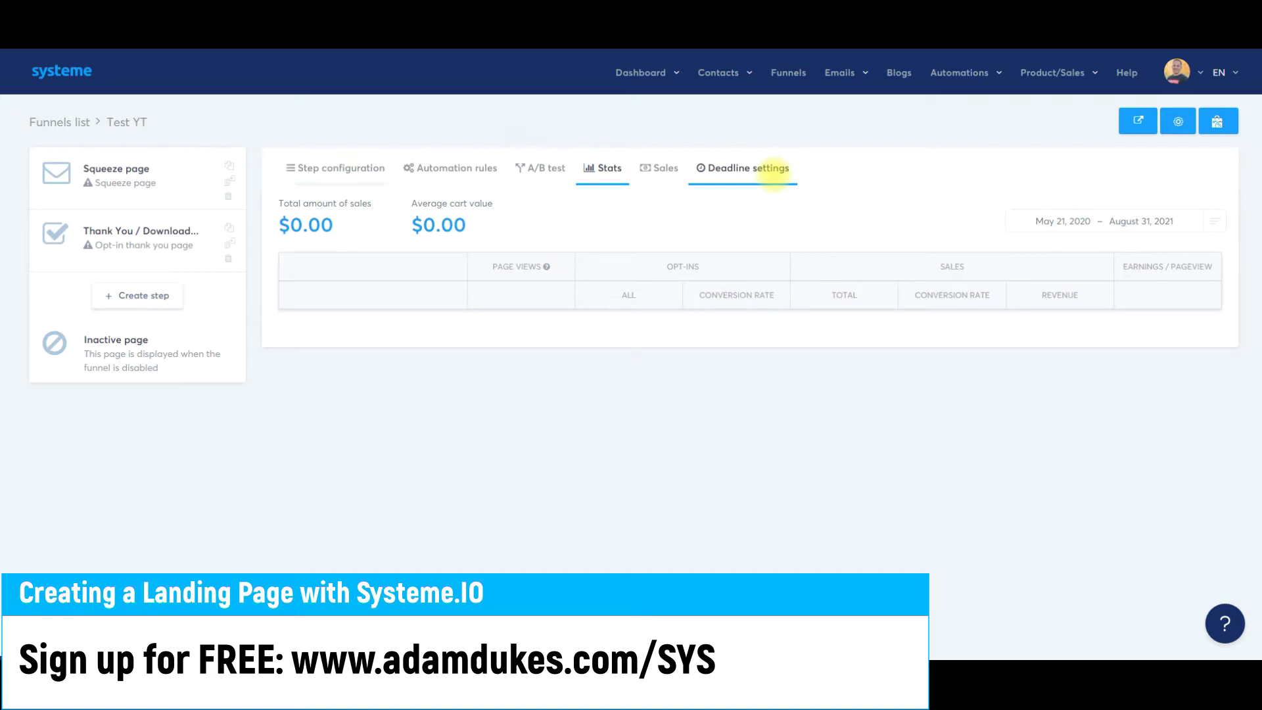
Browse the squeeze page templates in the step configuration and select one for the step
left_click(330, 170)
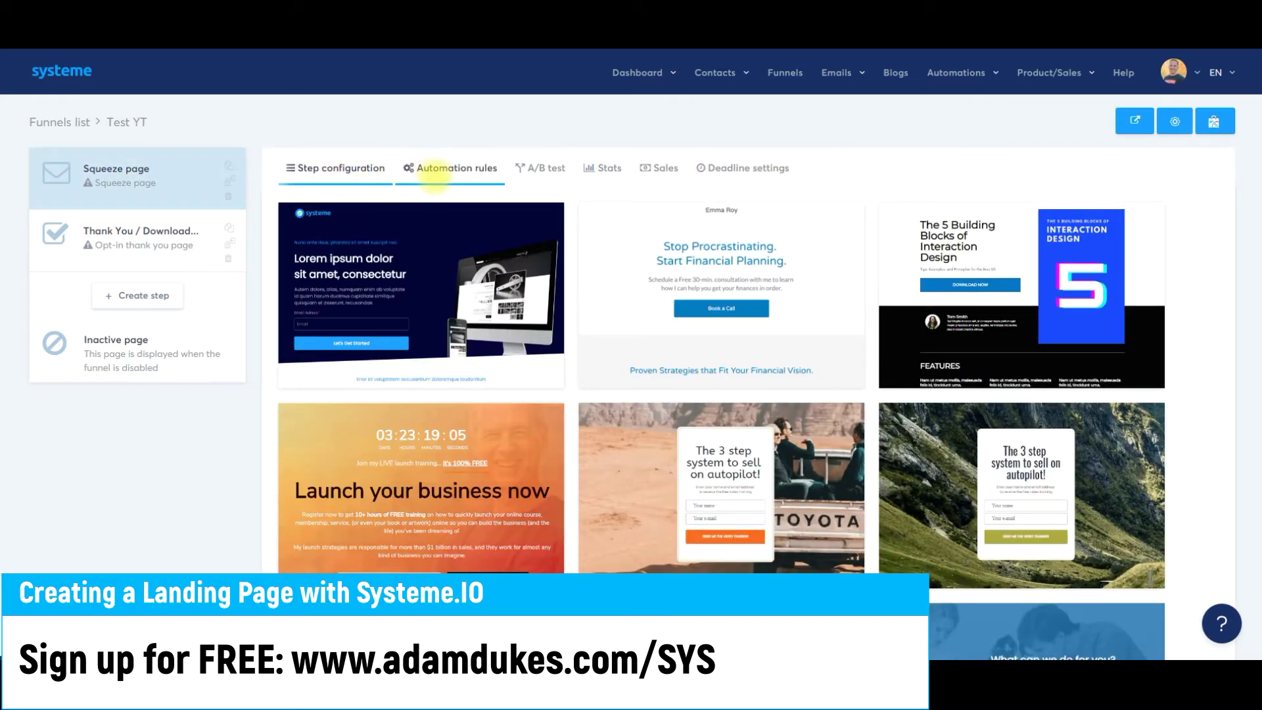
mouse_move(642, 239)
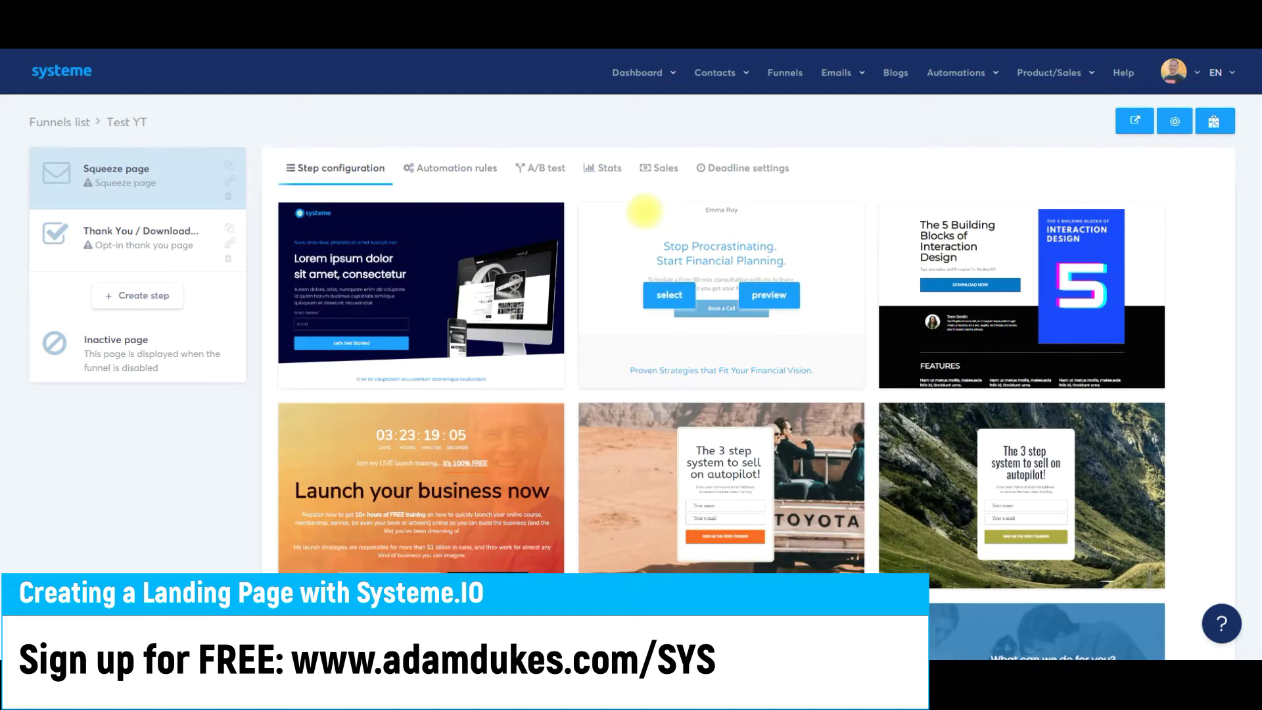
scroll(642, 226, "down", 2)
scroll(642, 213, "down", 4)
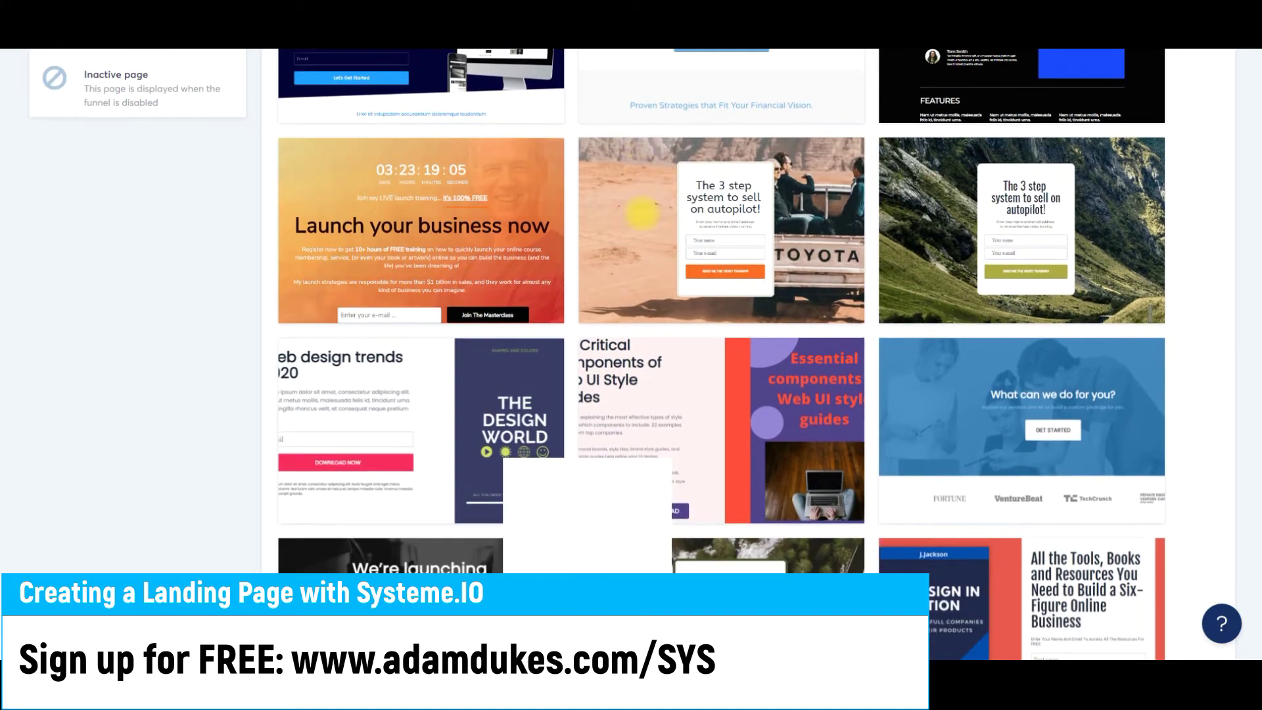
scroll(642, 212, "down", 3)
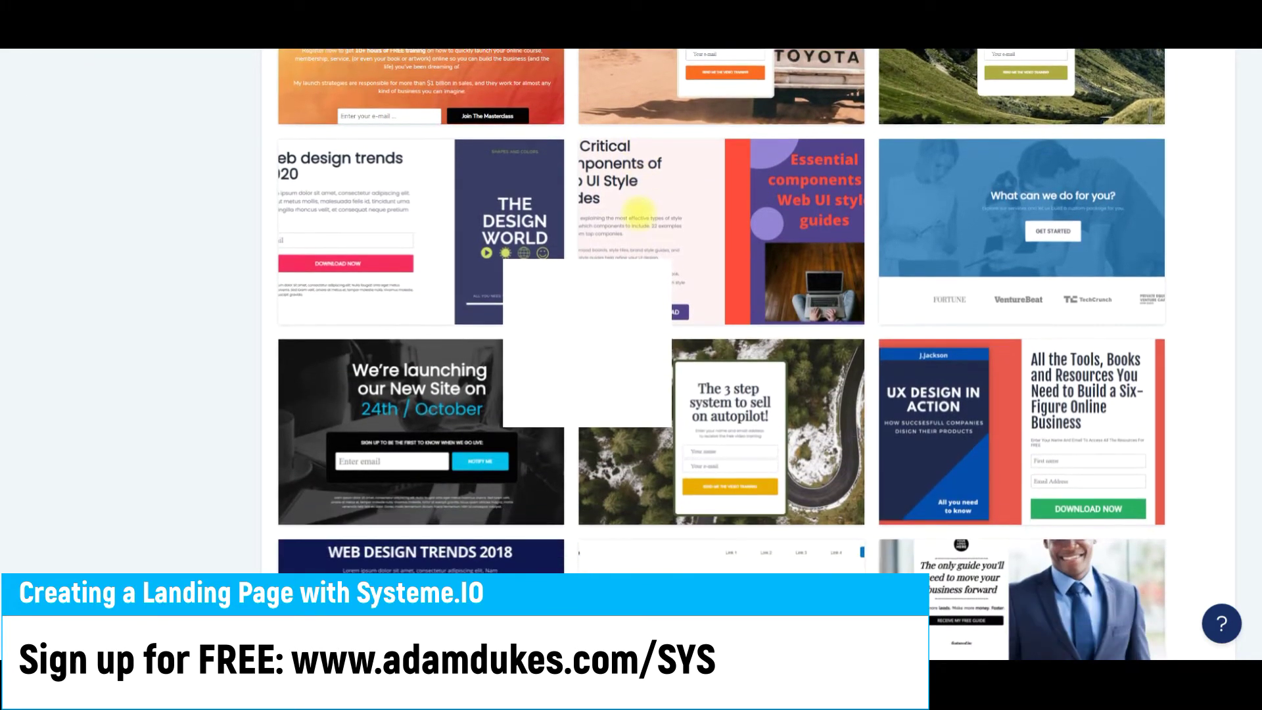
scroll(633, 217, "up", 10)
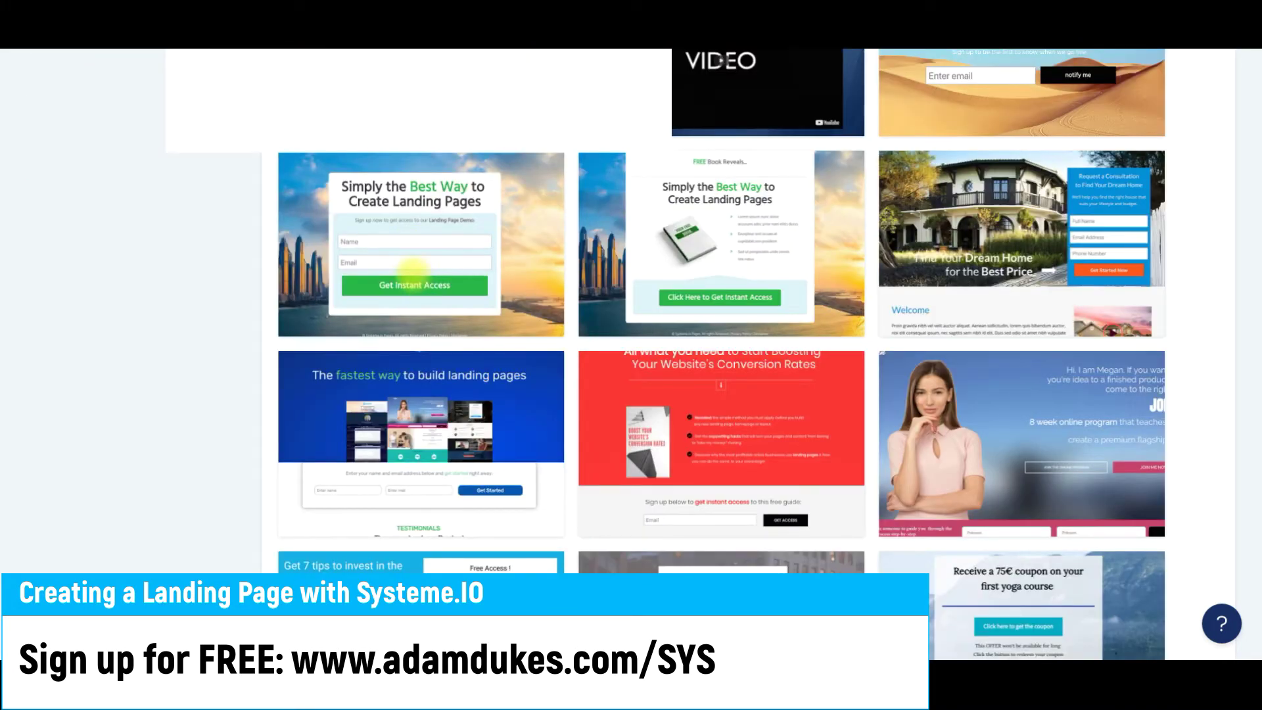
scroll(403, 281, "up", 2)
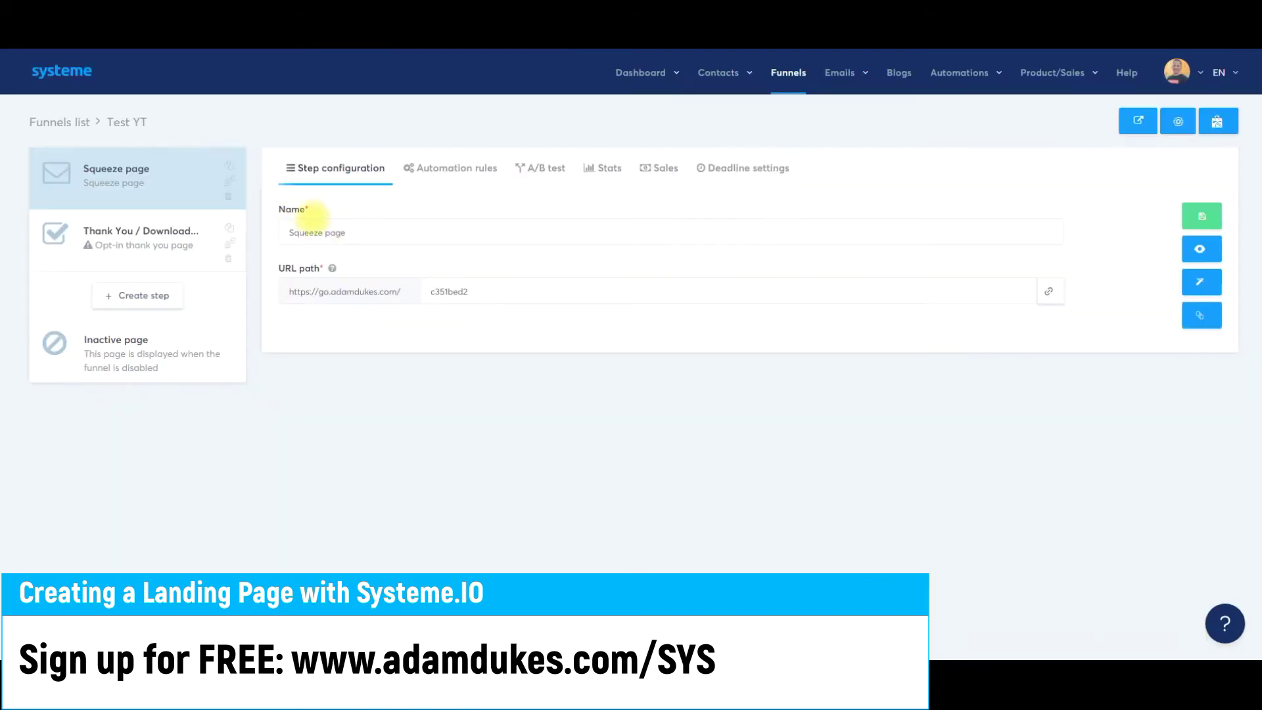
Rename the squeeze page step as Lander V1, set its URL path to lander-v1 and try to save
left_click_drag(355, 235, 215, 223)
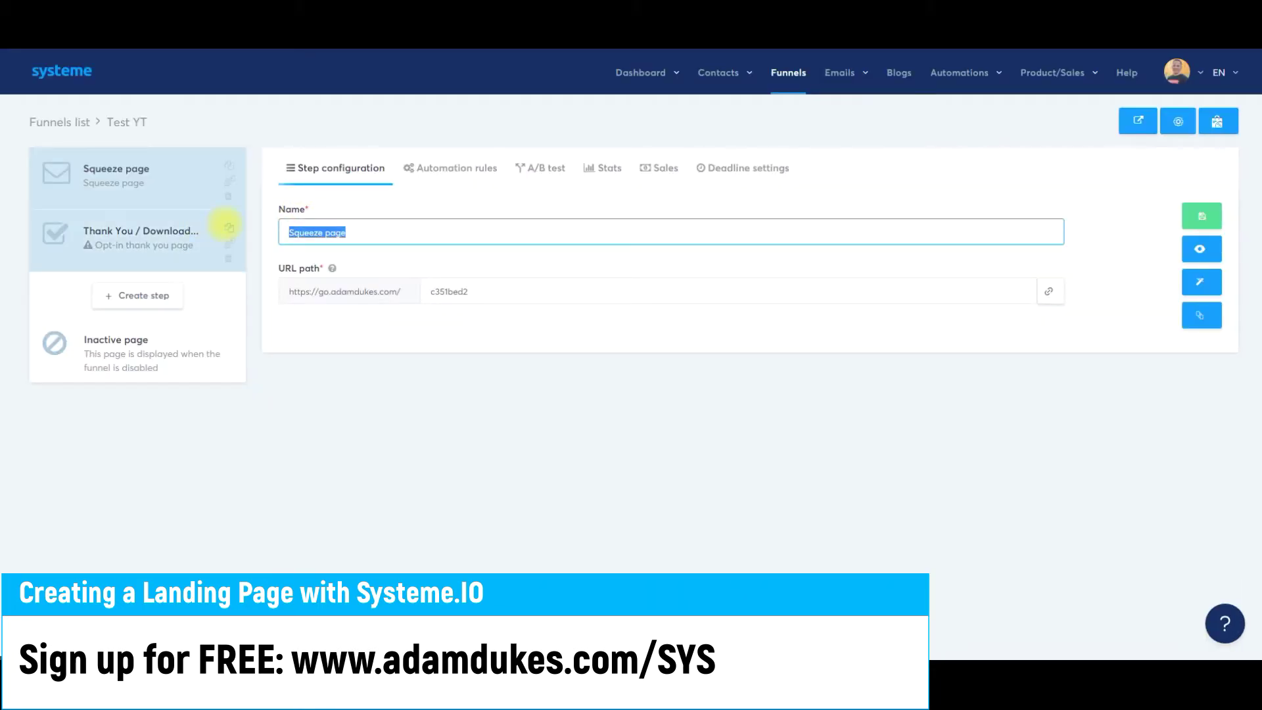
type("Lander V1")
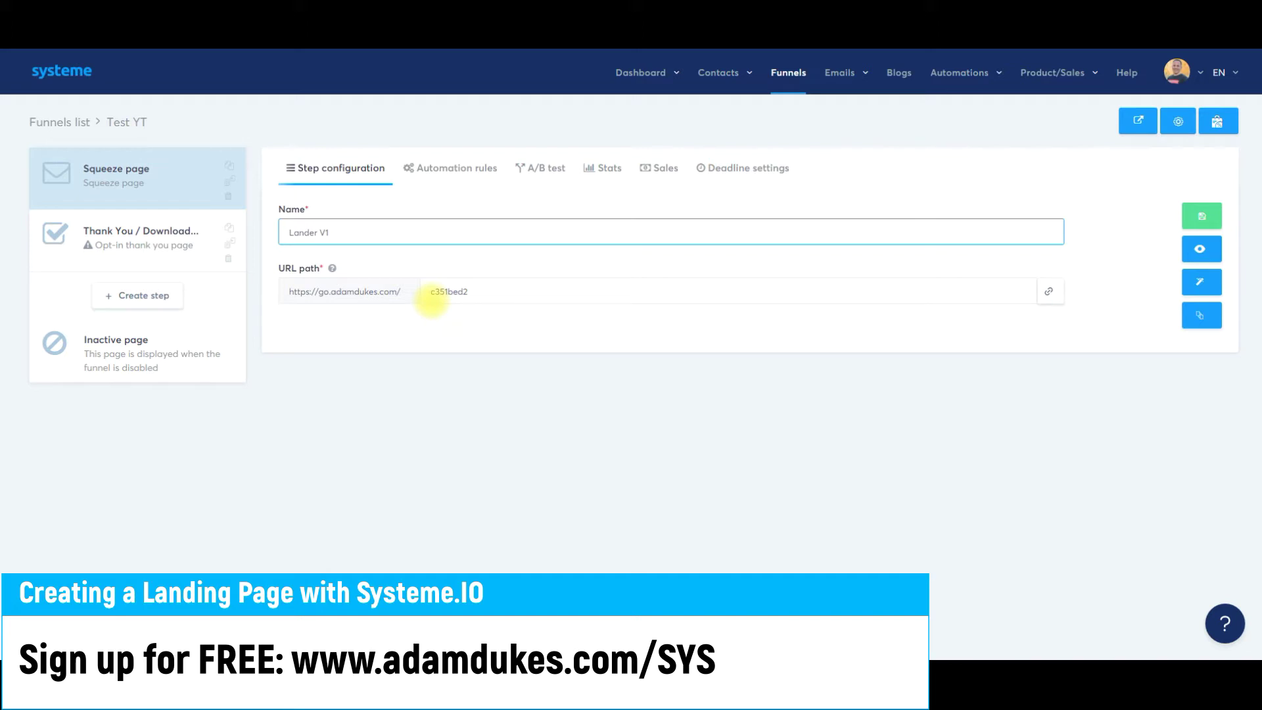
left_click(432, 294)
type("lander-v1")
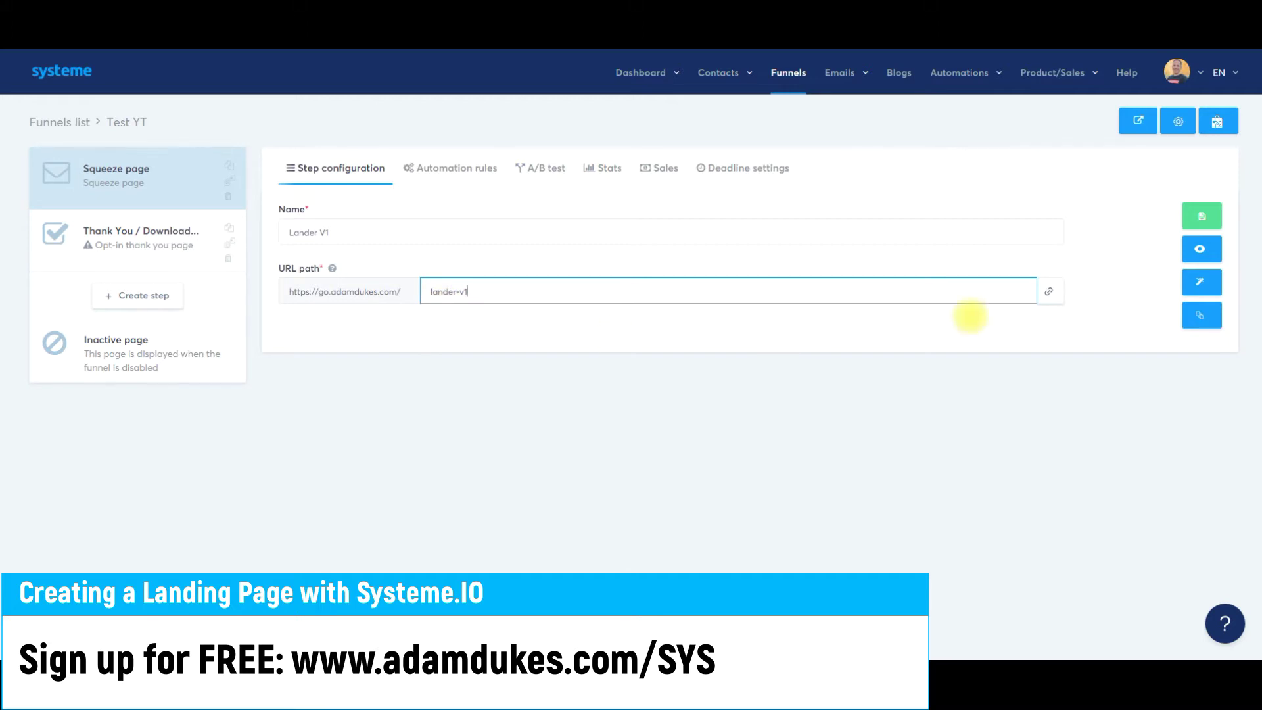
left_click(1200, 217)
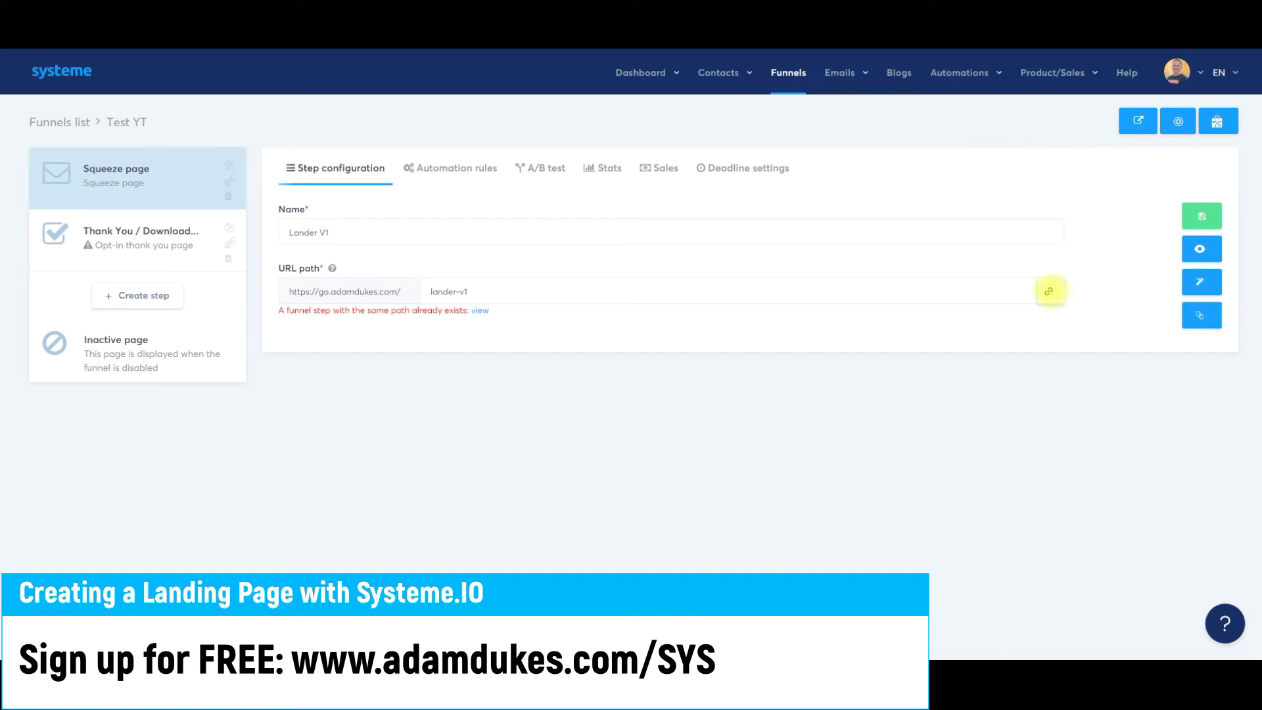
left_click(1049, 292)
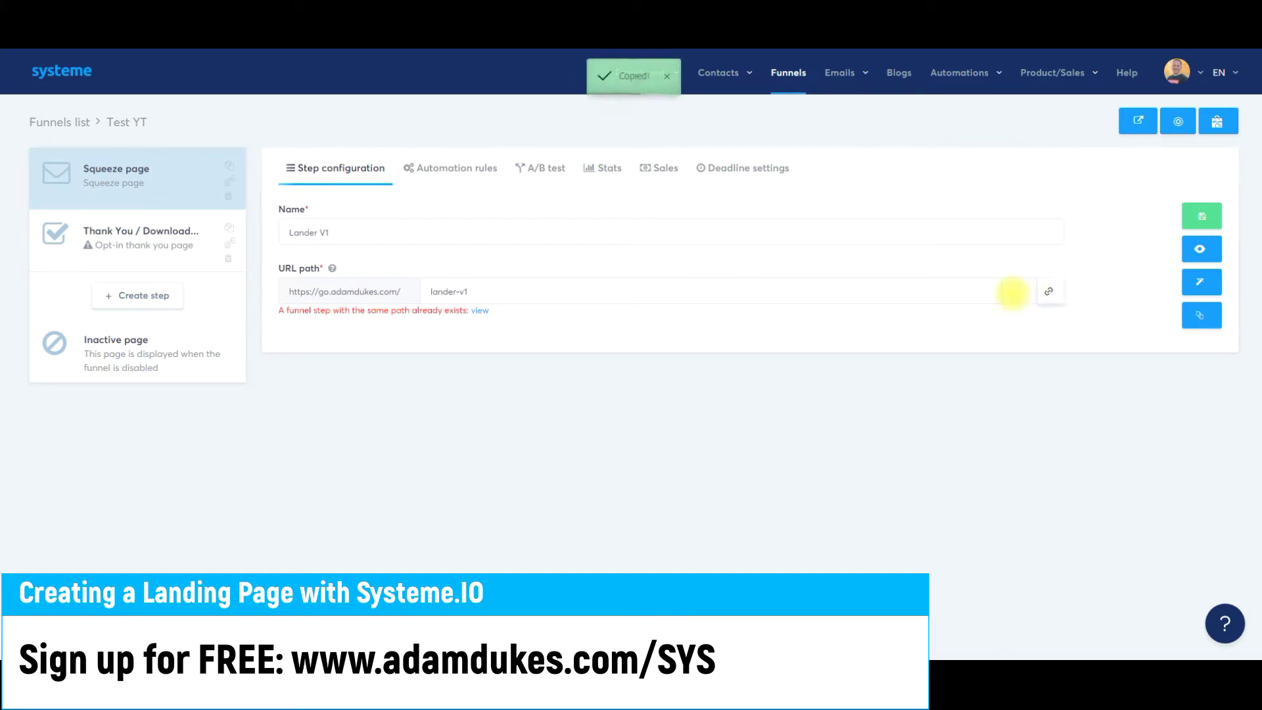
left_click_drag(293, 311, 464, 310)
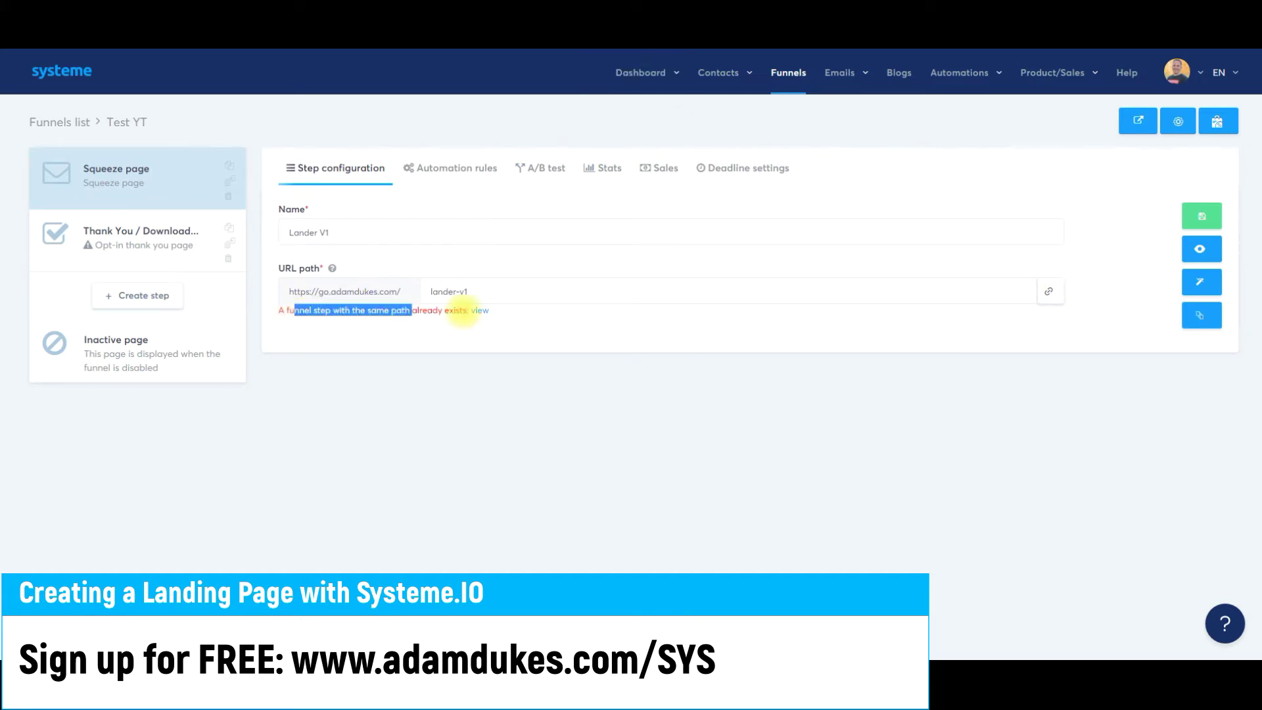
Set the squeeze page step's URL path to landerv1 and save the step
left_click(449, 291)
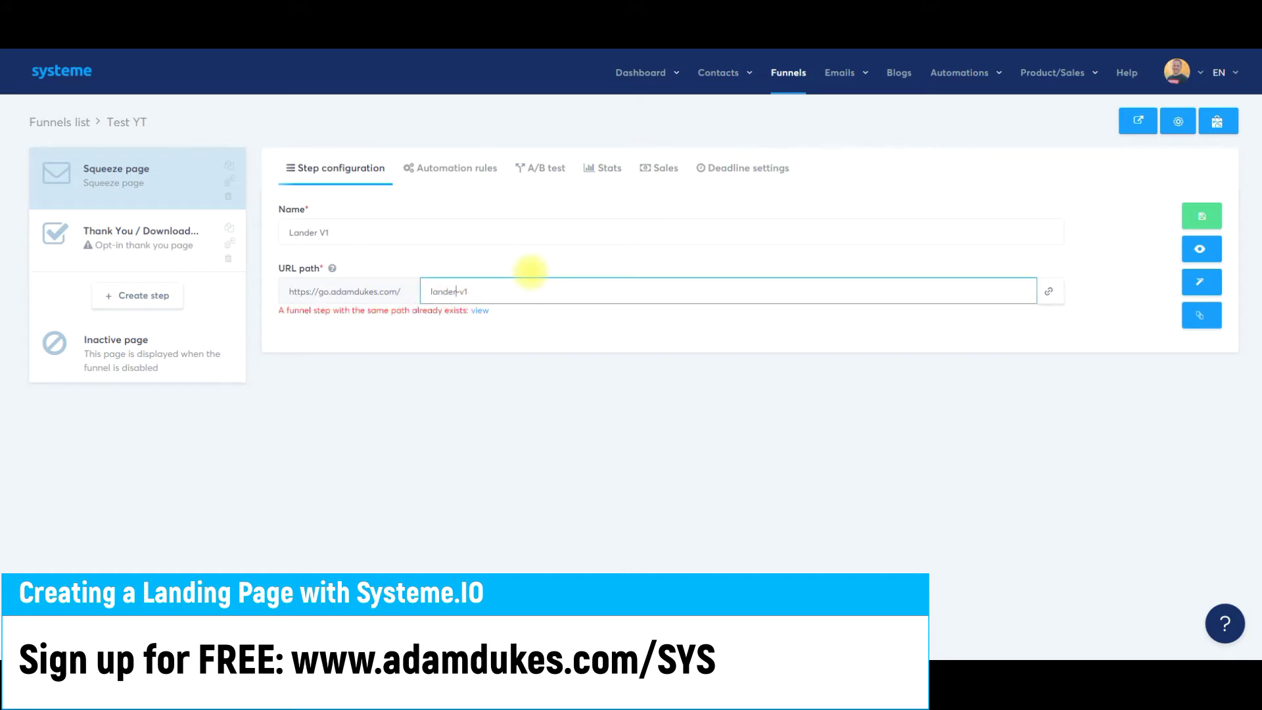
key("Delete")
key("Return")
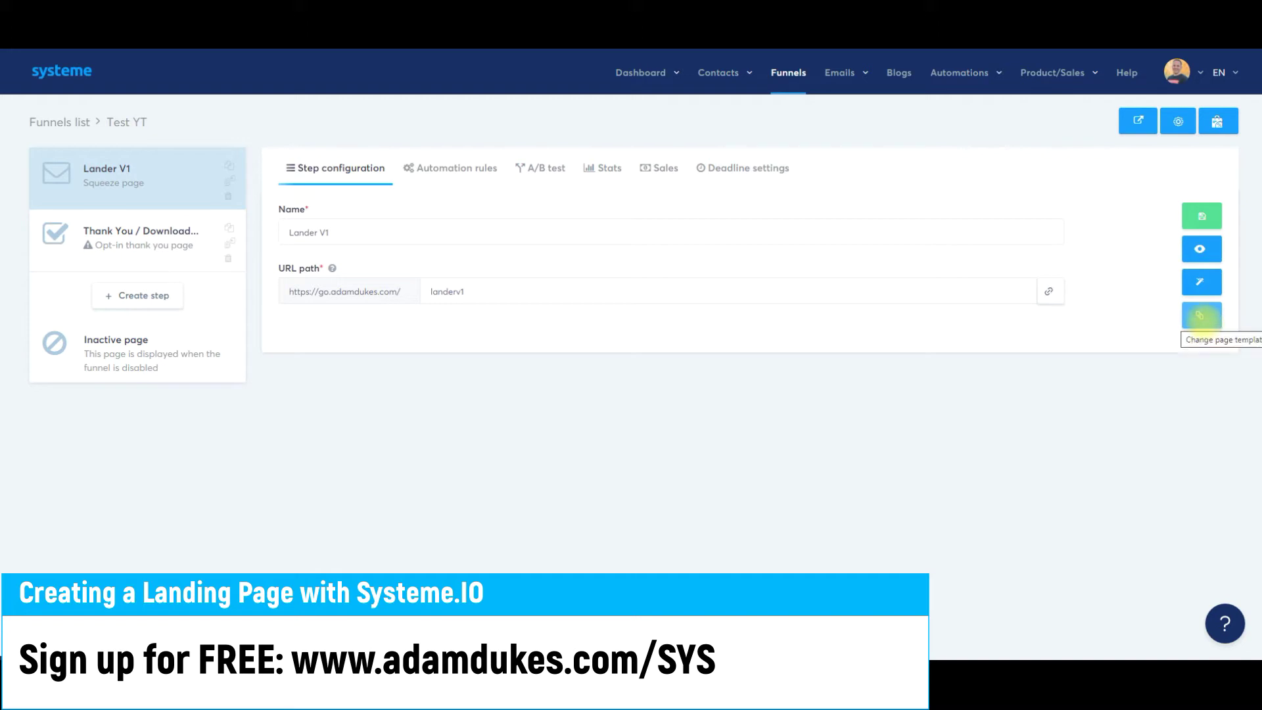
Open the Lander V1 page for editing and examine its page settings for typography, language, background, SEO and tracking code
left_click(1199, 282)
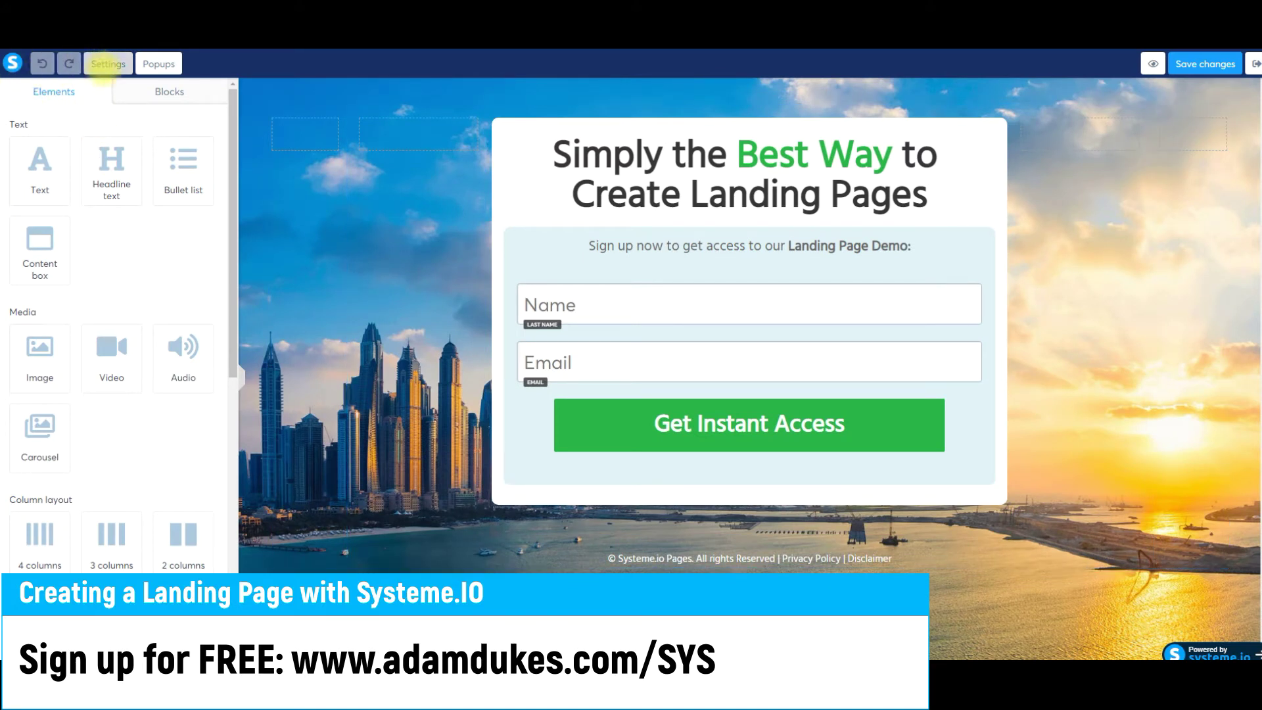
left_click(107, 64)
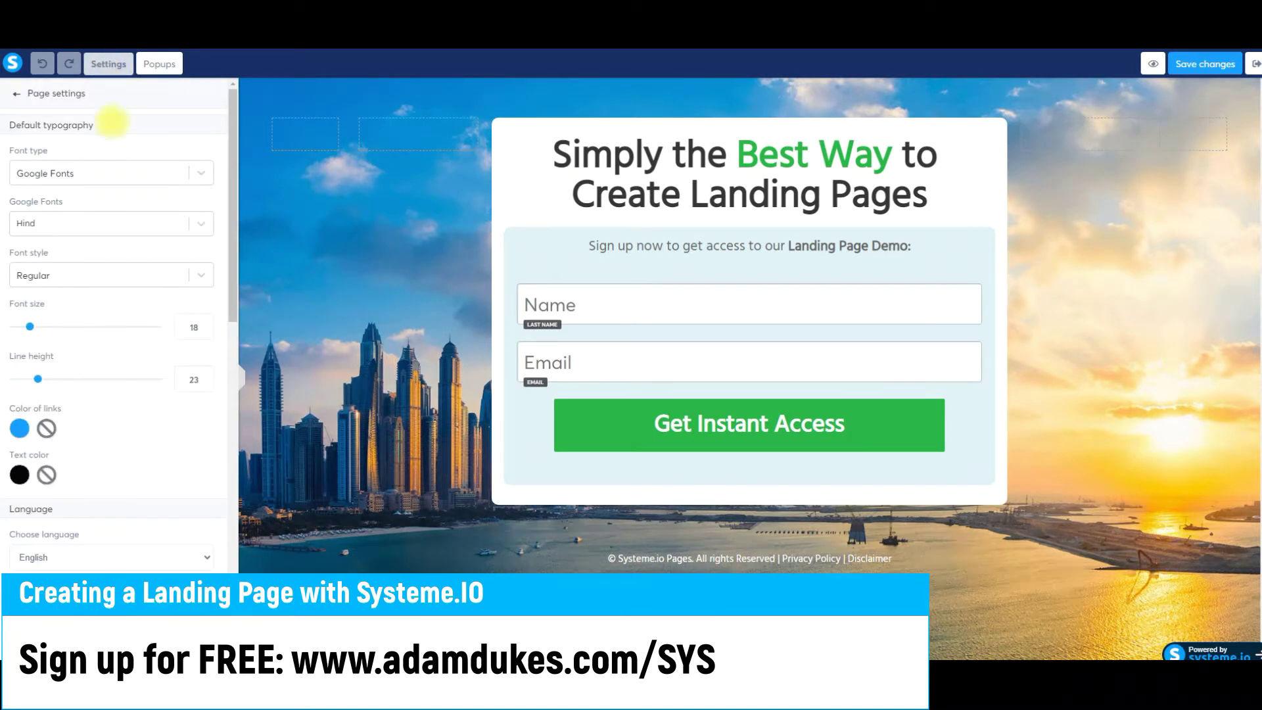
left_click(97, 172)
left_click(98, 170)
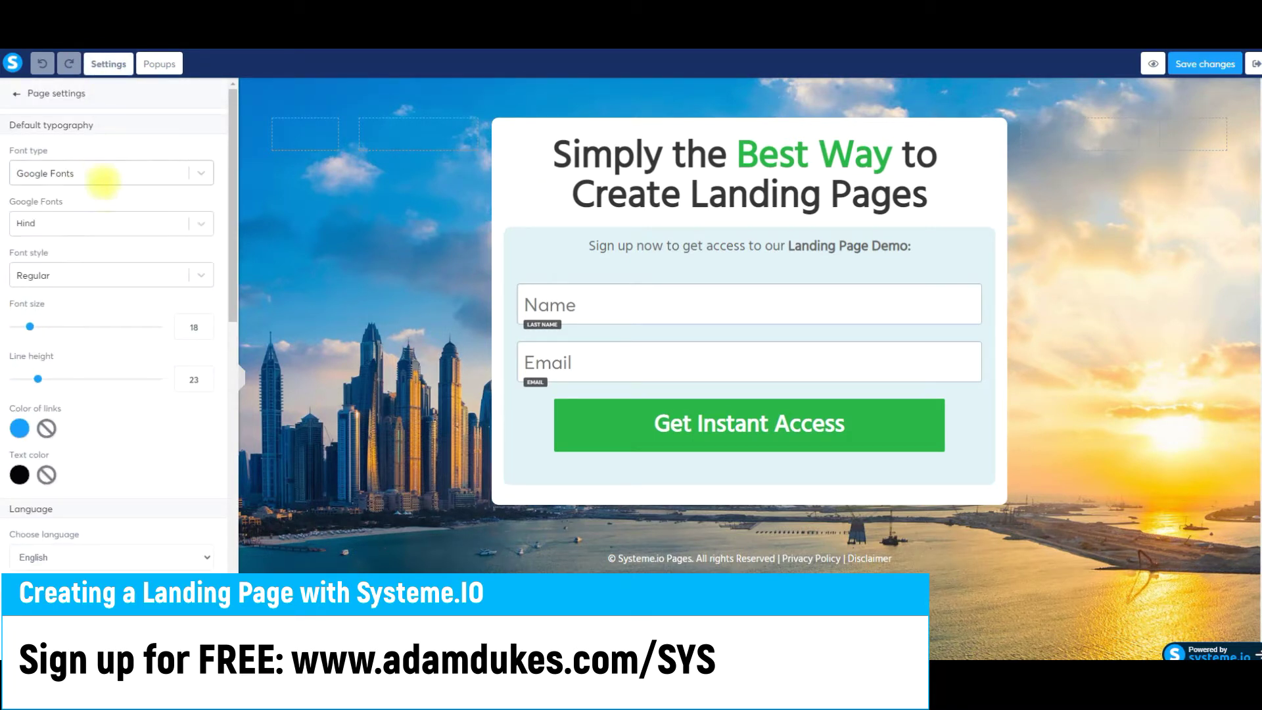
scroll(72, 225, "down", 1)
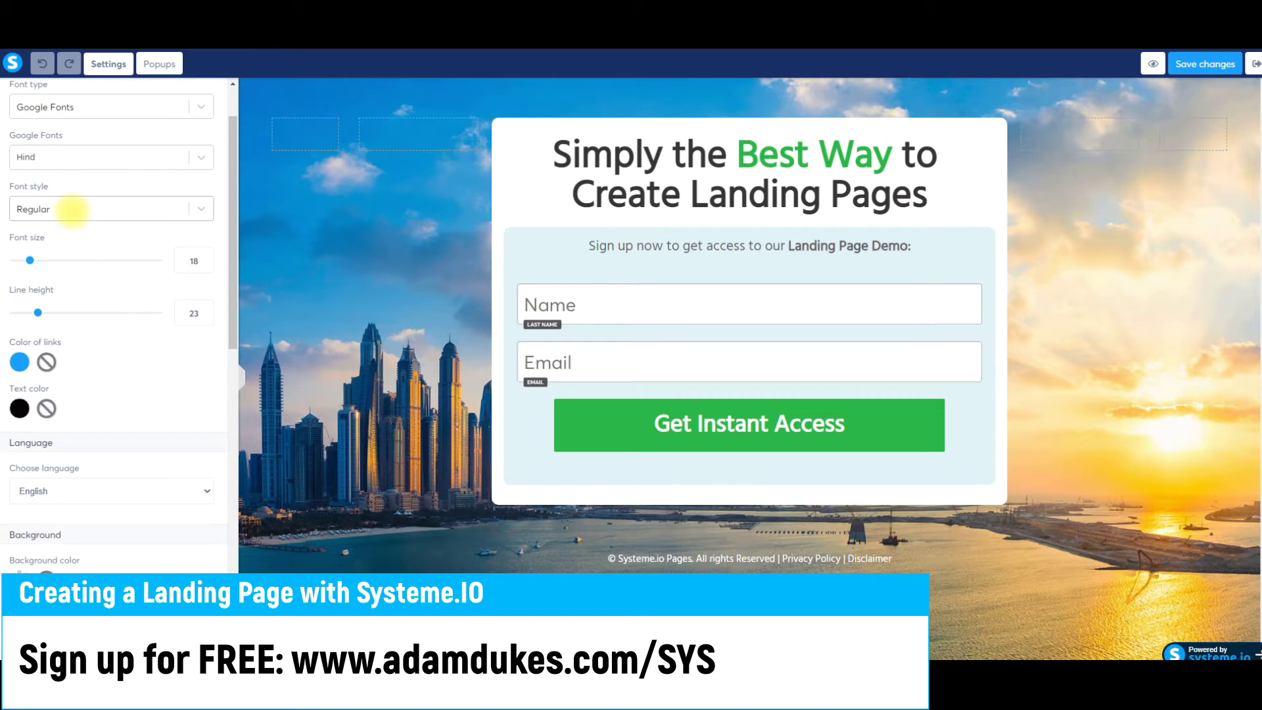
scroll(66, 205, "down", 1)
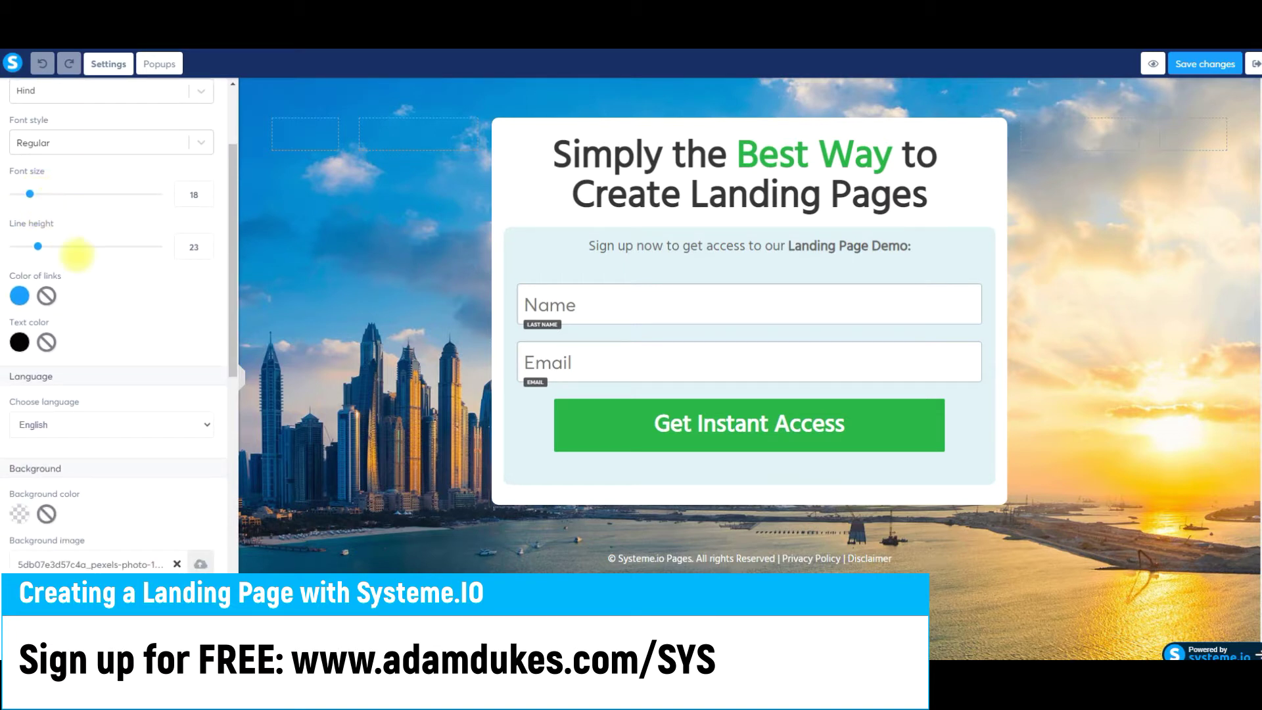
scroll(69, 257, "down", 1)
scroll(68, 250, "down", 5)
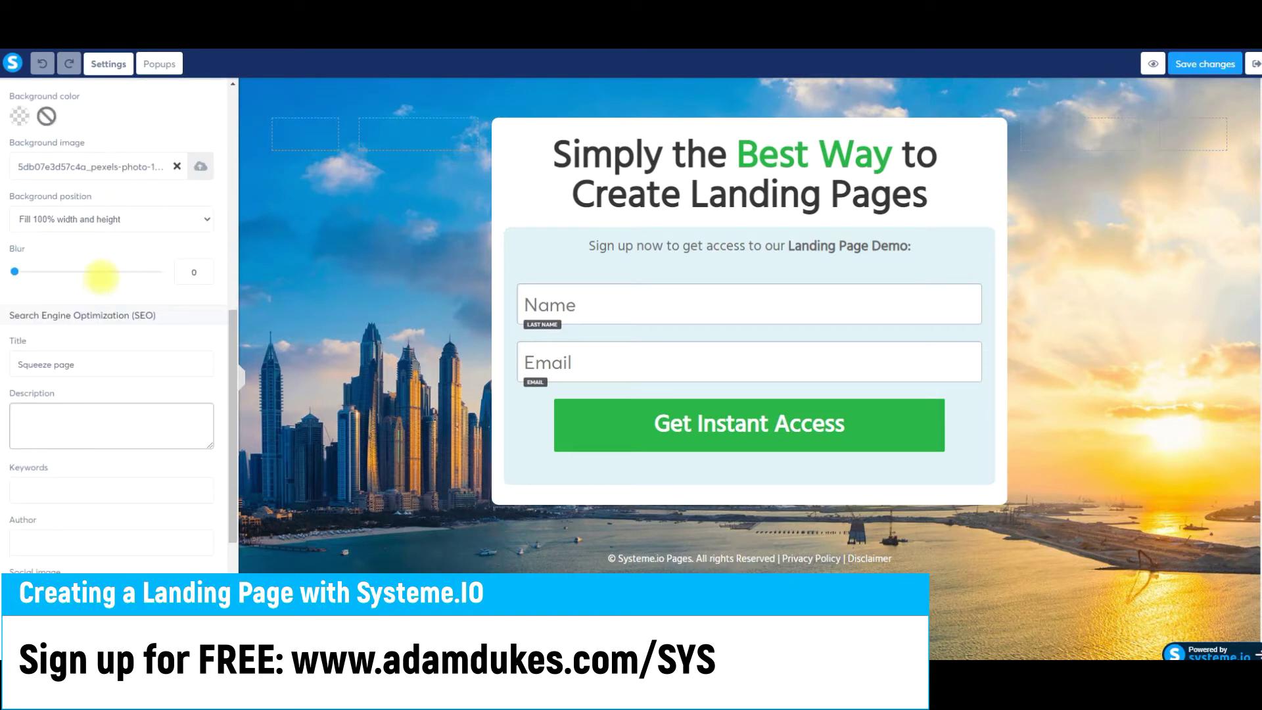
left_click_drag(97, 365, 8, 360)
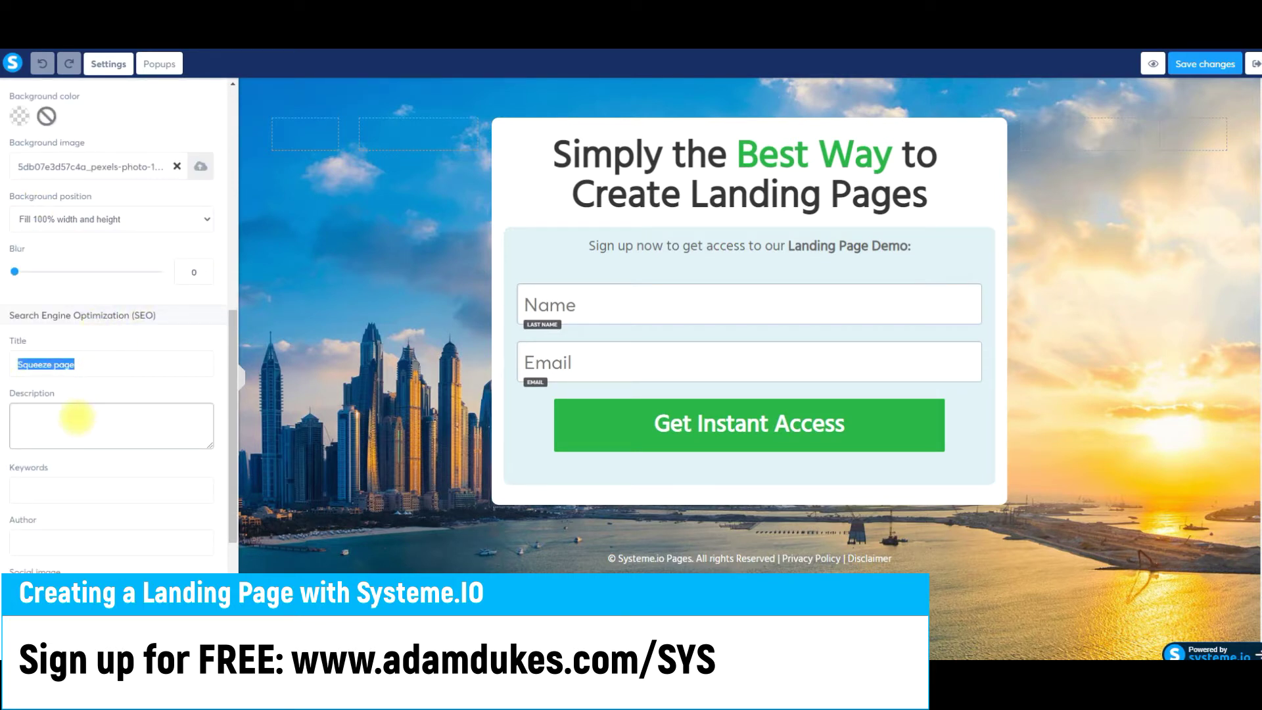
scroll(77, 416, "down", 3)
scroll(76, 394, "down", 1)
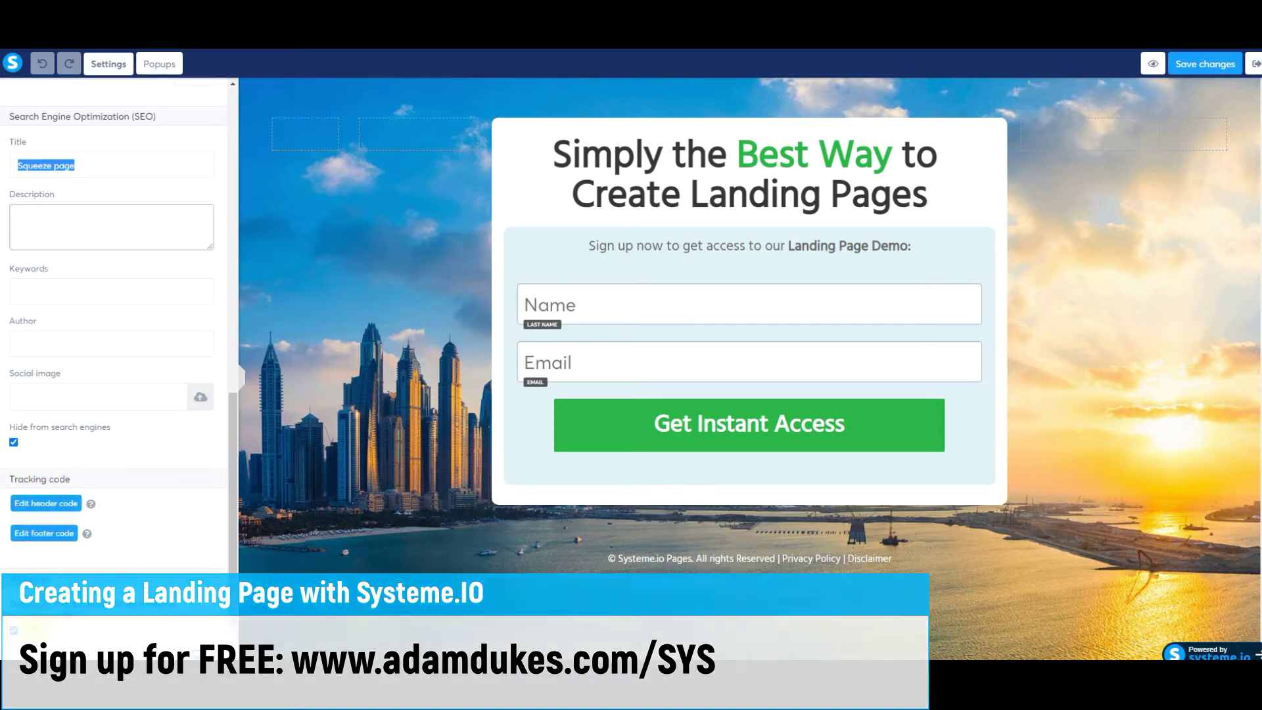
Turn off the affiliate badge in the page settings and return to the page elements
left_click_drag(22, 578, 40, 578)
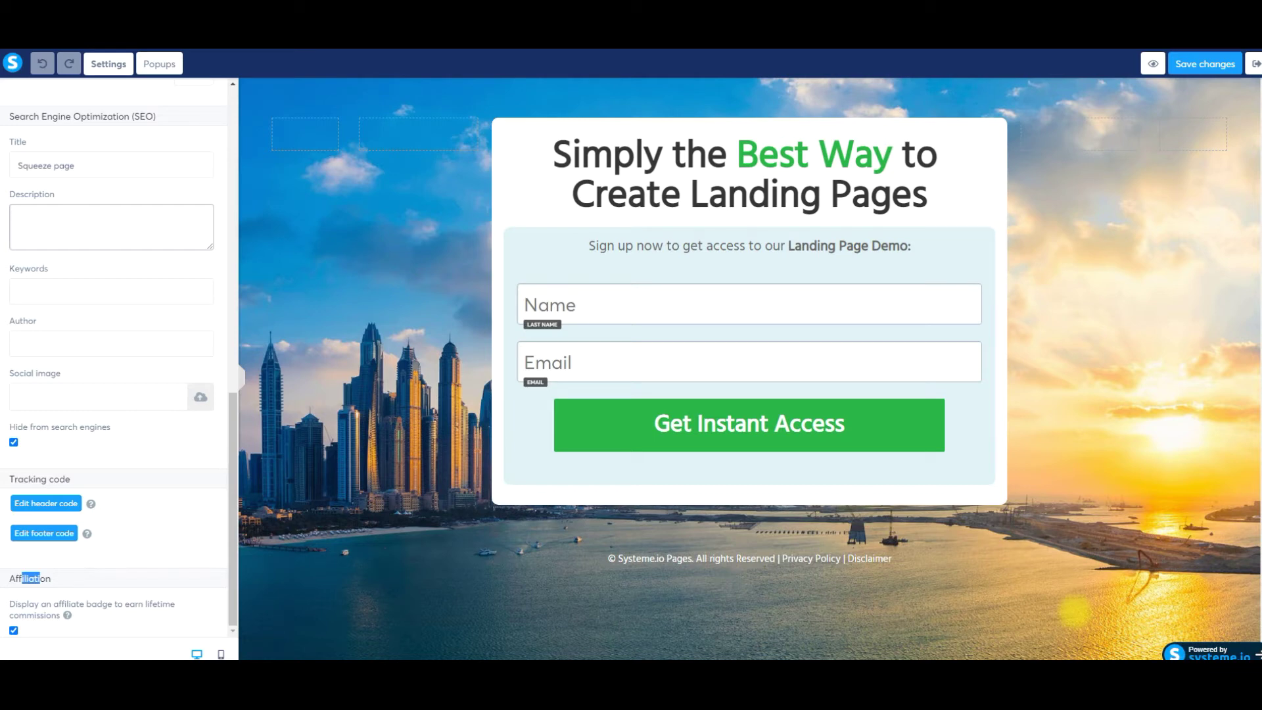
left_click(14, 630)
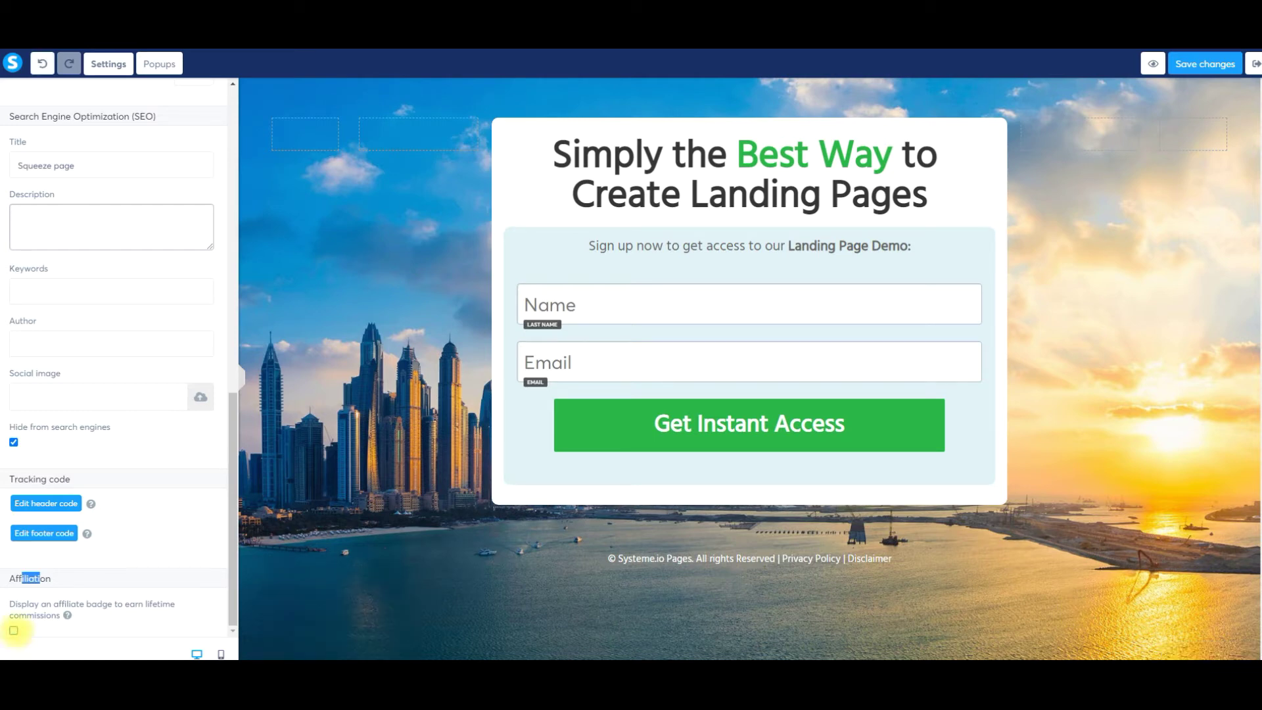
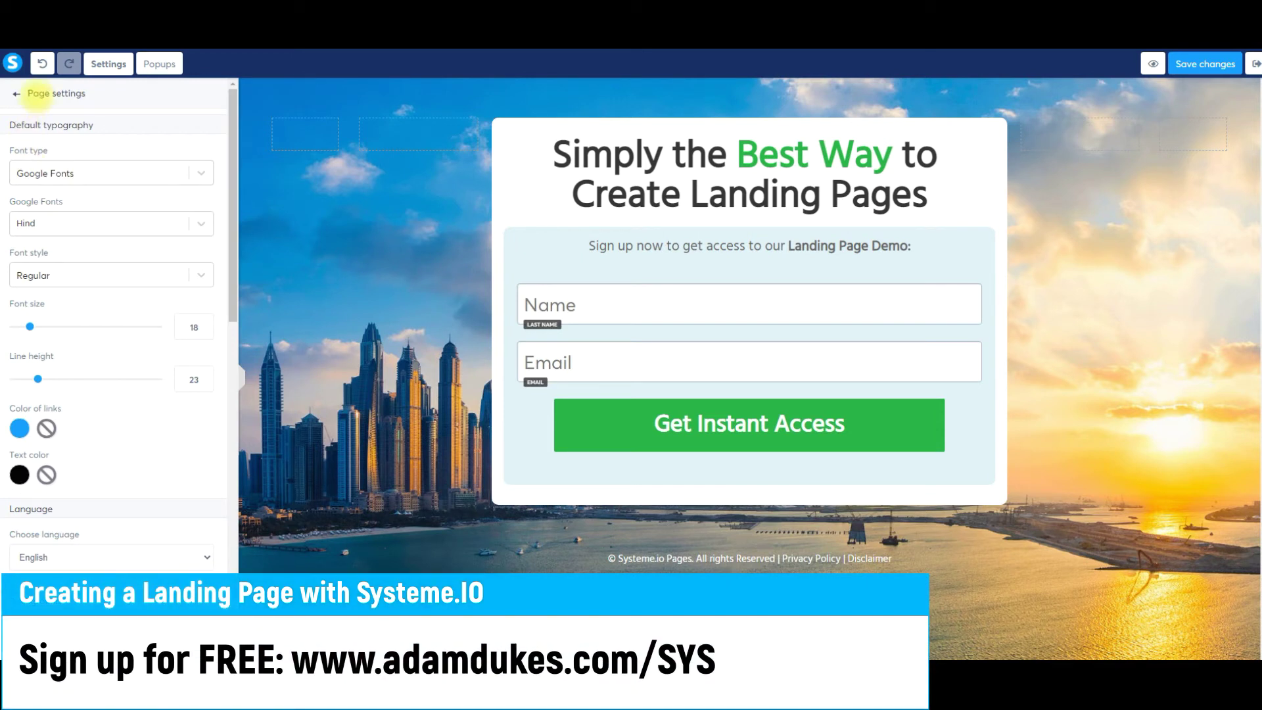
left_click(16, 94)
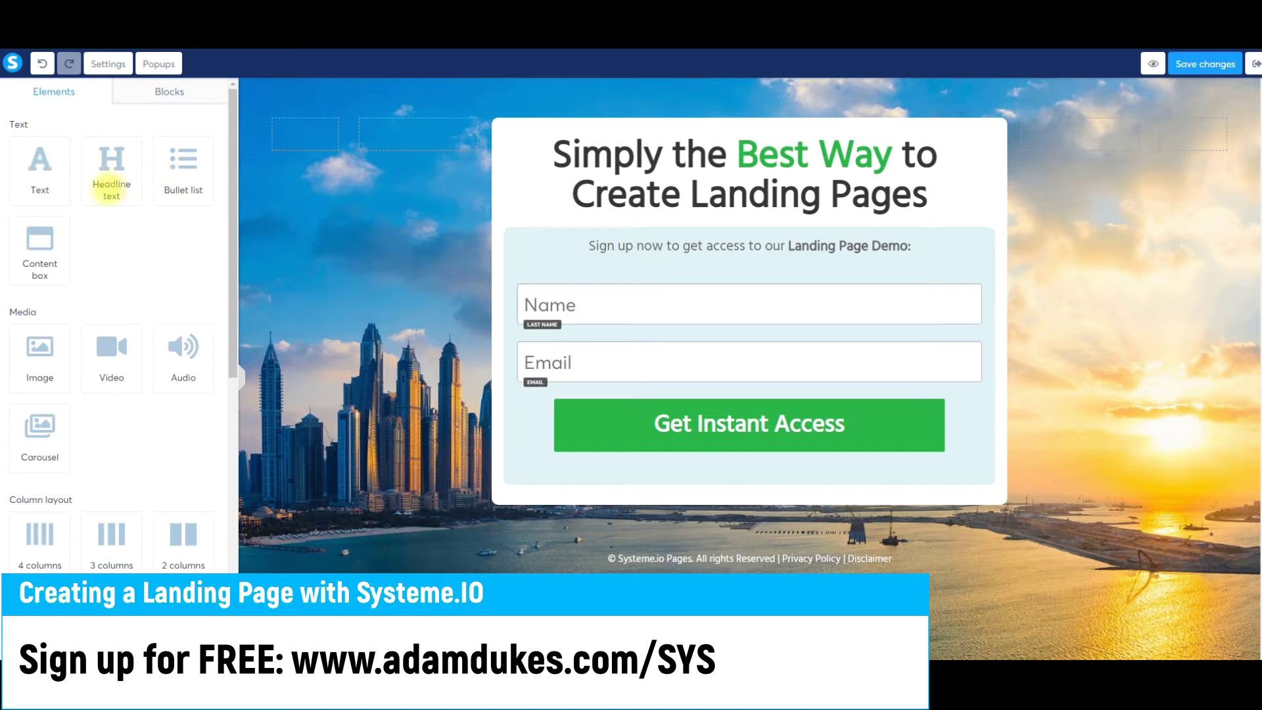
Add a headline text element above the existing headline and set its font size to 33
left_click_drag(94, 184, 667, 166)
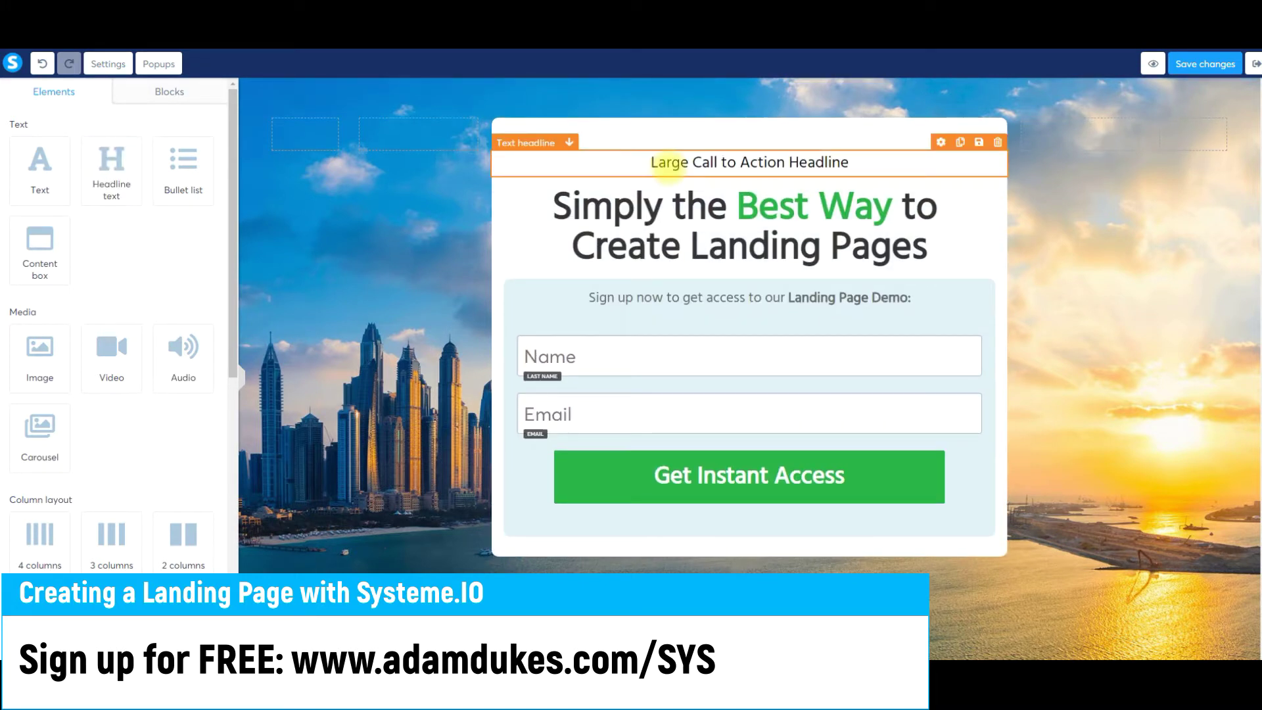
left_click(716, 161)
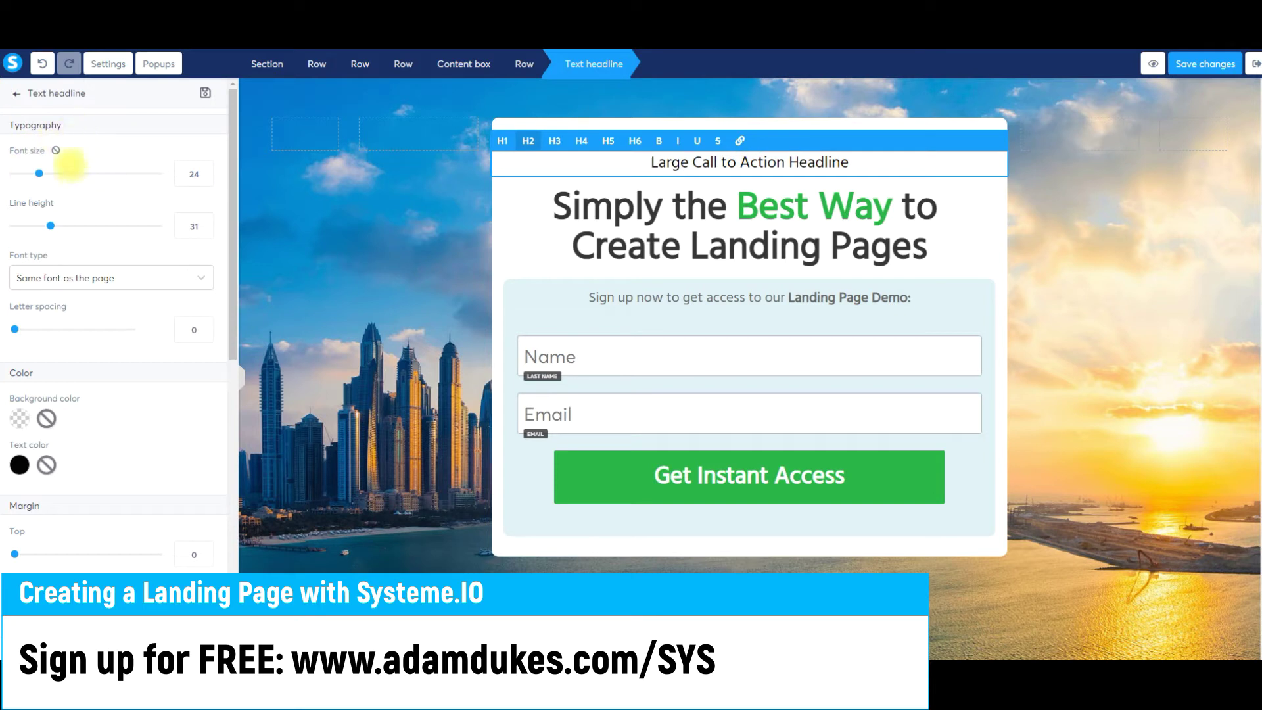
mouse_move(39, 173)
left_mouse_down()
mouse_move(90, 172)
mouse_move(53, 173)
left_mouse_up()
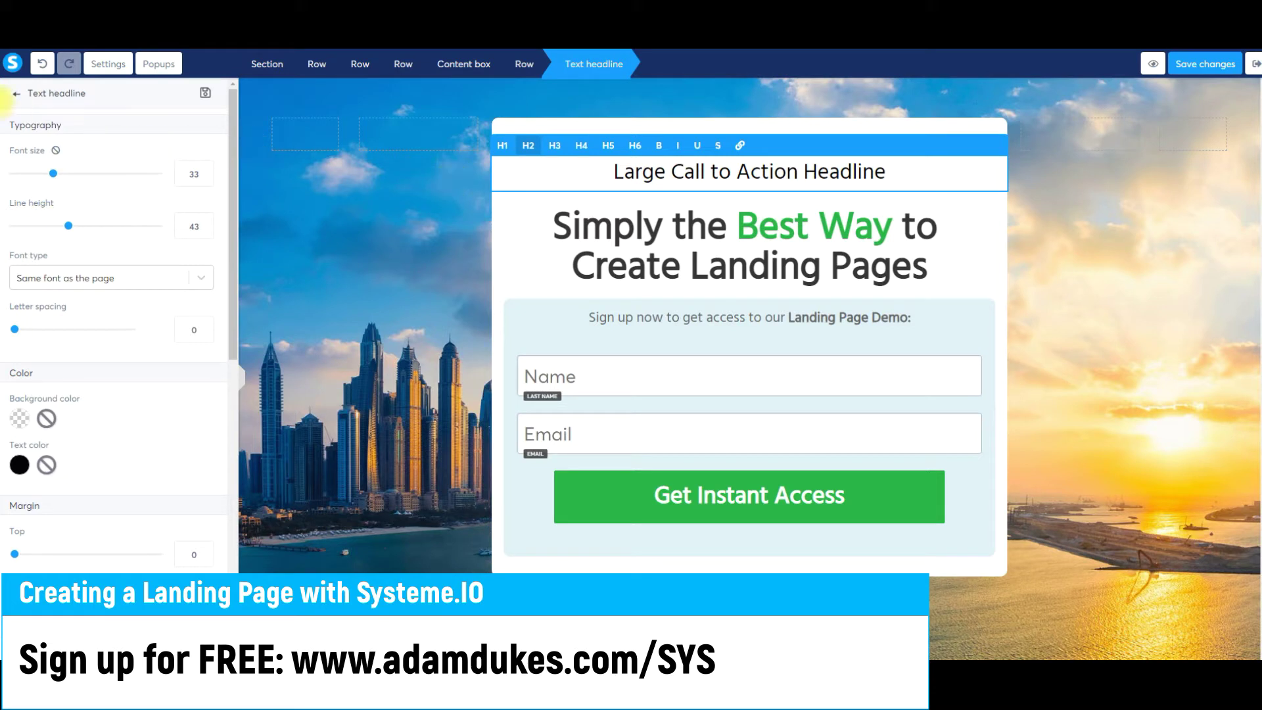
left_click(16, 94)
Add a video element between the main headline and the sign-up form and check its video type options
scroll(112, 224, "down", 1)
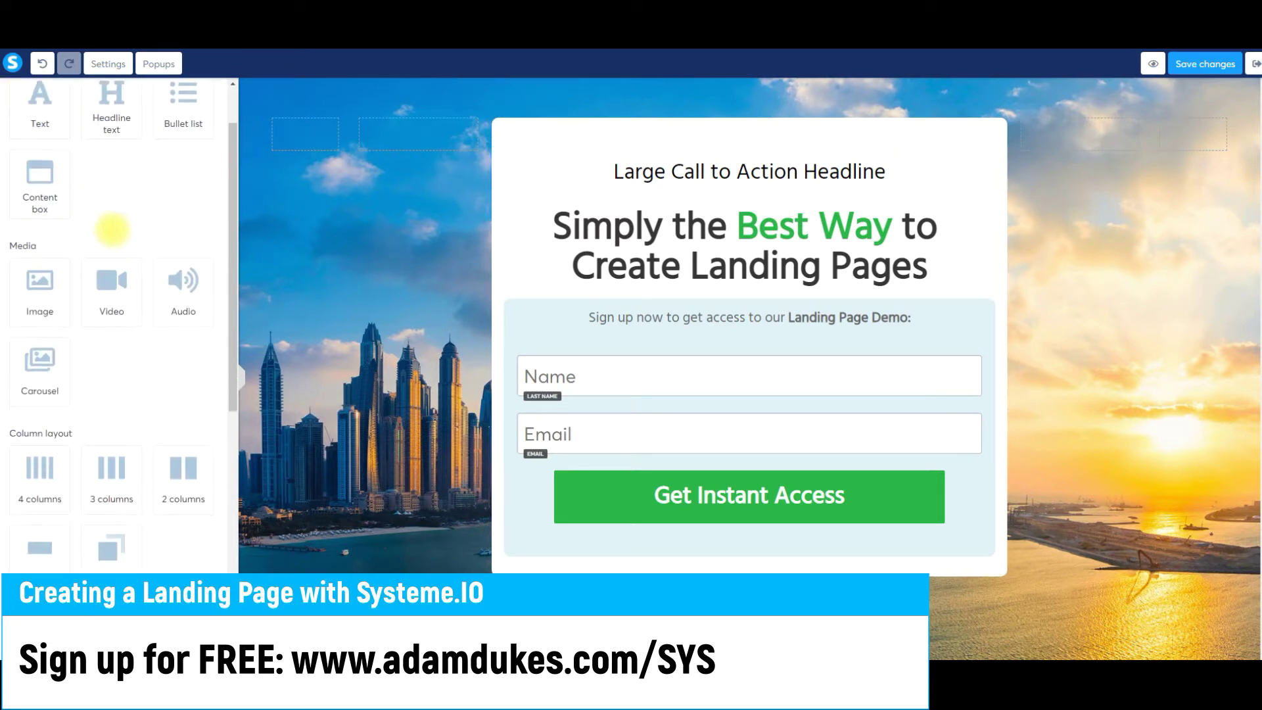
left_click_drag(112, 282, 717, 279)
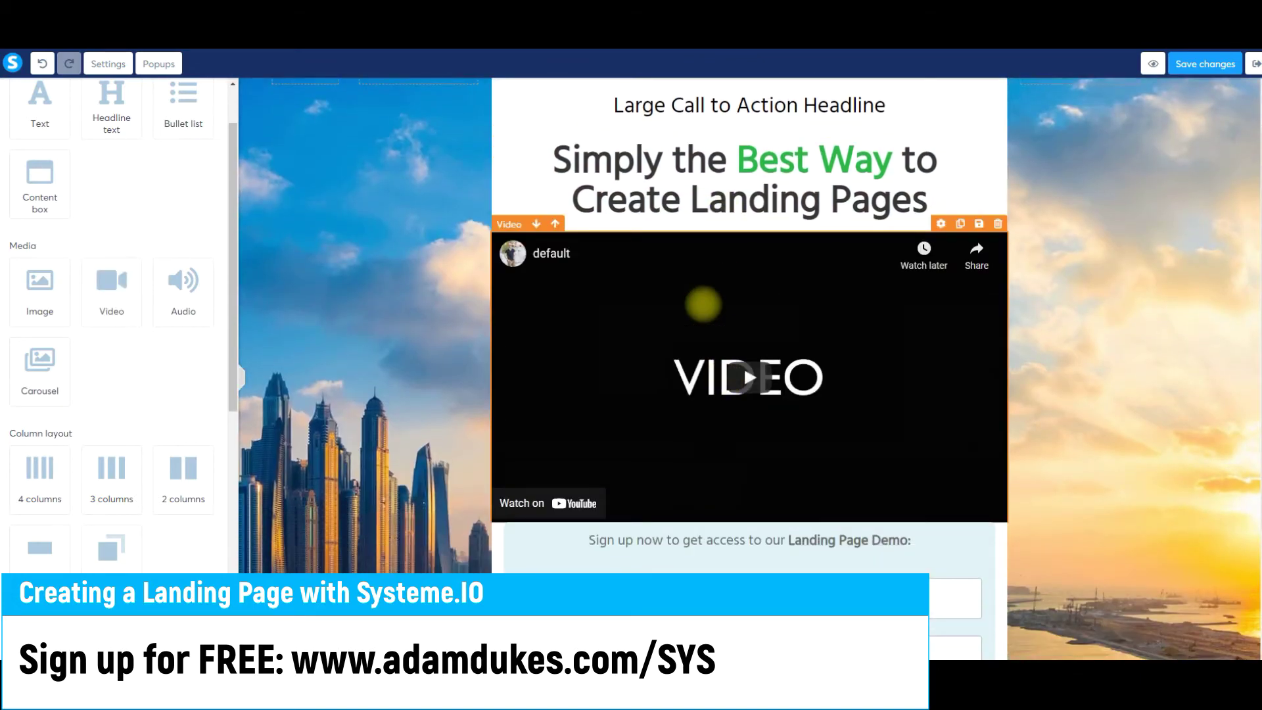
left_click(703, 304)
left_click(93, 152)
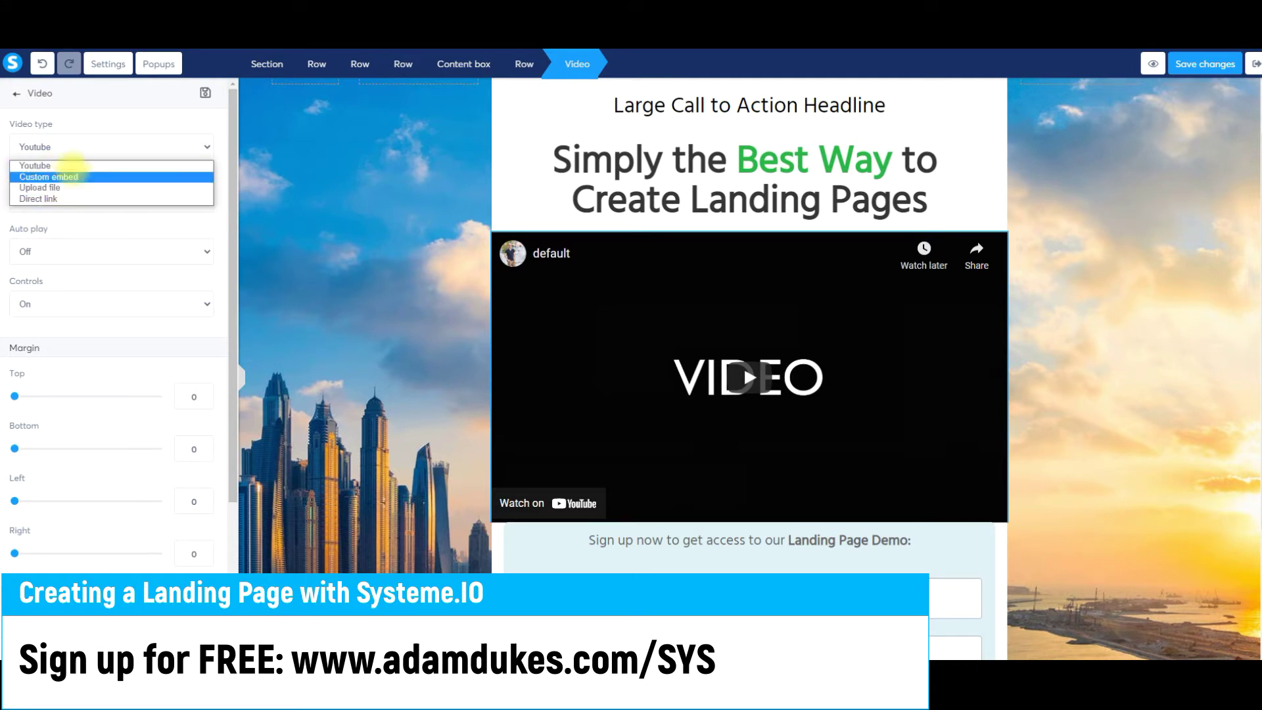
left_click(16, 93)
left_click(16, 94)
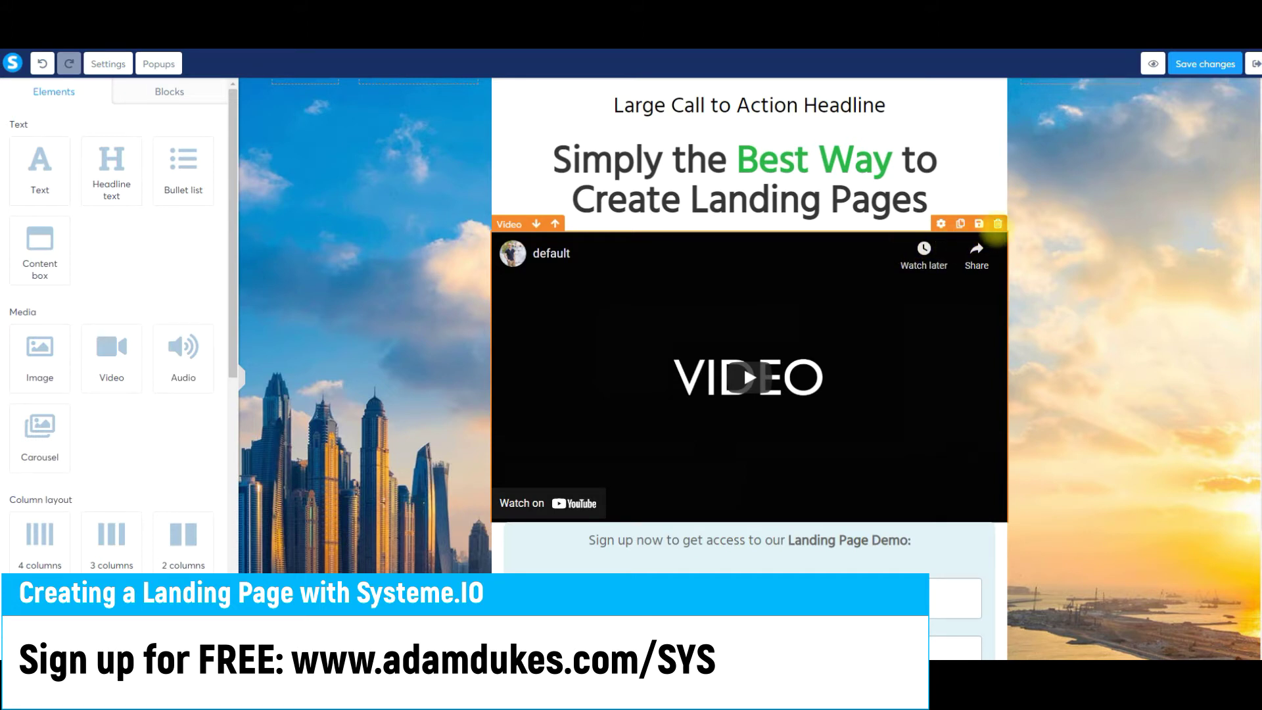
Delete the video element from the page
left_click(997, 224)
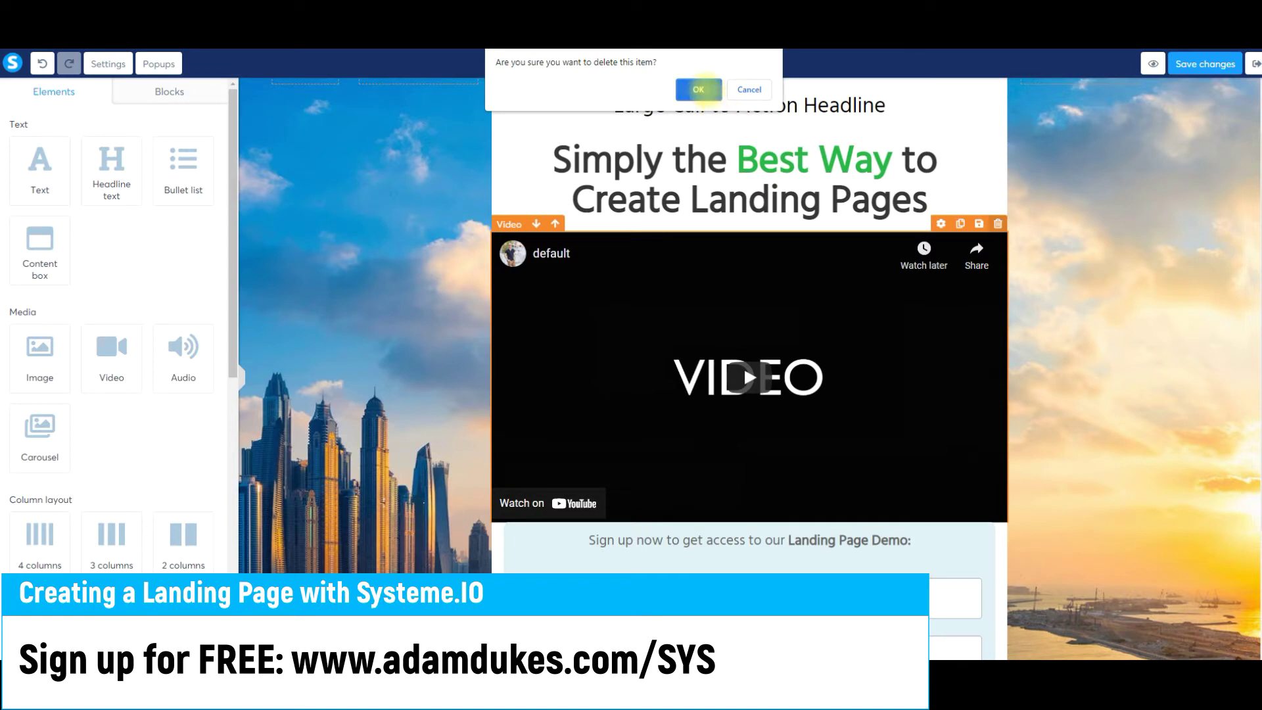
left_click(702, 91)
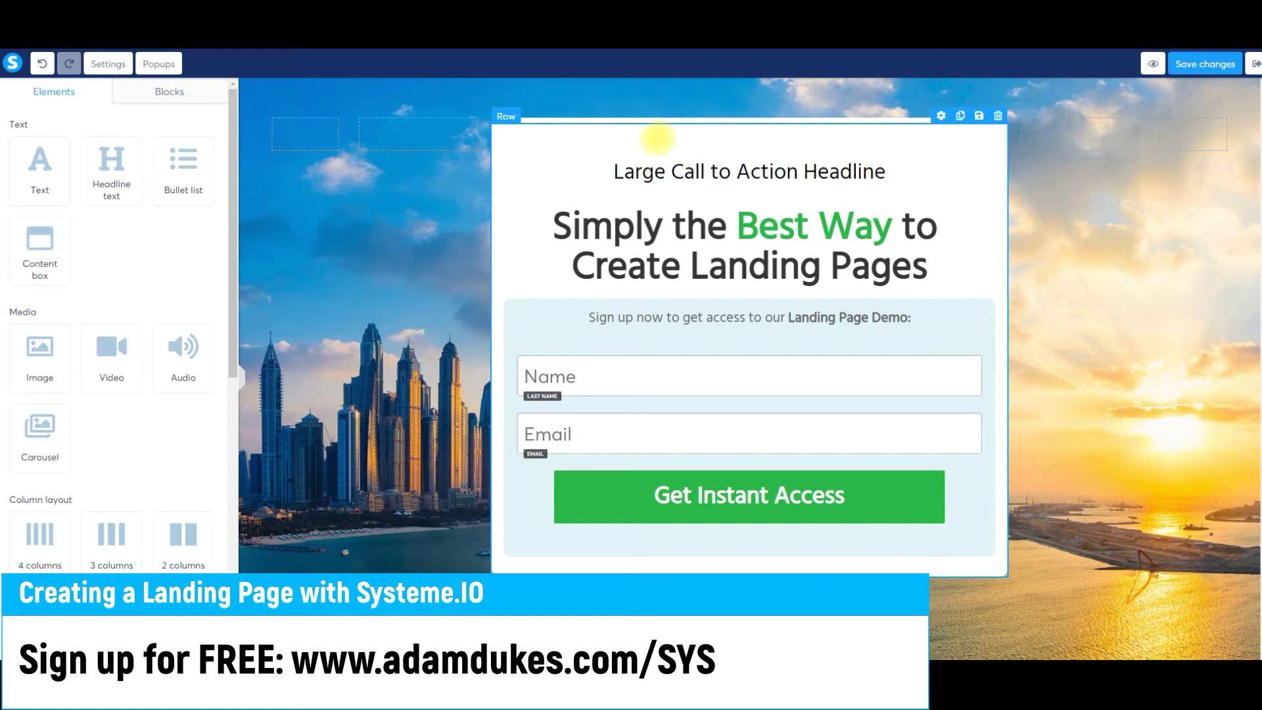
Examine the available page elements, the ready-made block categories and the saved blocks
scroll(134, 262, "down", 2)
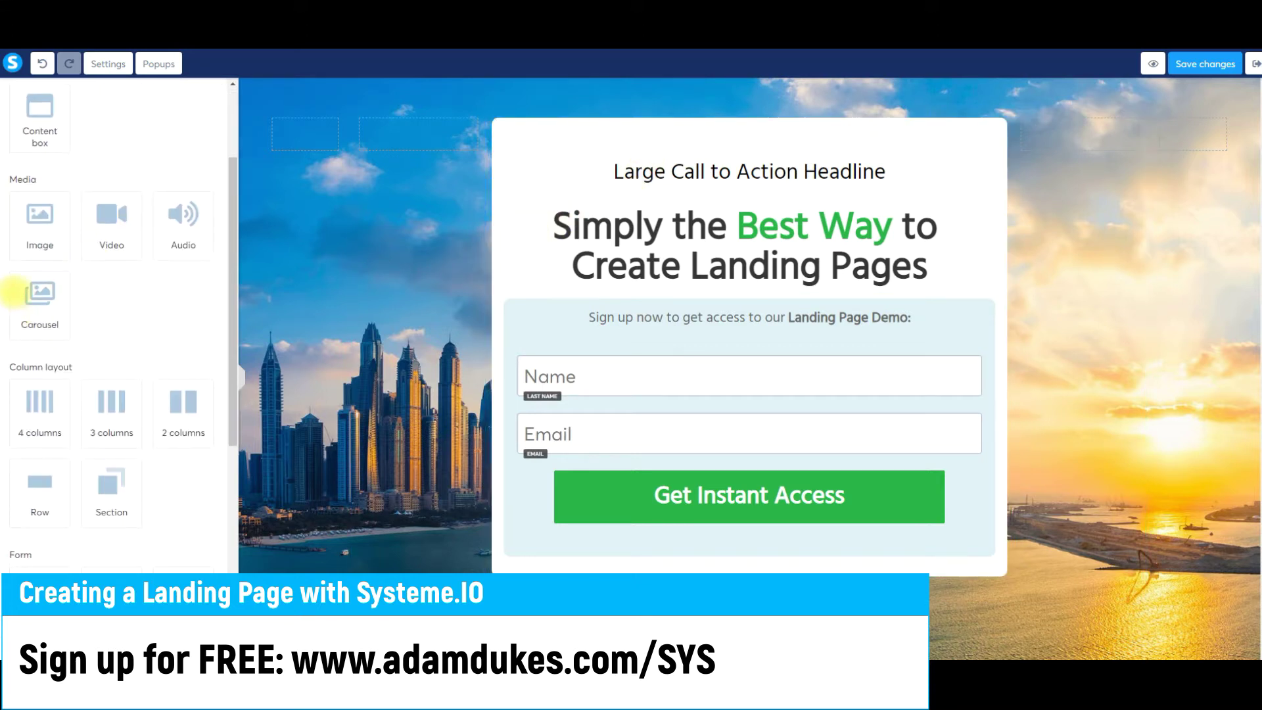
scroll(84, 376, "down", 2)
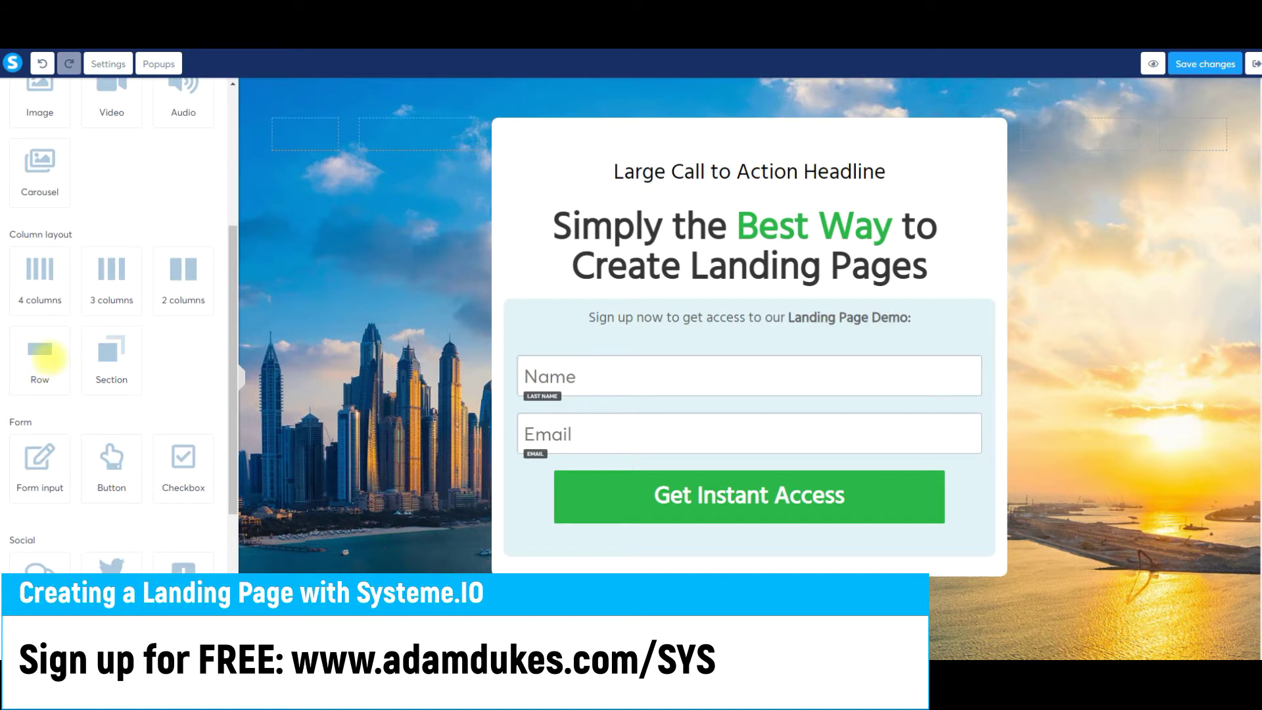
scroll(127, 262, "up", 4)
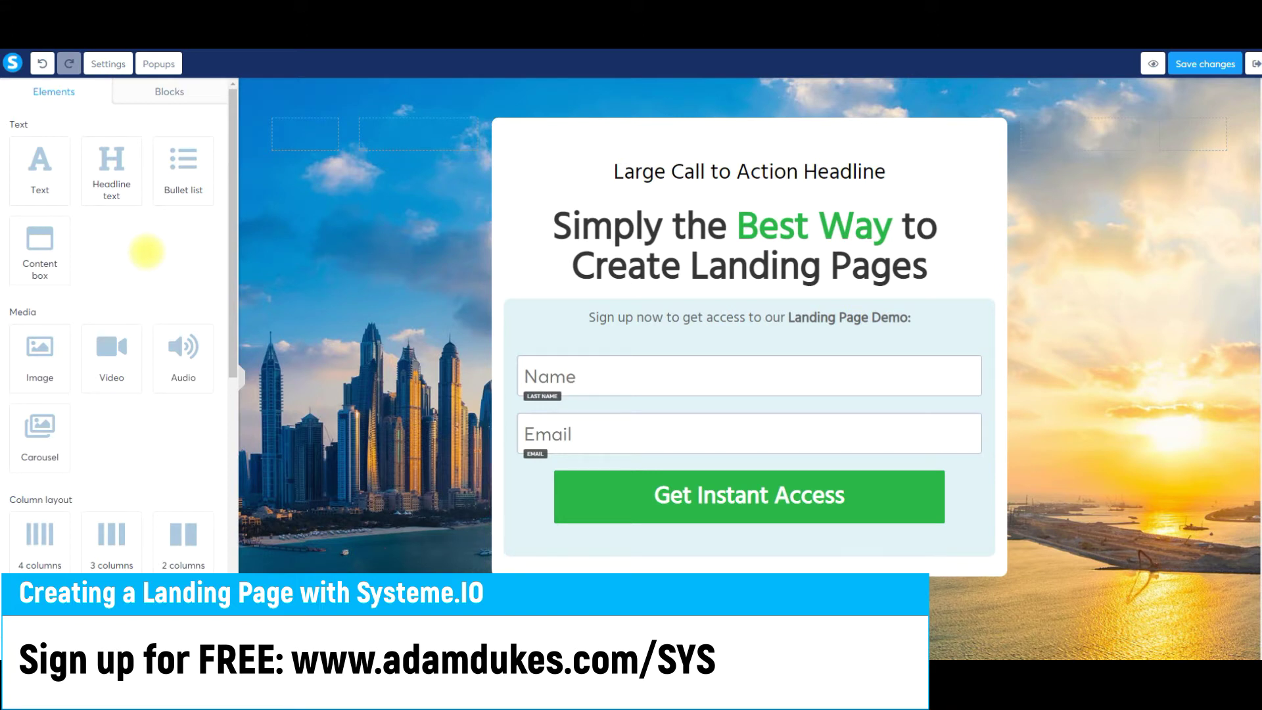
scroll(147, 252, "down", 4)
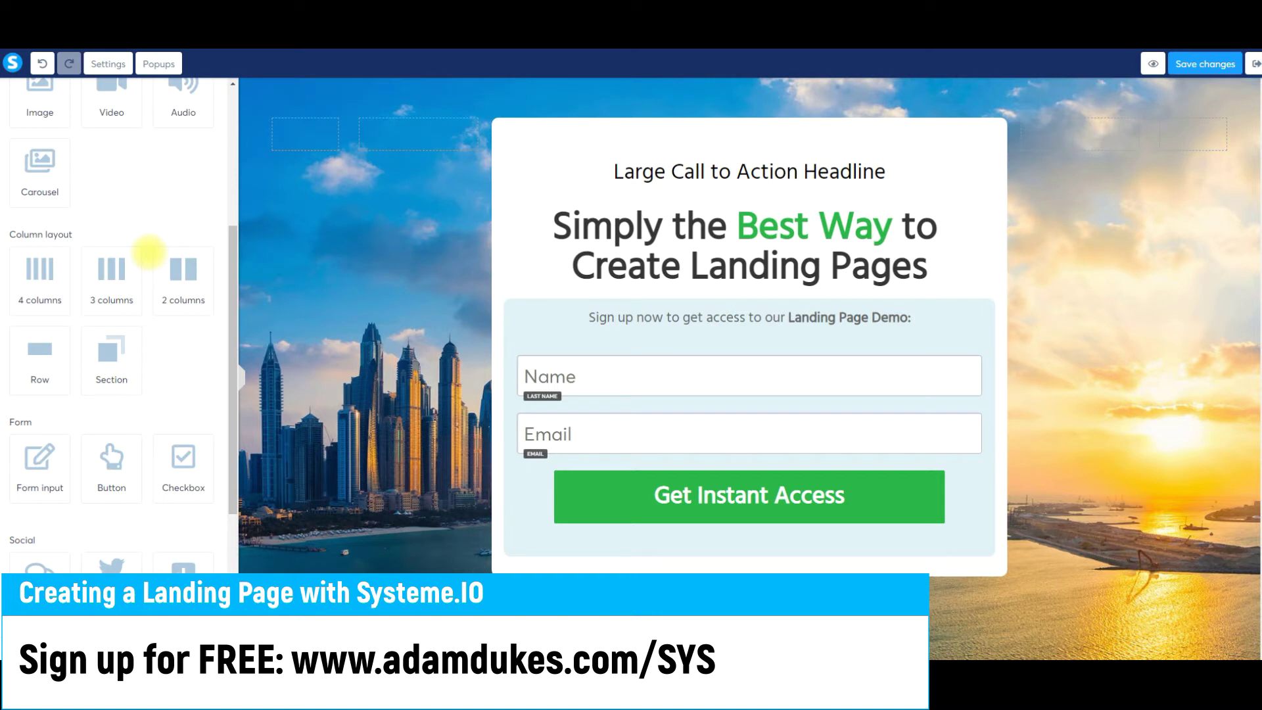
scroll(95, 295, "down", 3)
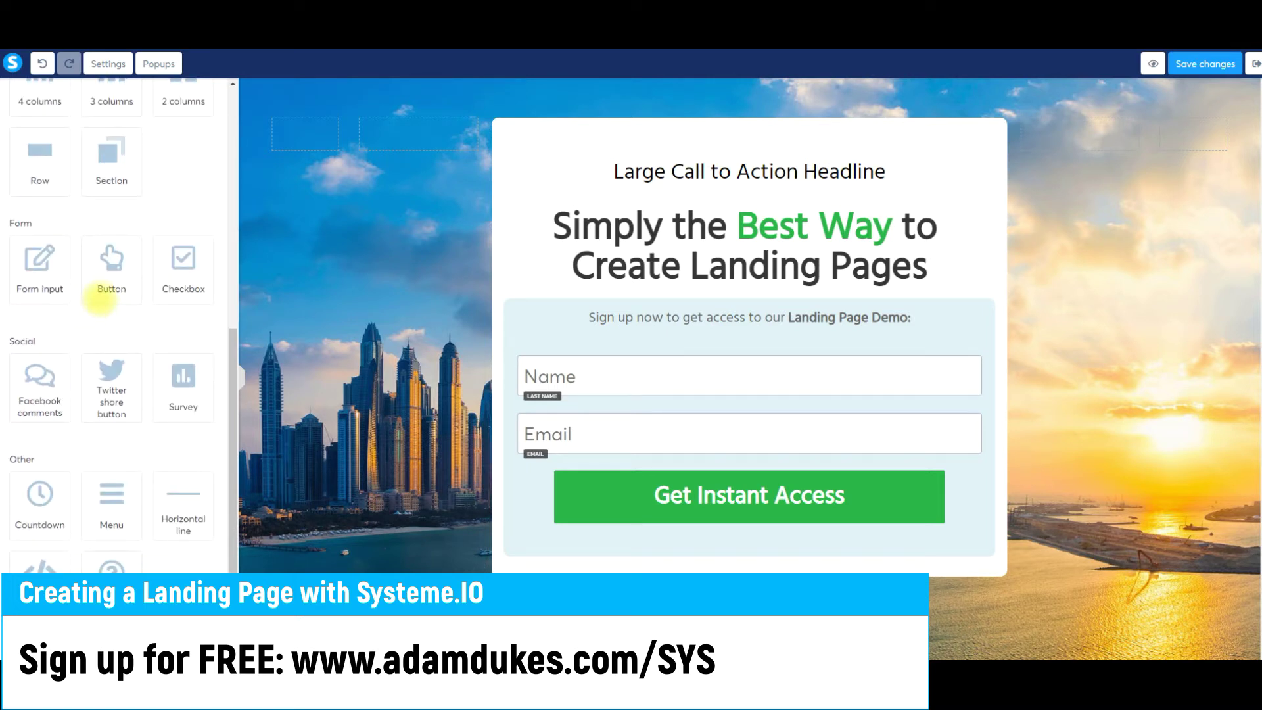
scroll(104, 322, "up", 7)
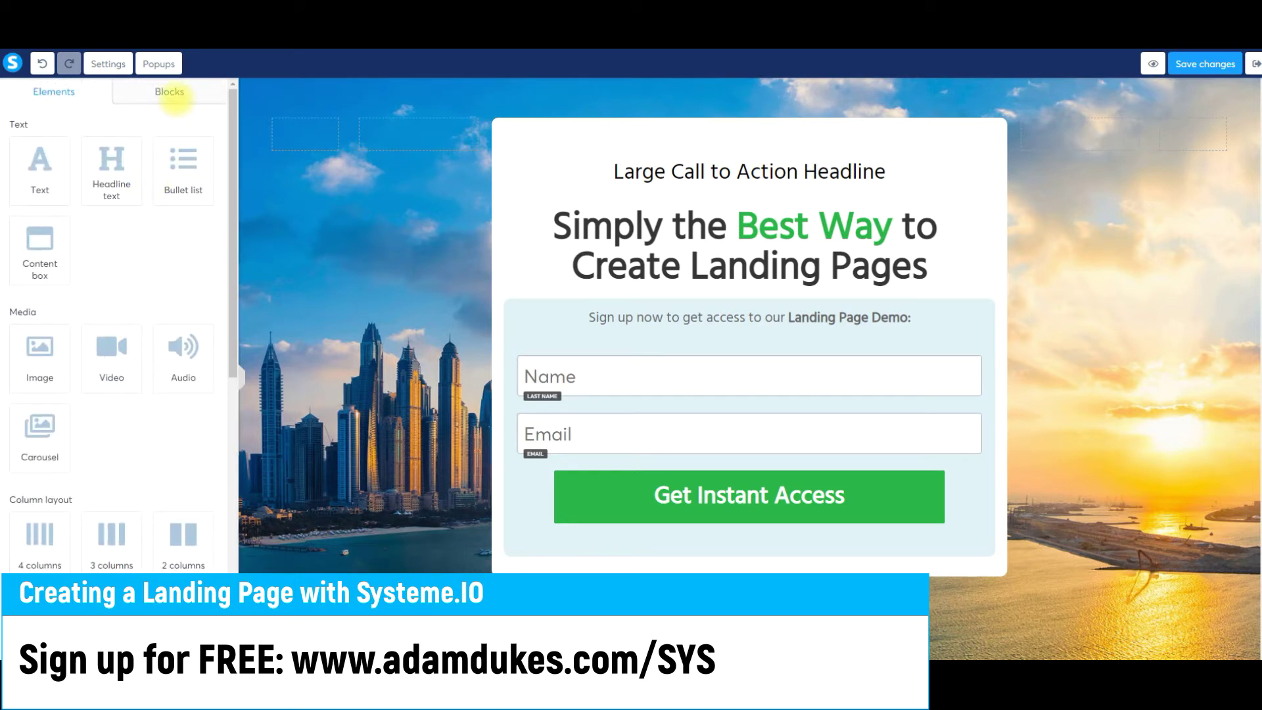
left_click(170, 92)
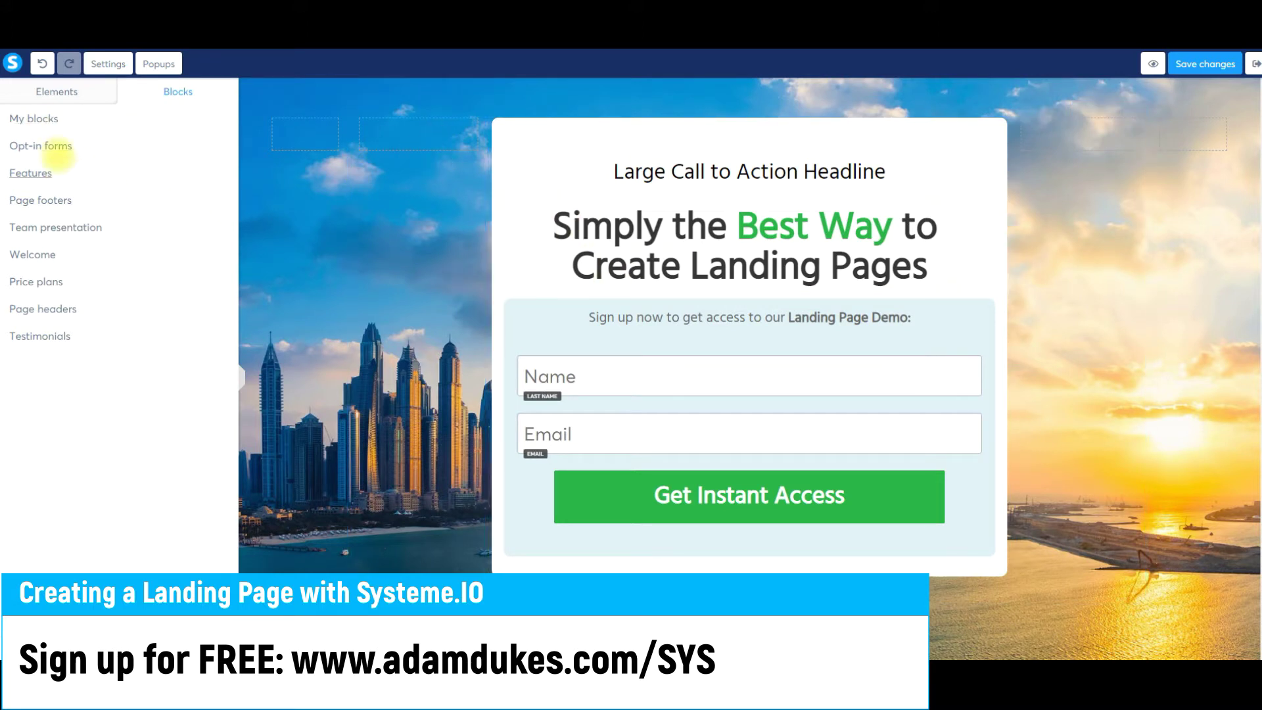
left_click(43, 118)
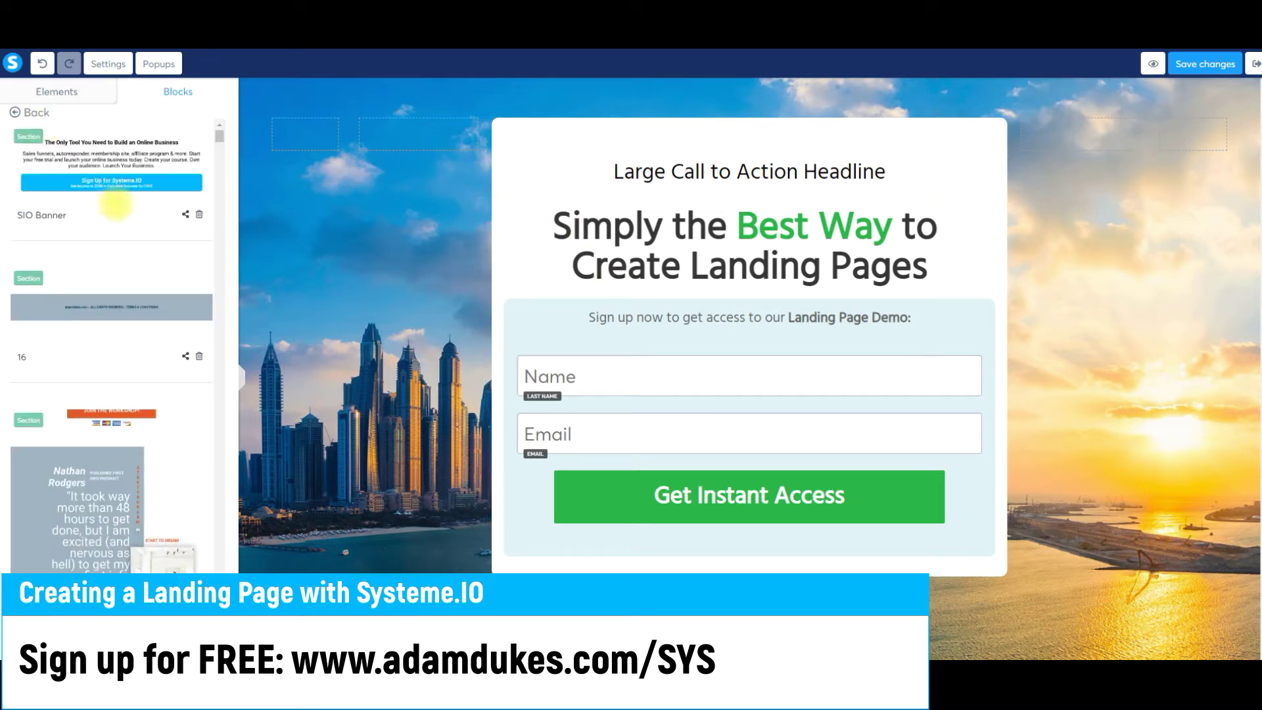
scroll(117, 201, "down", 10)
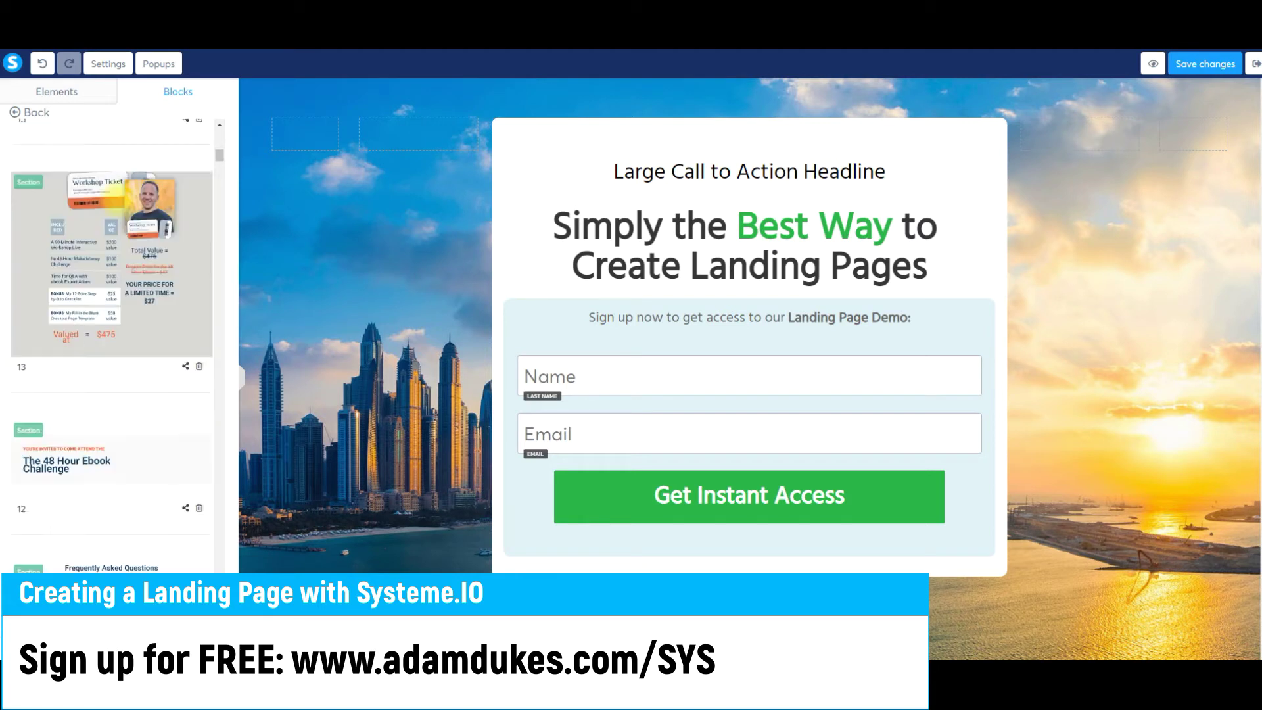
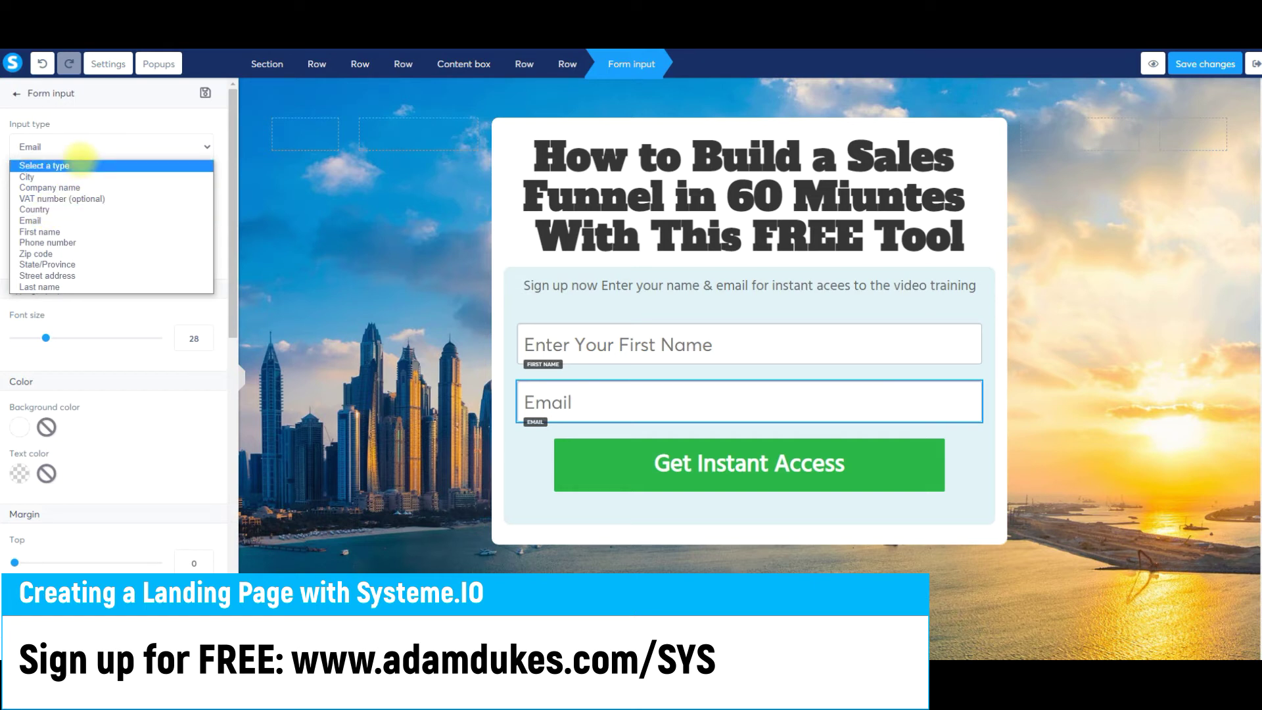
Keep the second form input's type as Email and set its placeholder to "Enter Your Email Address"
left_click(91, 121)
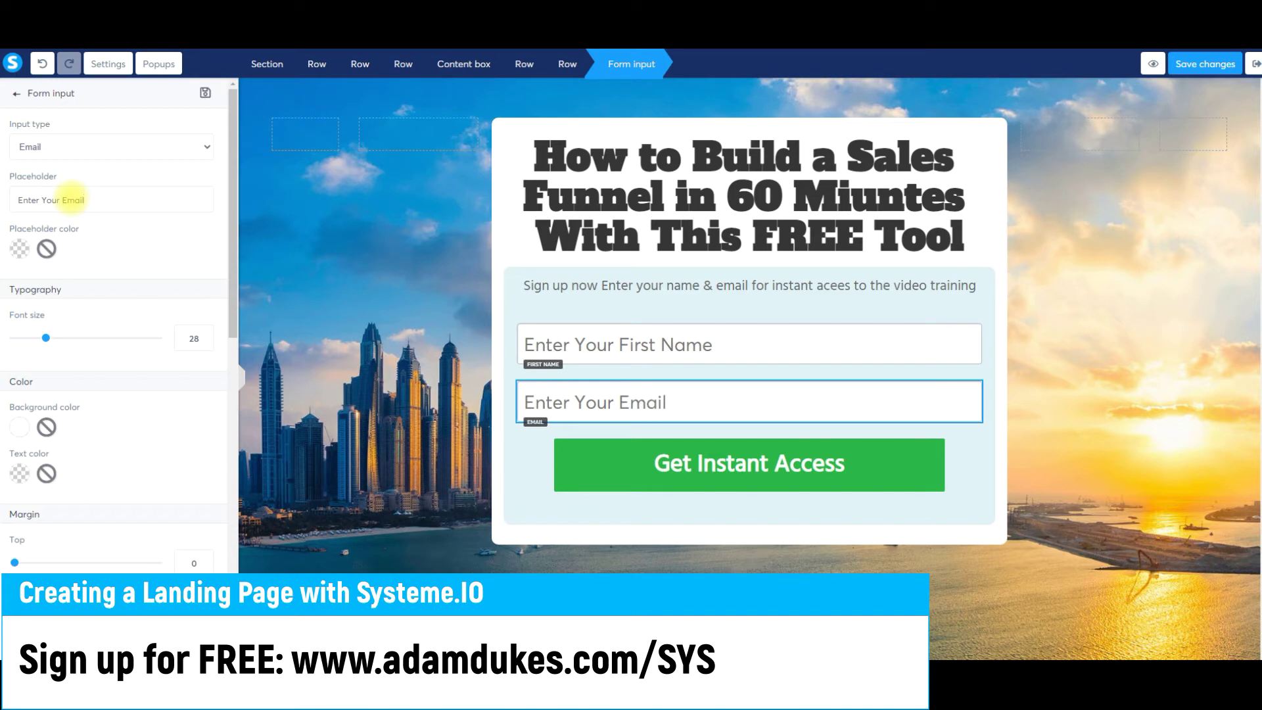
type("ss")
left_click(822, 483)
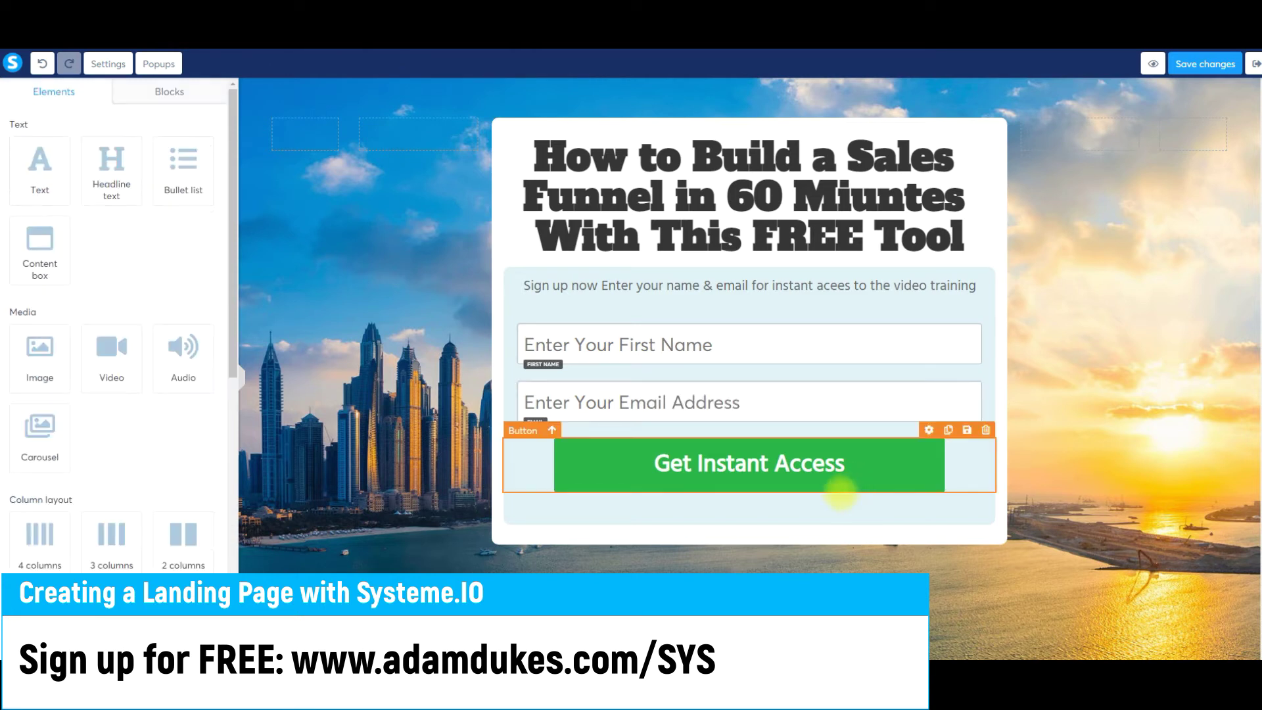
Try several preset background colours on the Get Instant Access button and settle on the purple swatch BD10E0
left_click(860, 462)
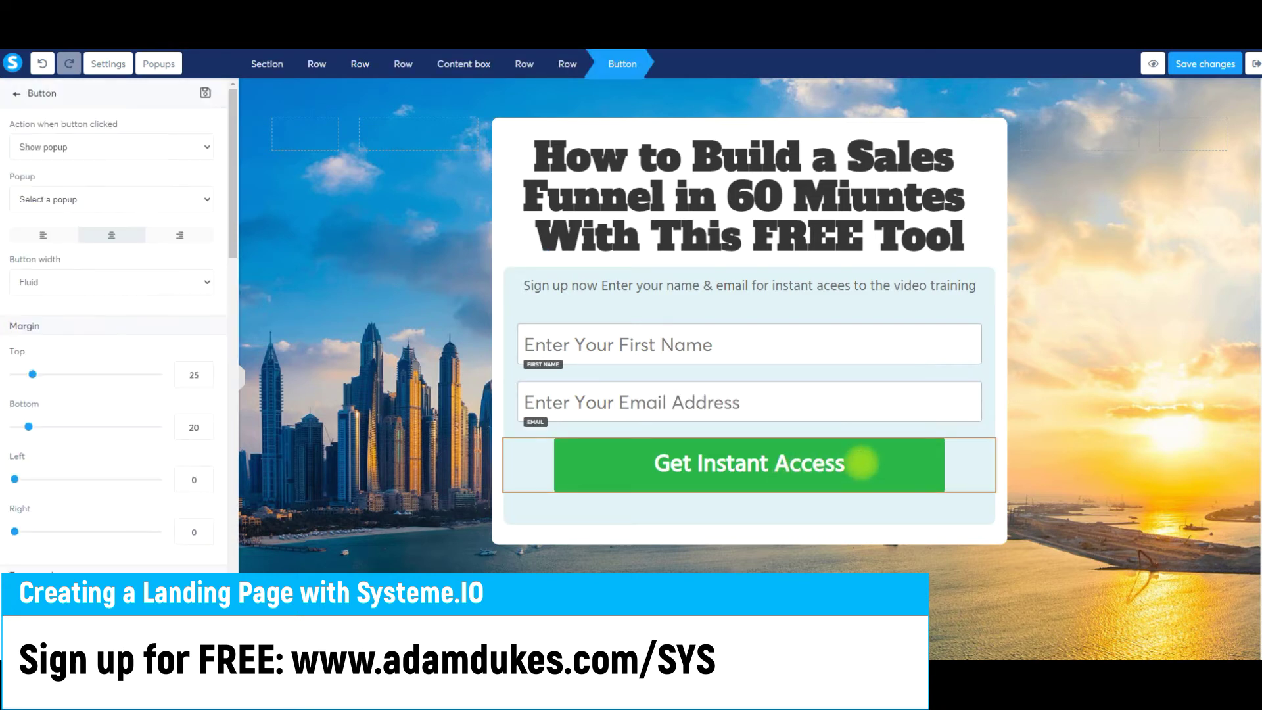
scroll(112, 233, "down", 10)
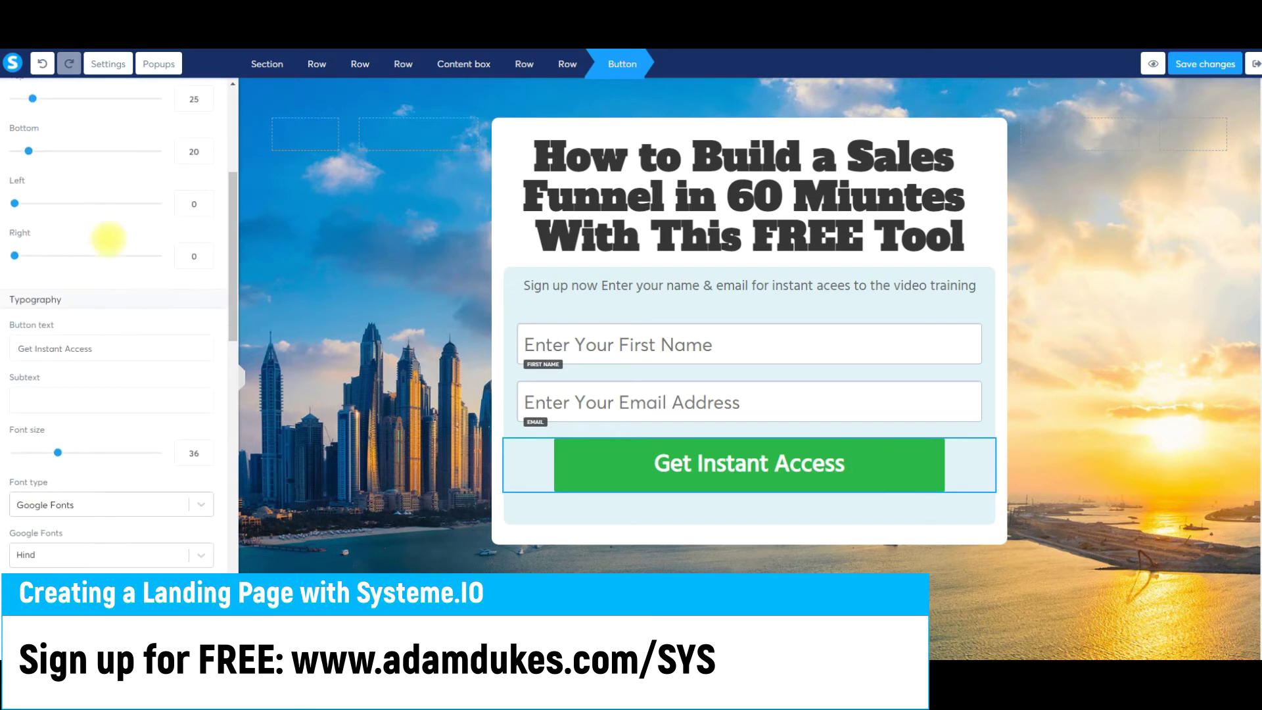
left_click(19, 374)
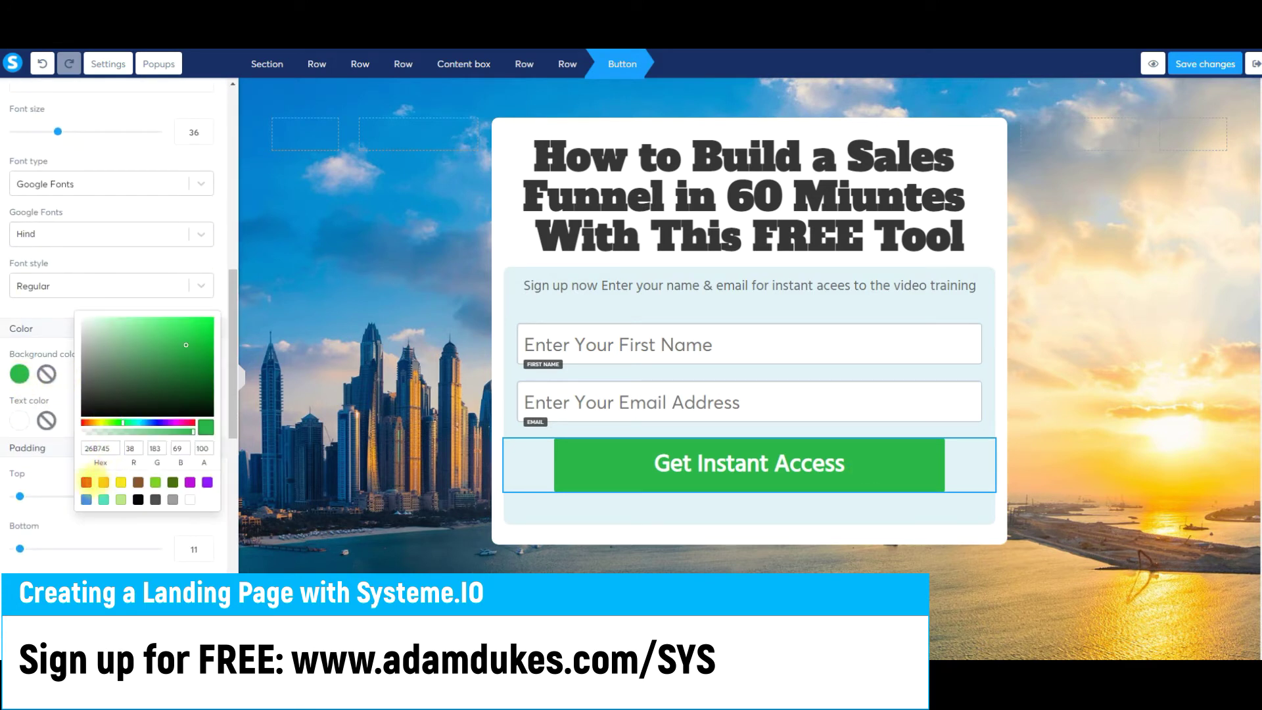
left_click(85, 482)
left_click(138, 482)
left_click(121, 482)
left_click(173, 481)
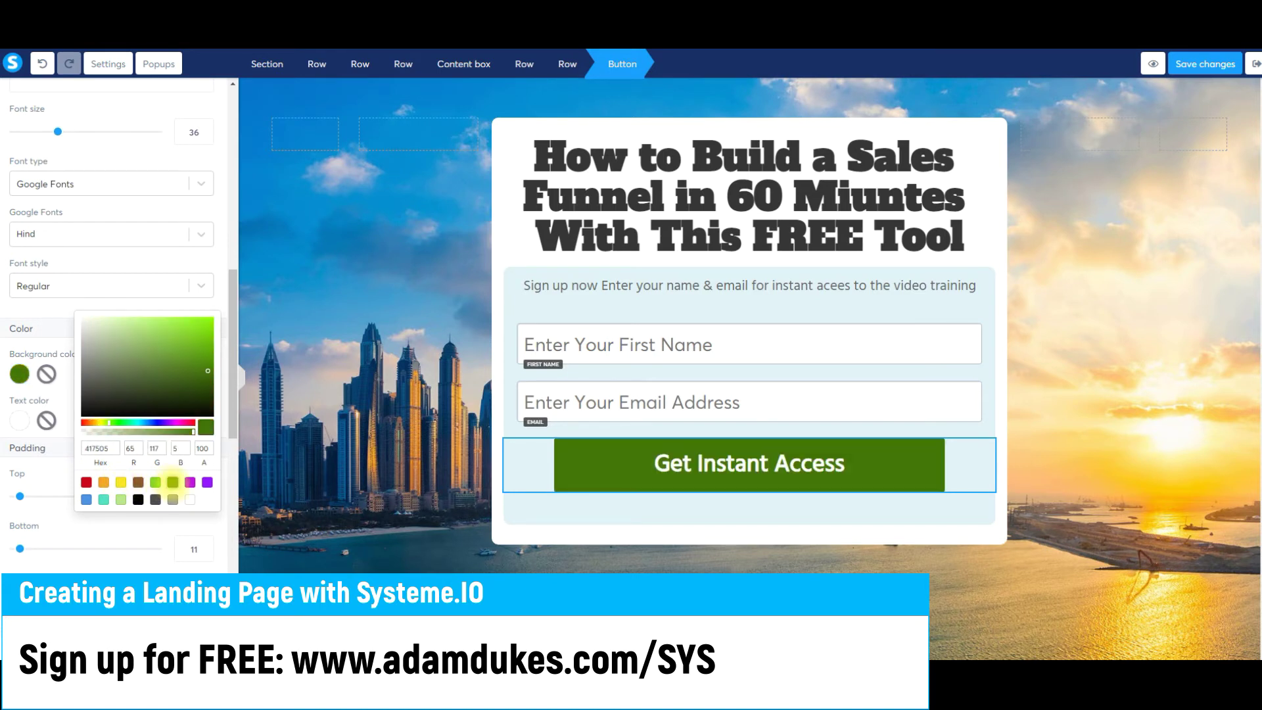
left_click(189, 482)
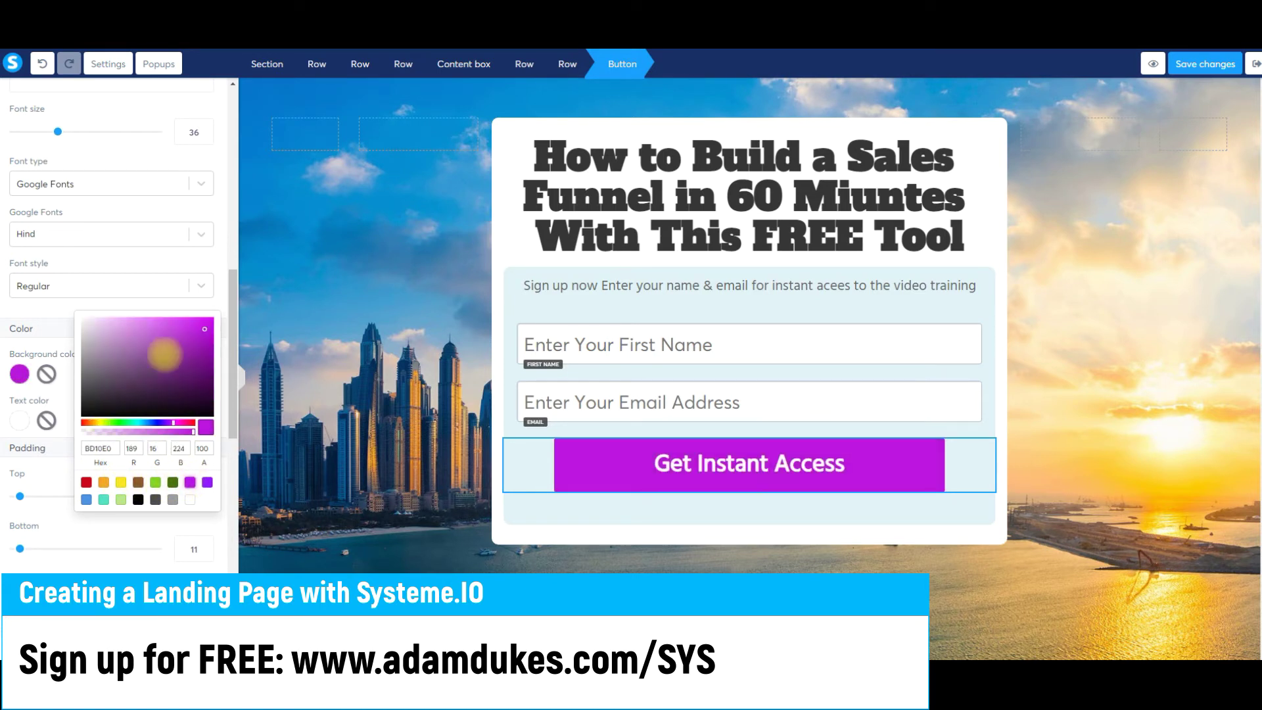
left_click(265, 310)
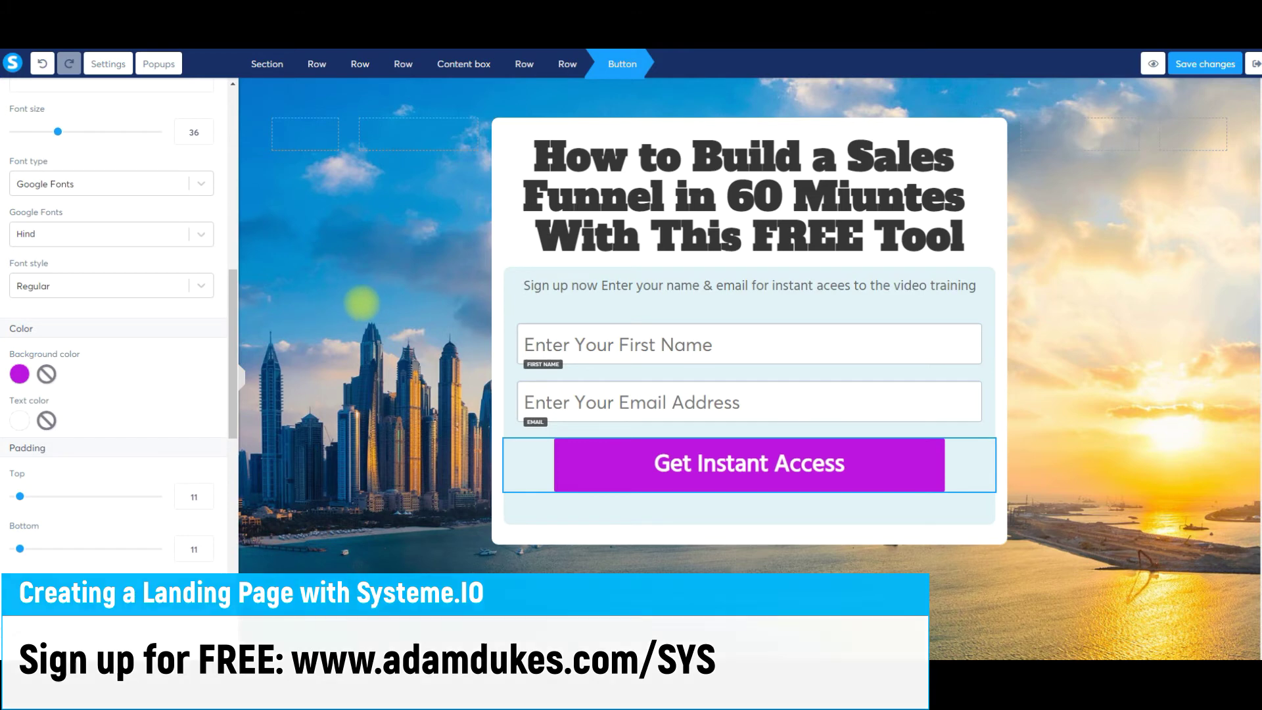
left_click(361, 301)
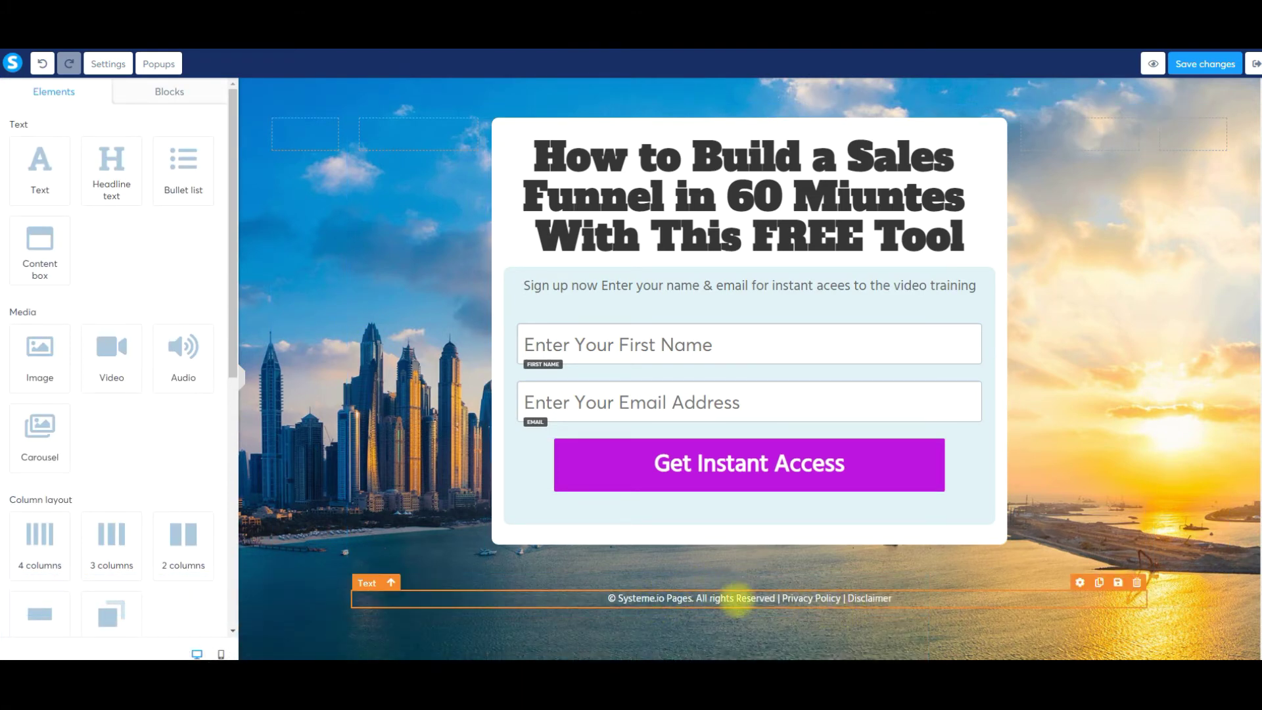
Open the link field for the footer's Disclaimer text and replace "Systeme.io Pages" in the copyright line with the owner's name
left_click(741, 598)
left_click_drag(784, 598, 834, 598)
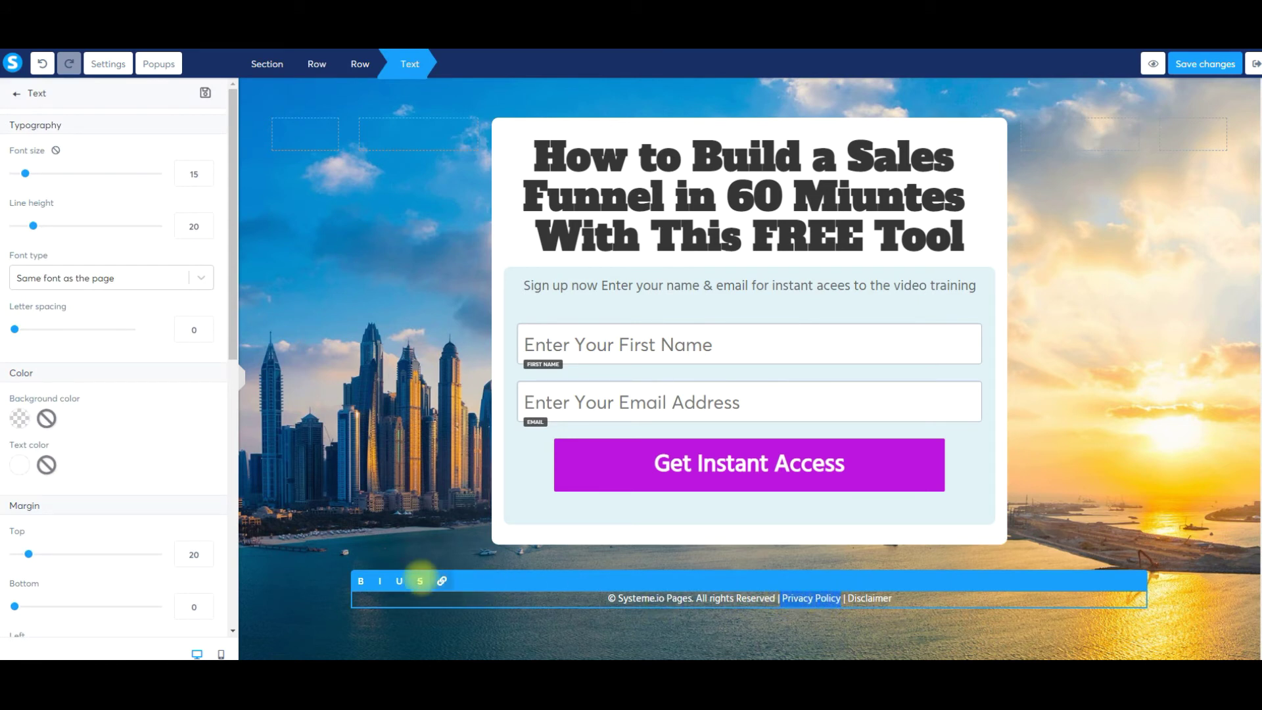
double_click(869, 598)
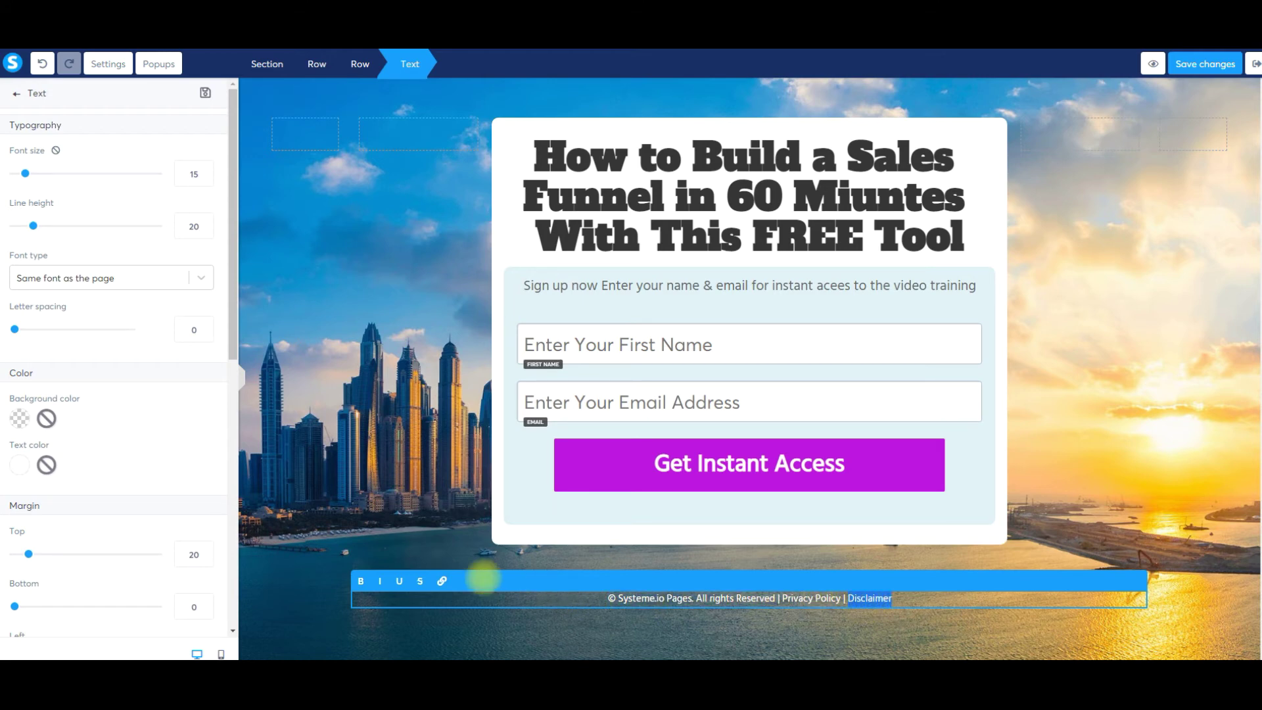
left_click(442, 581)
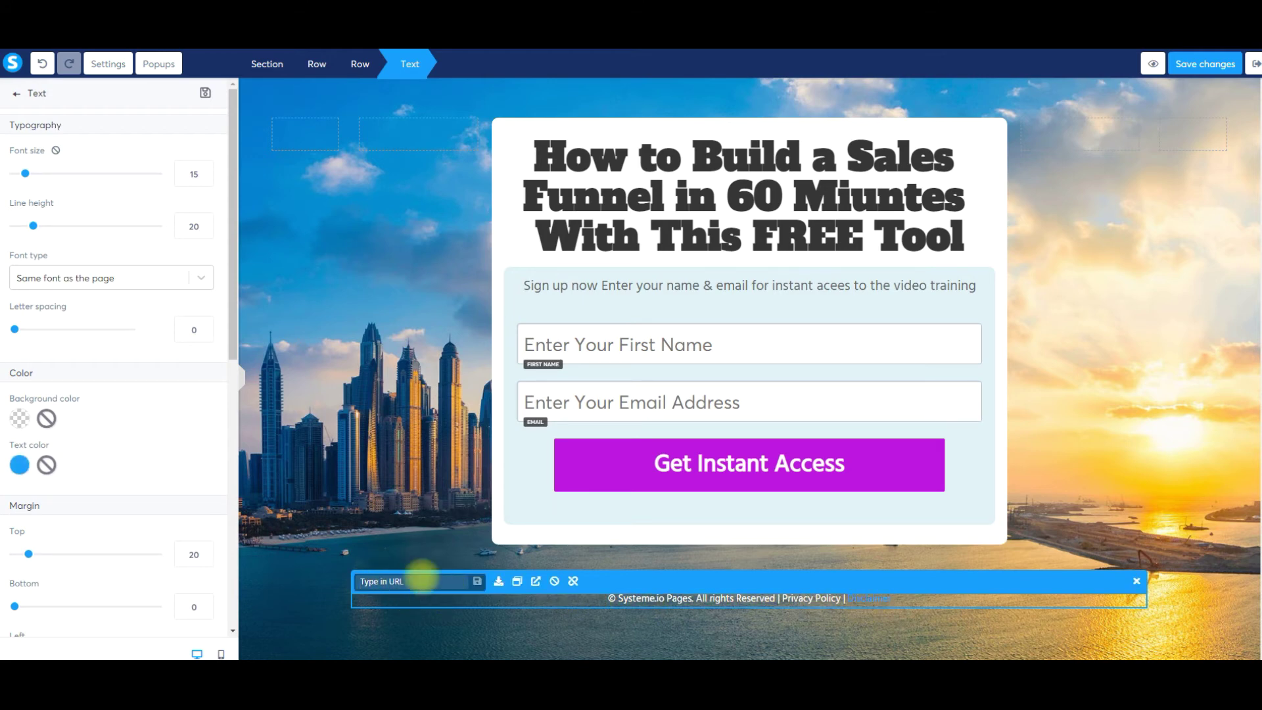
left_click(410, 503)
left_click(677, 598)
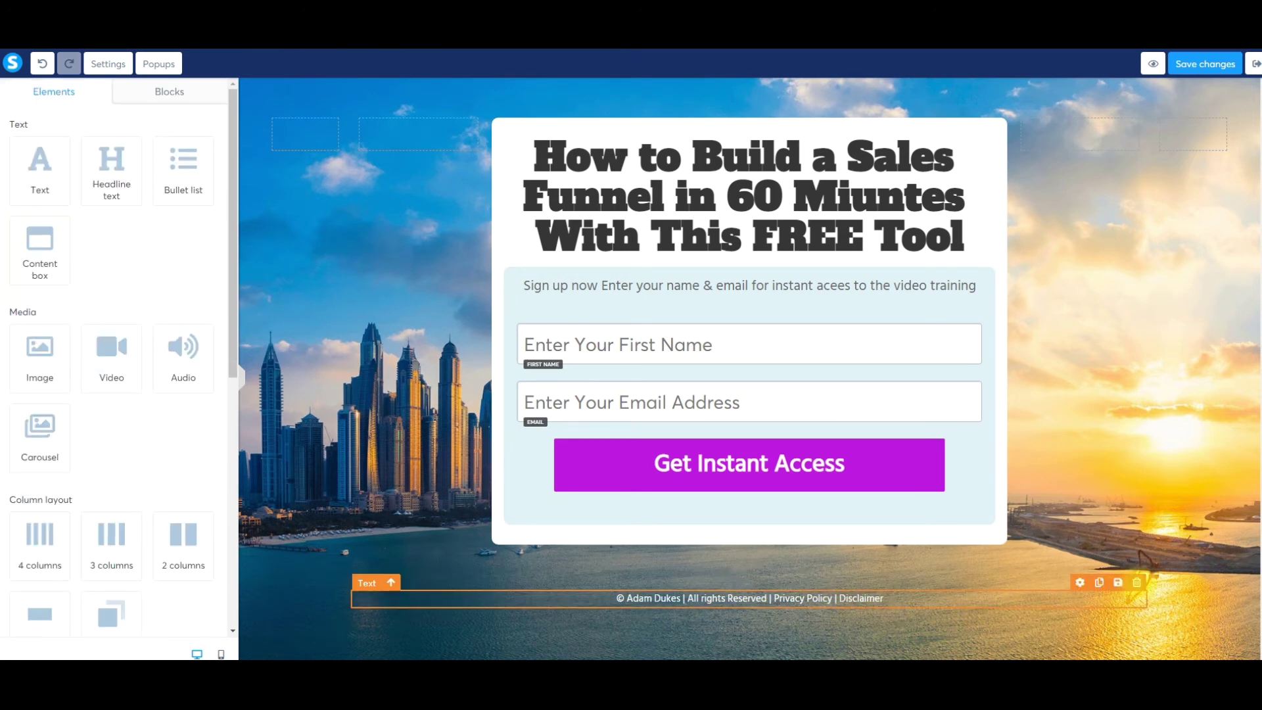
Delete the footer text element with the copyright, Privacy Policy and Disclaimer wording
left_click(1137, 582)
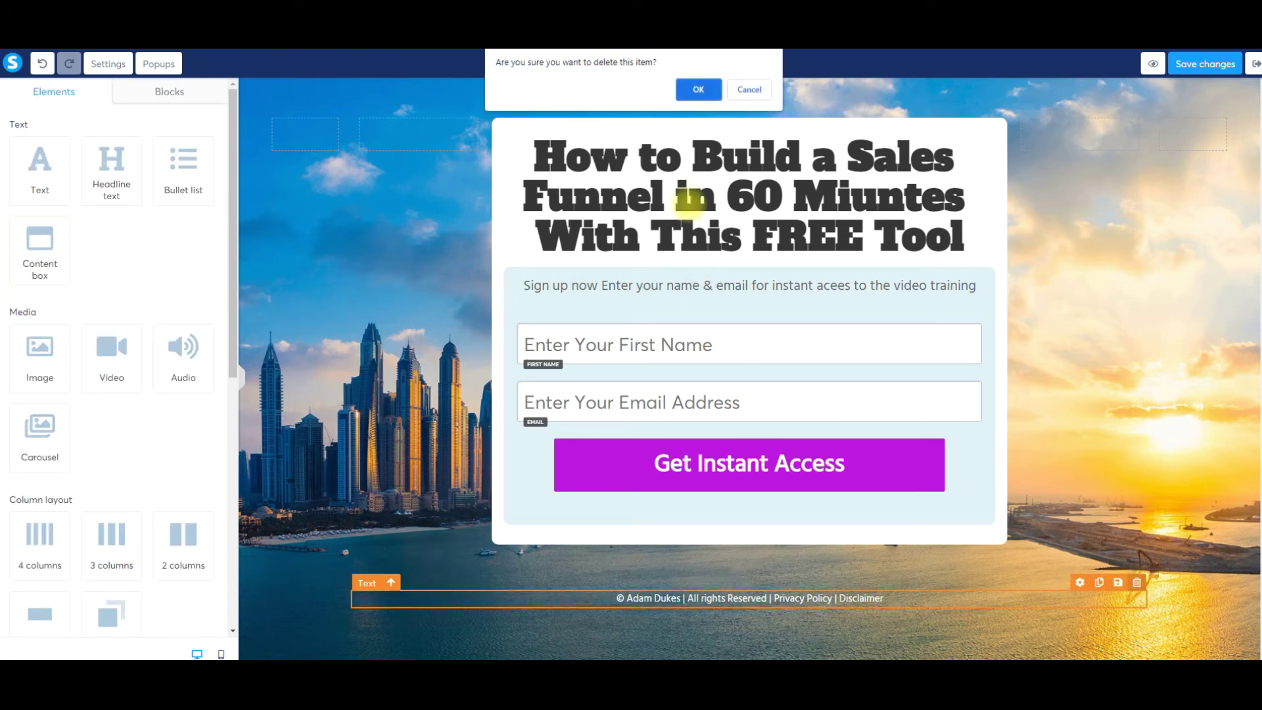
left_click(696, 88)
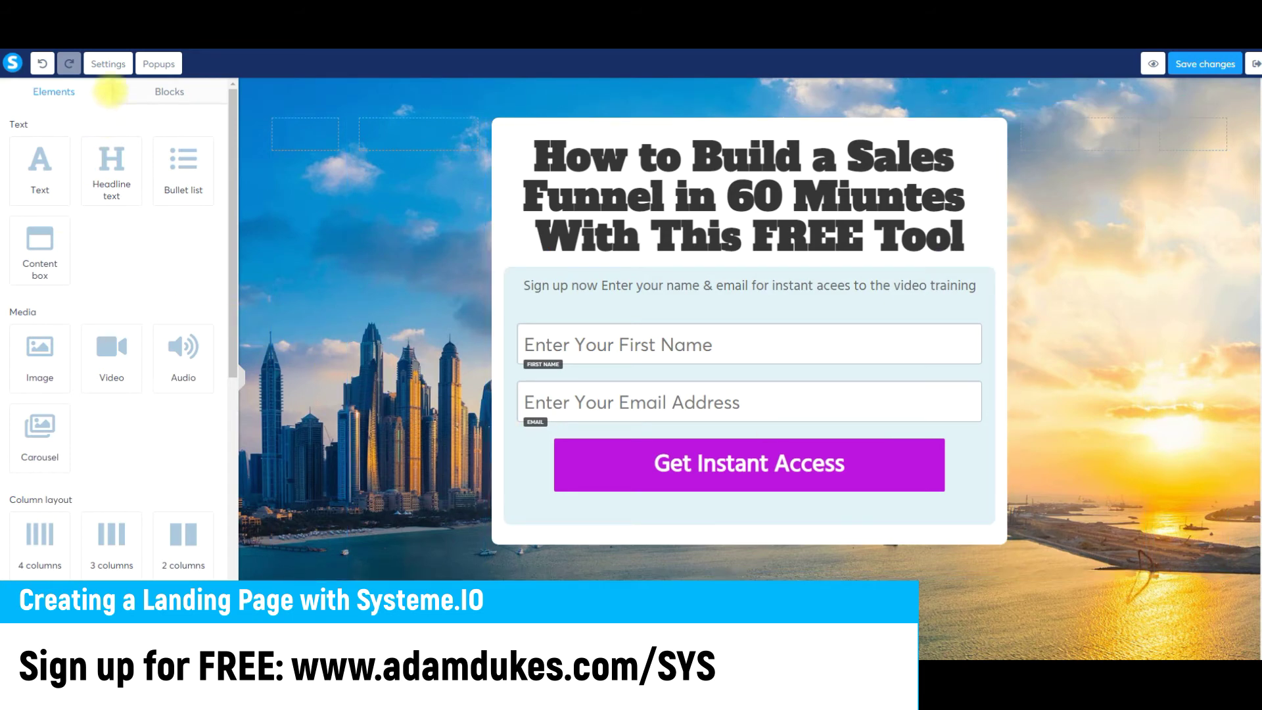
Replace the page's background image with a black-and-white WetlandsPhotos picture from the previously uploaded images
left_click(105, 63)
scroll(62, 293, "down", 7)
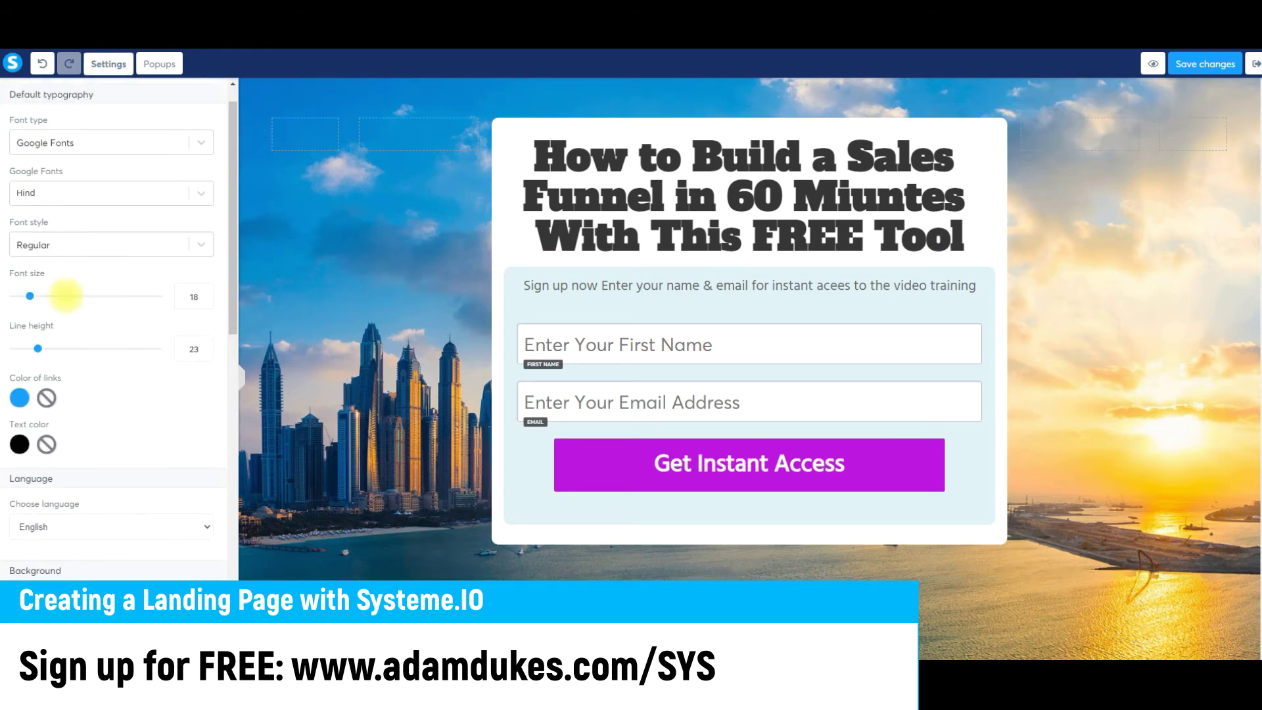
scroll(26, 270, "up", 4)
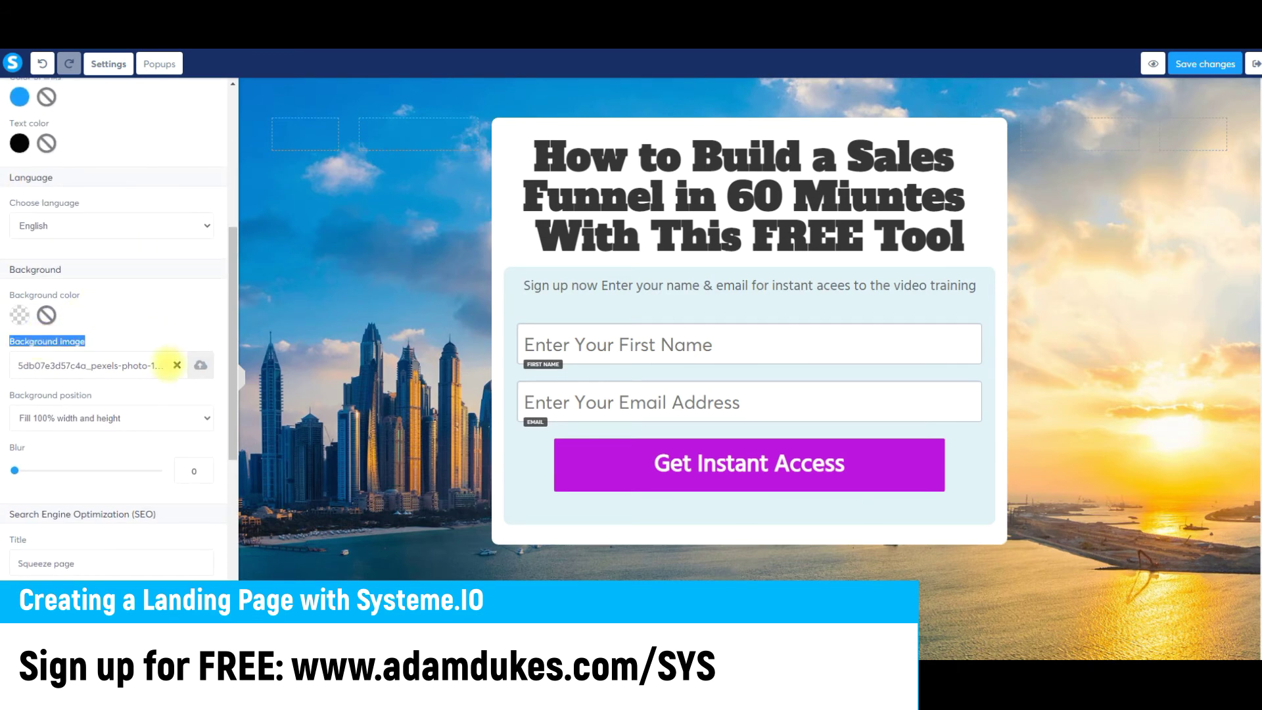
left_click(177, 366)
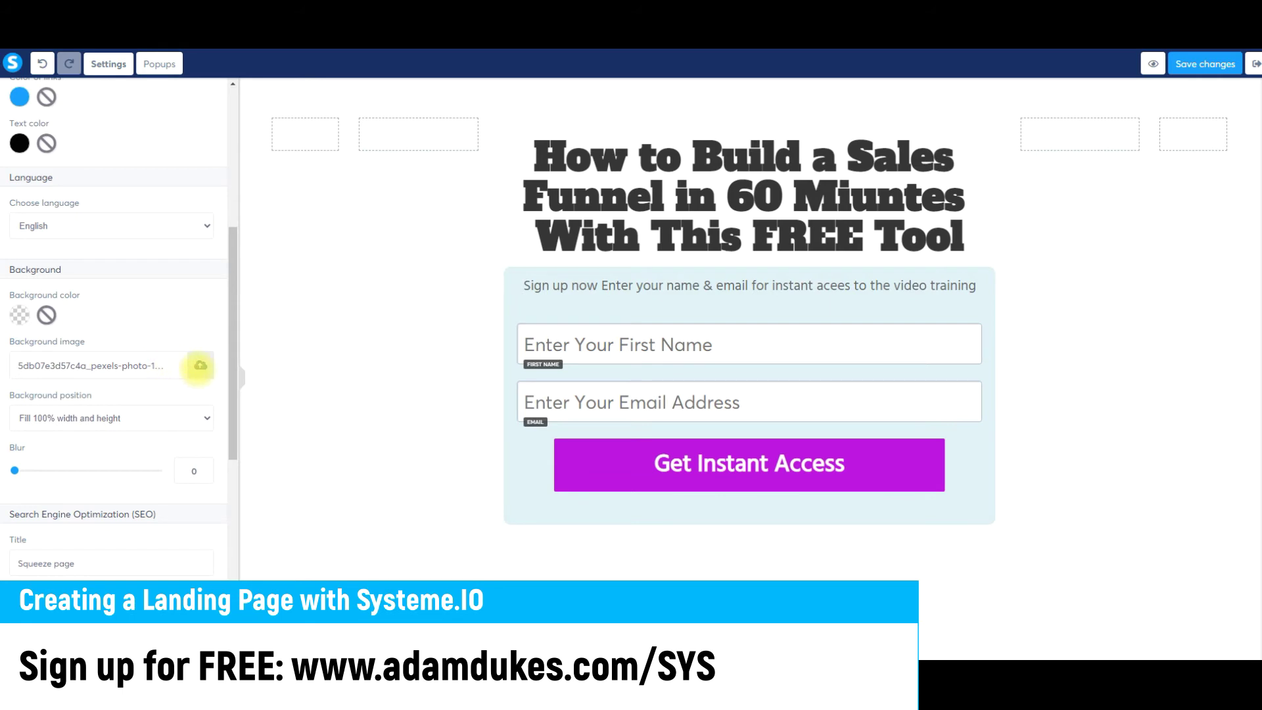
left_click(200, 366)
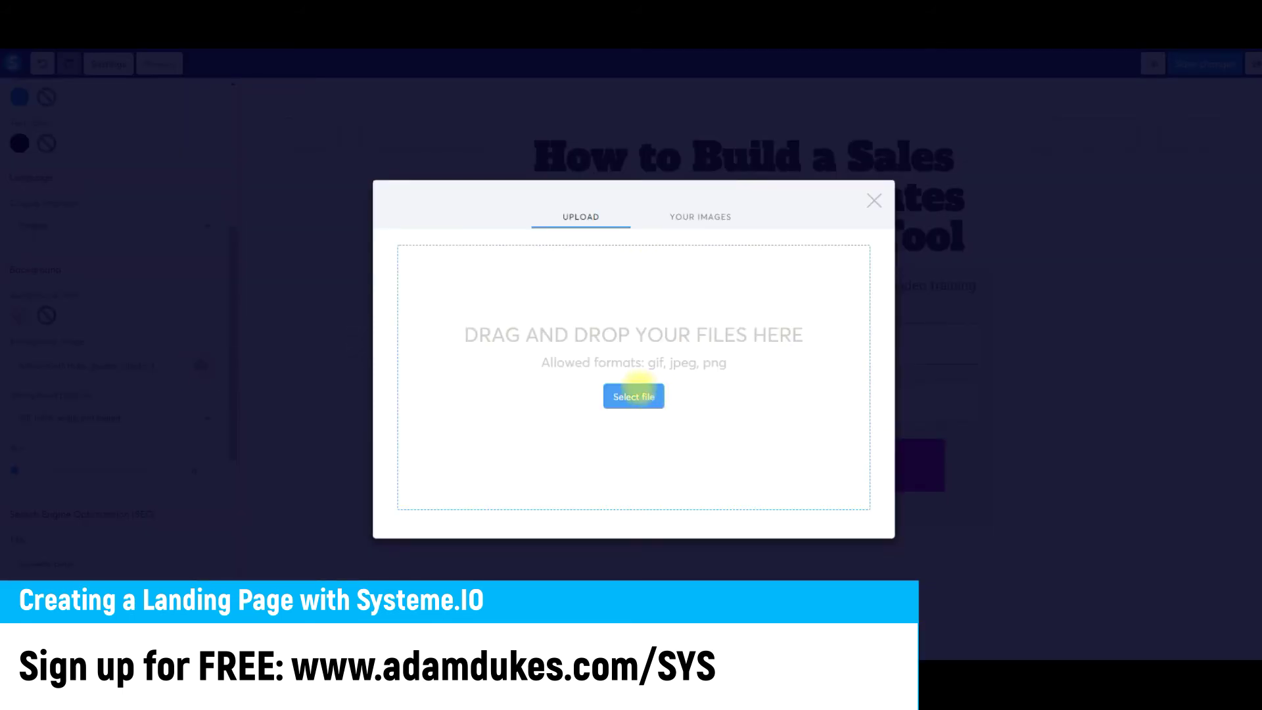
left_click(698, 217)
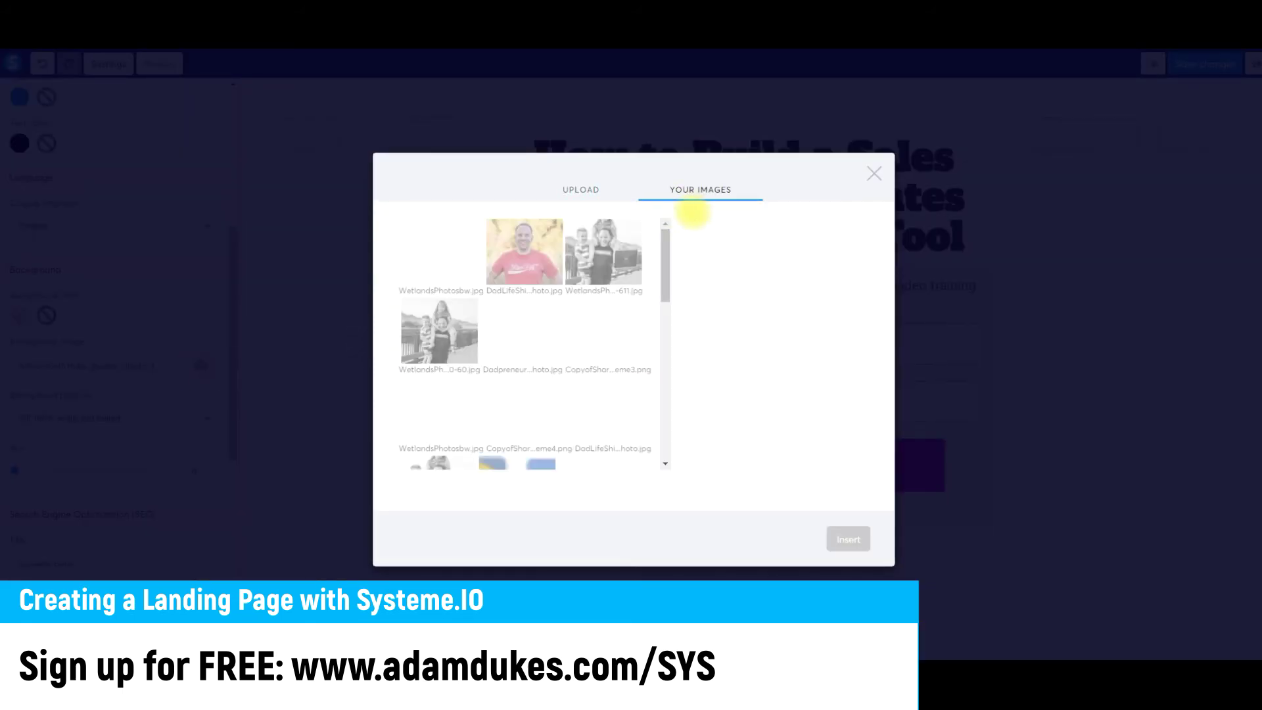
left_click_drag(664, 260, 673, 281)
left_click(453, 247)
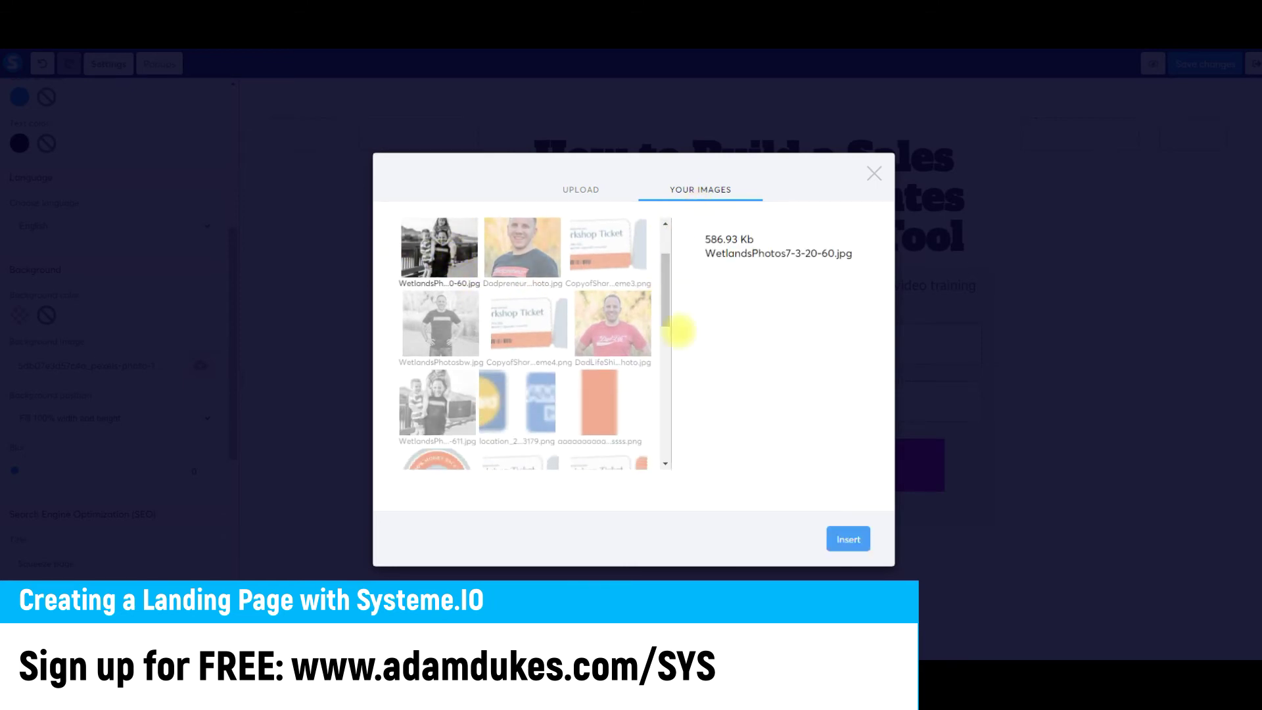
left_click(849, 539)
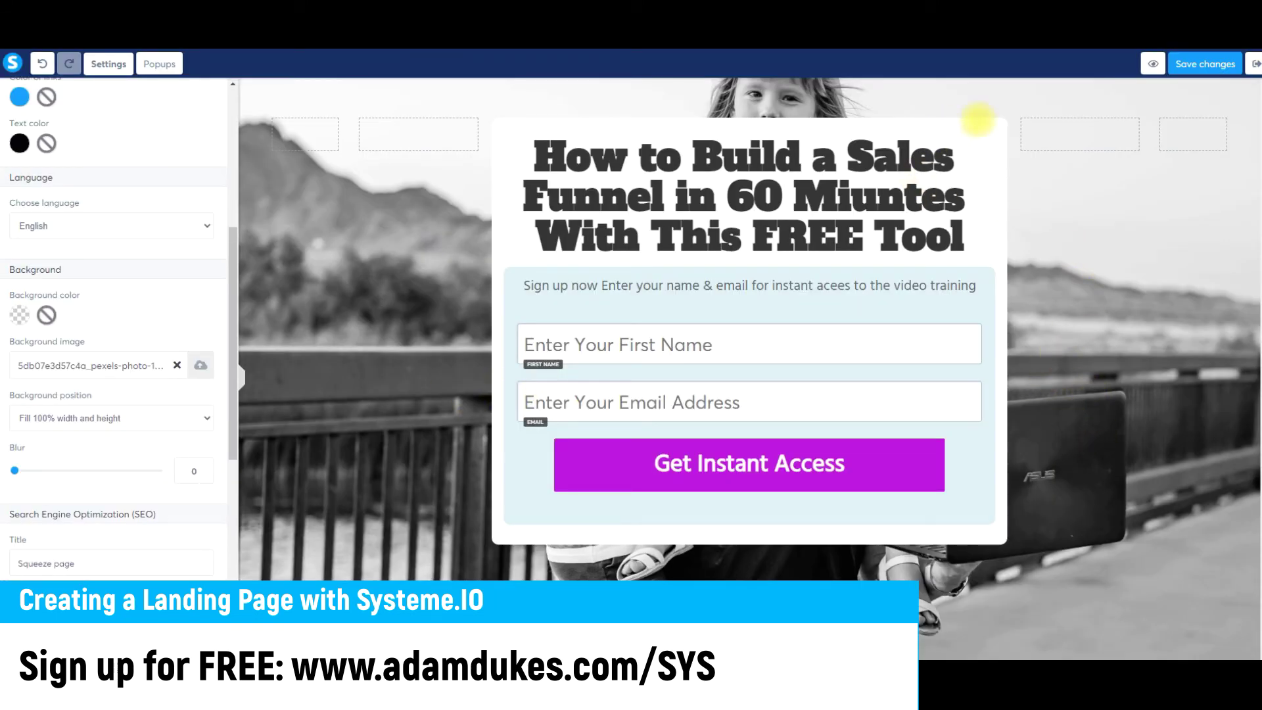
Give the white content box around the headline and form a Solid border style
left_click(977, 119)
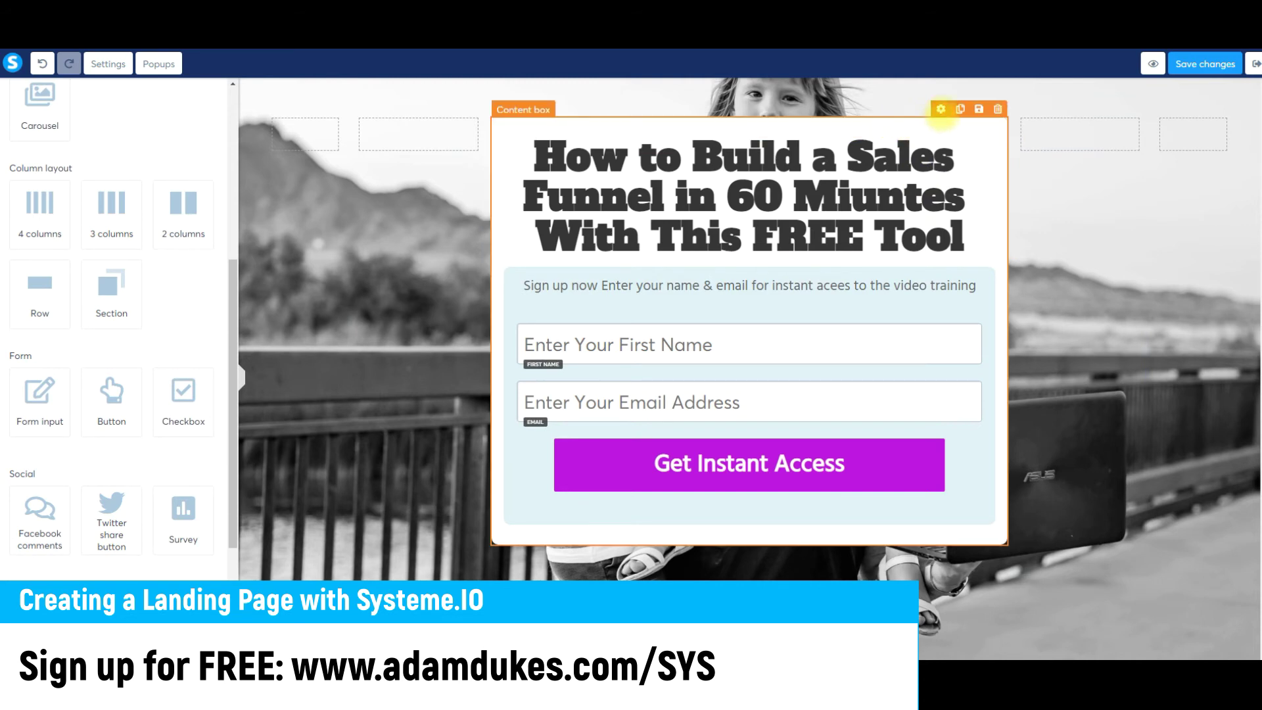
left_click(942, 109)
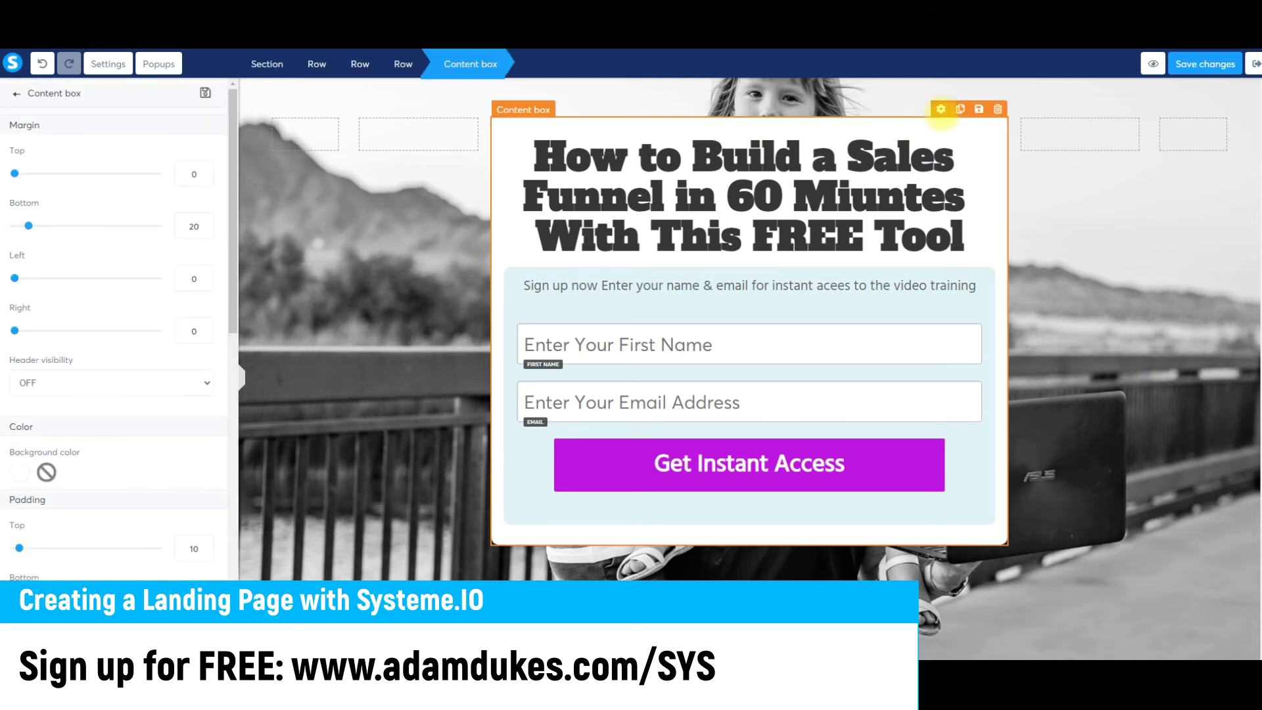
scroll(113, 320, "down", 3)
scroll(113, 320, "down", 3)
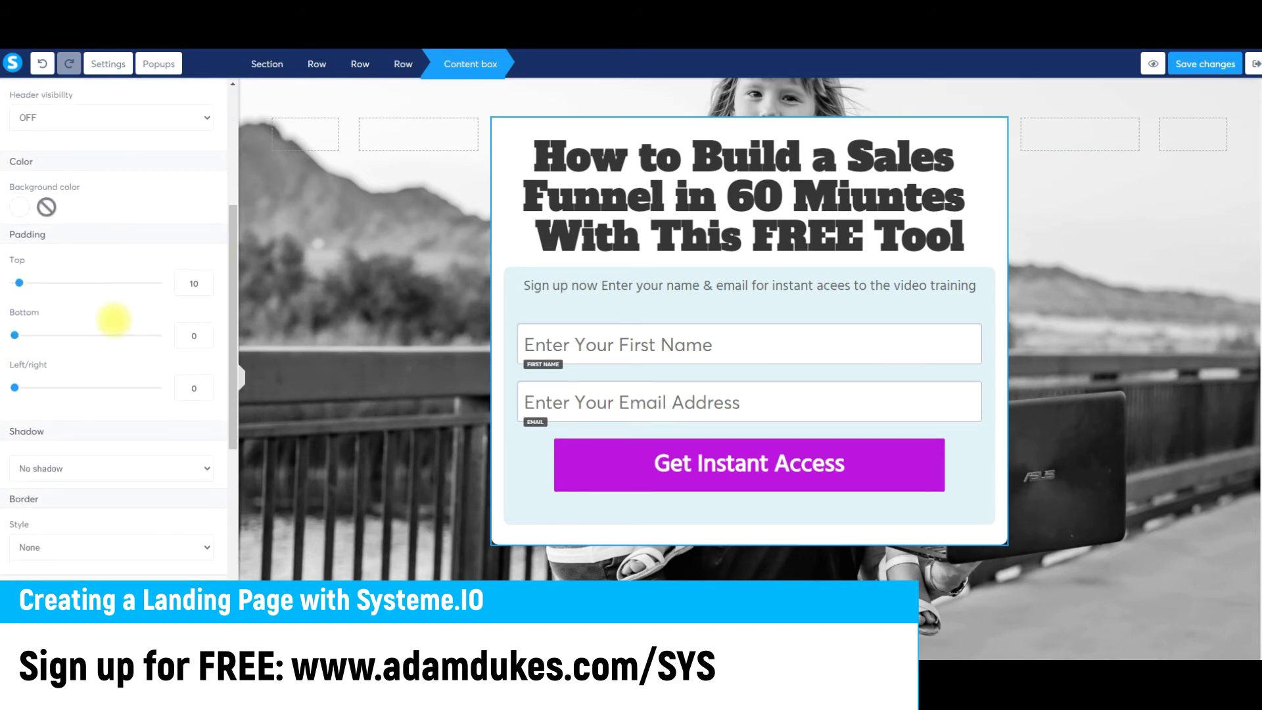
left_click(72, 410)
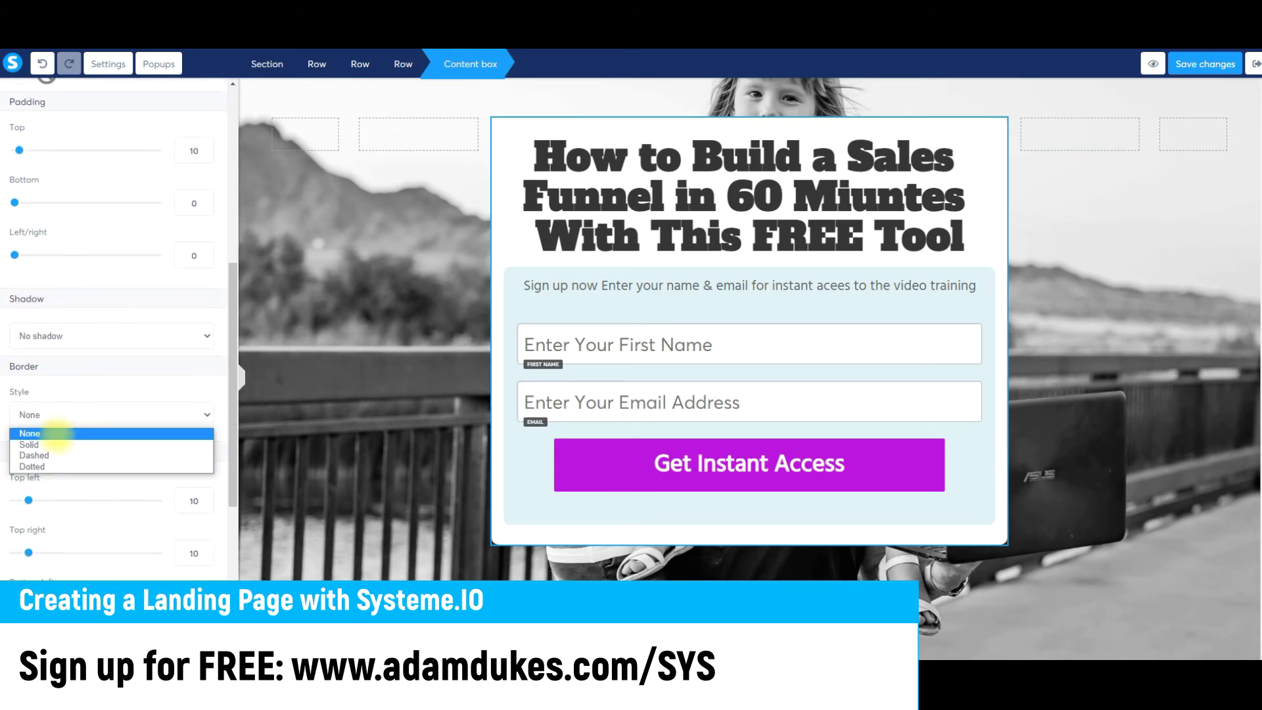
left_click(30, 442)
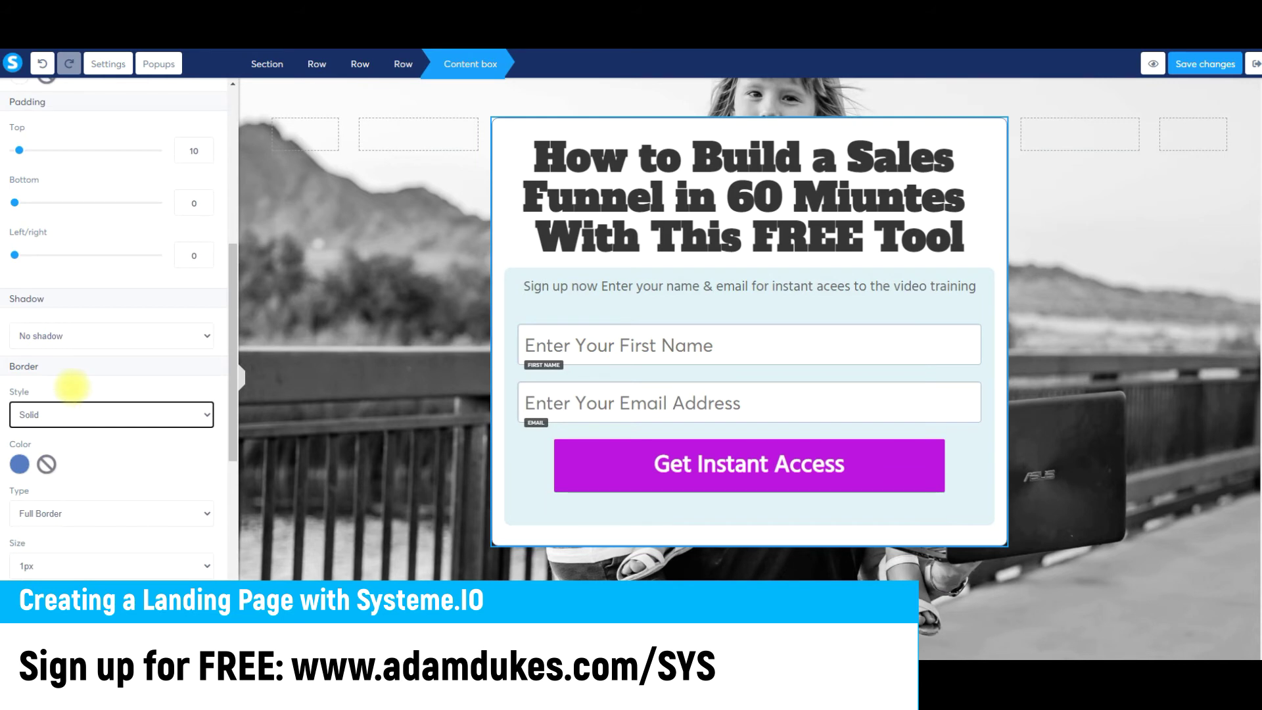
Set the content box's border colour to black and its size to 2px
scroll(46, 391, "down", 1)
left_click(20, 398)
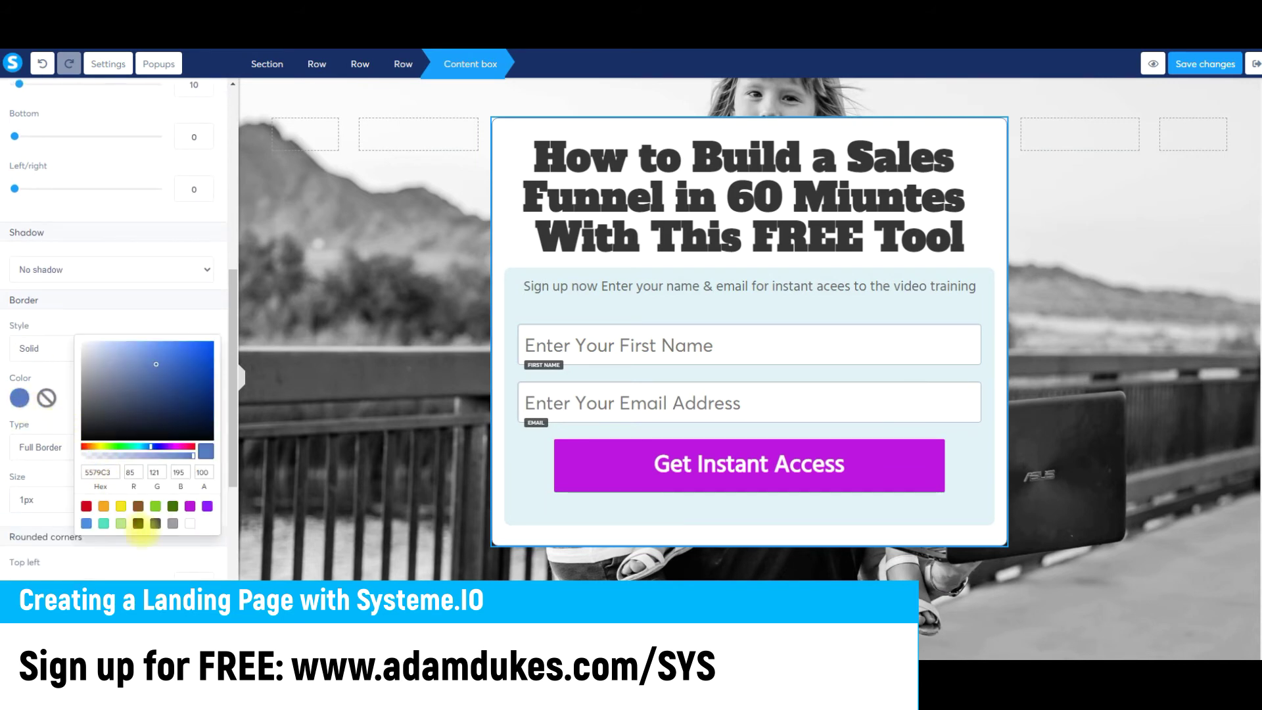
left_click(138, 523)
left_click(62, 327)
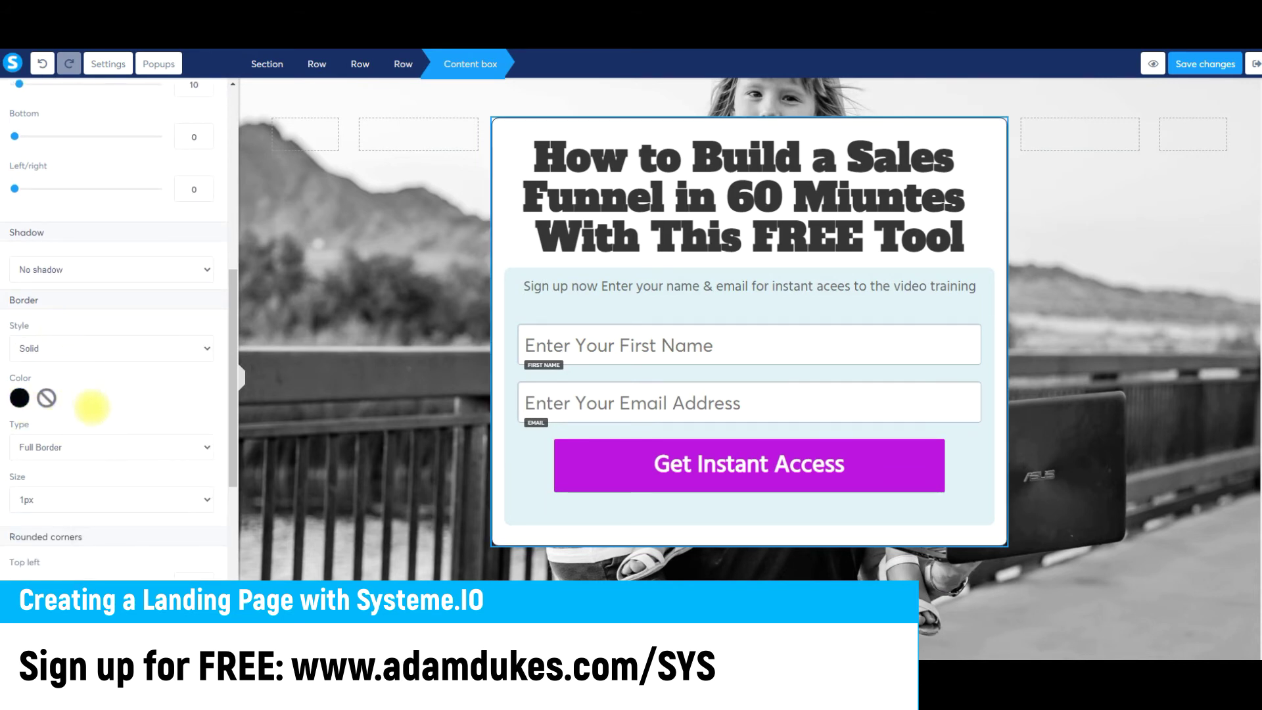
scroll(82, 414, "down", 1)
left_click(71, 431)
left_click(36, 456)
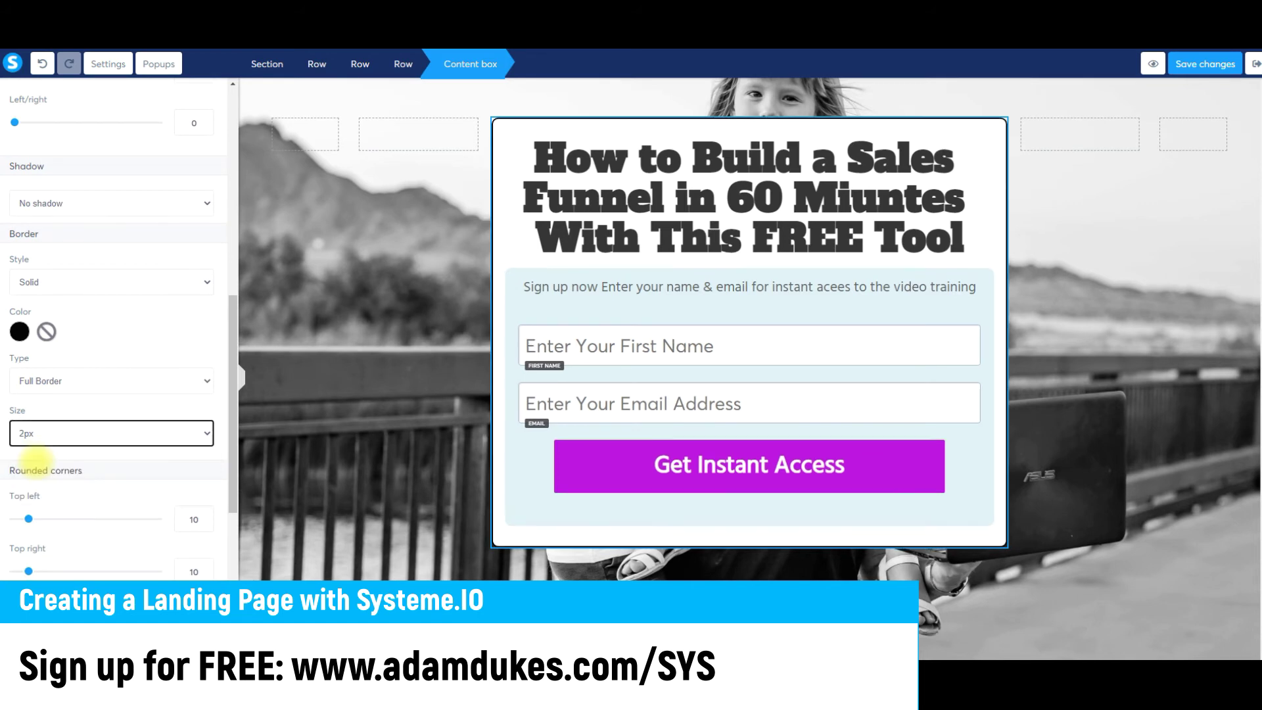
left_click(1039, 295)
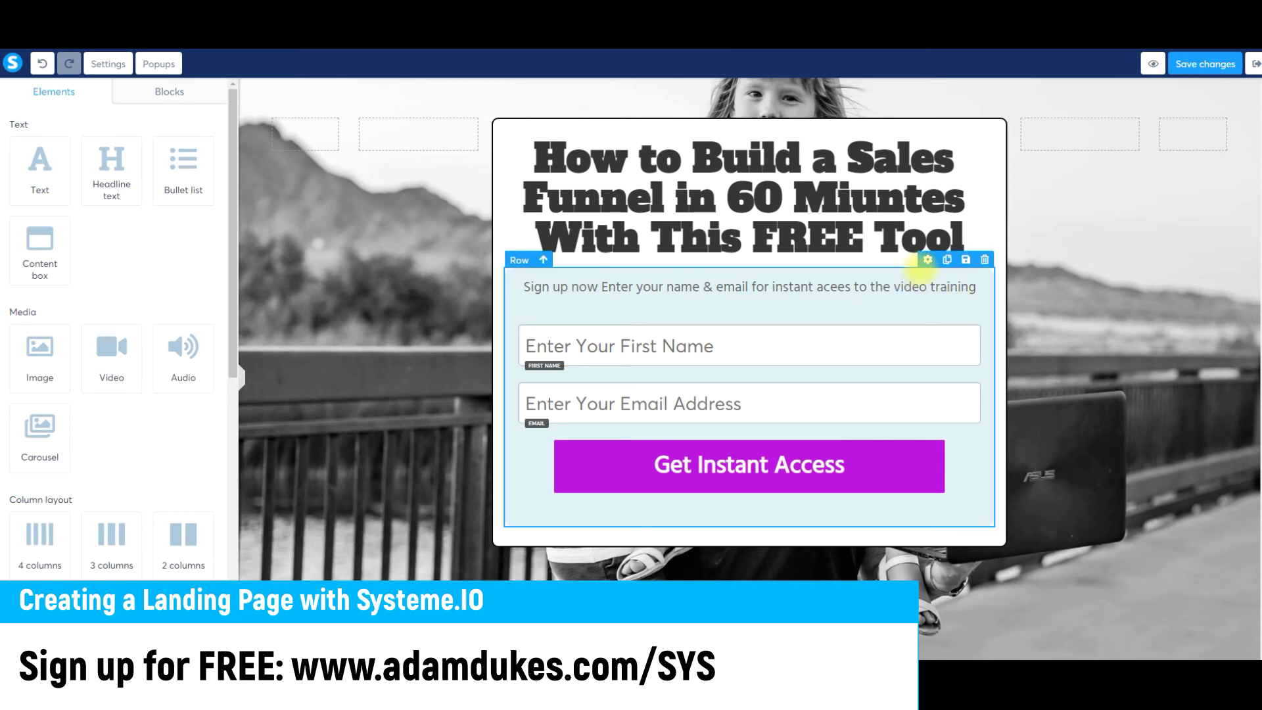
Set the background colour of the light blue row holding the sign-up form to white (FFFFFF)
left_click(927, 260)
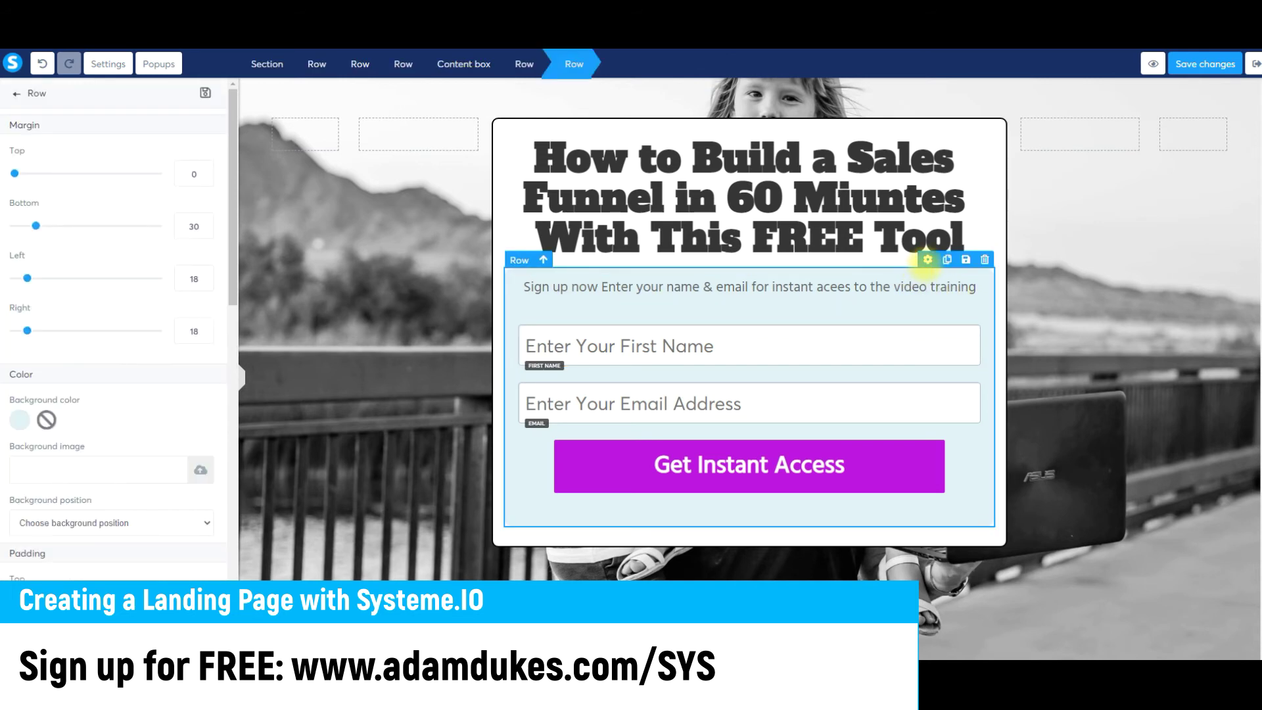
left_click(19, 420)
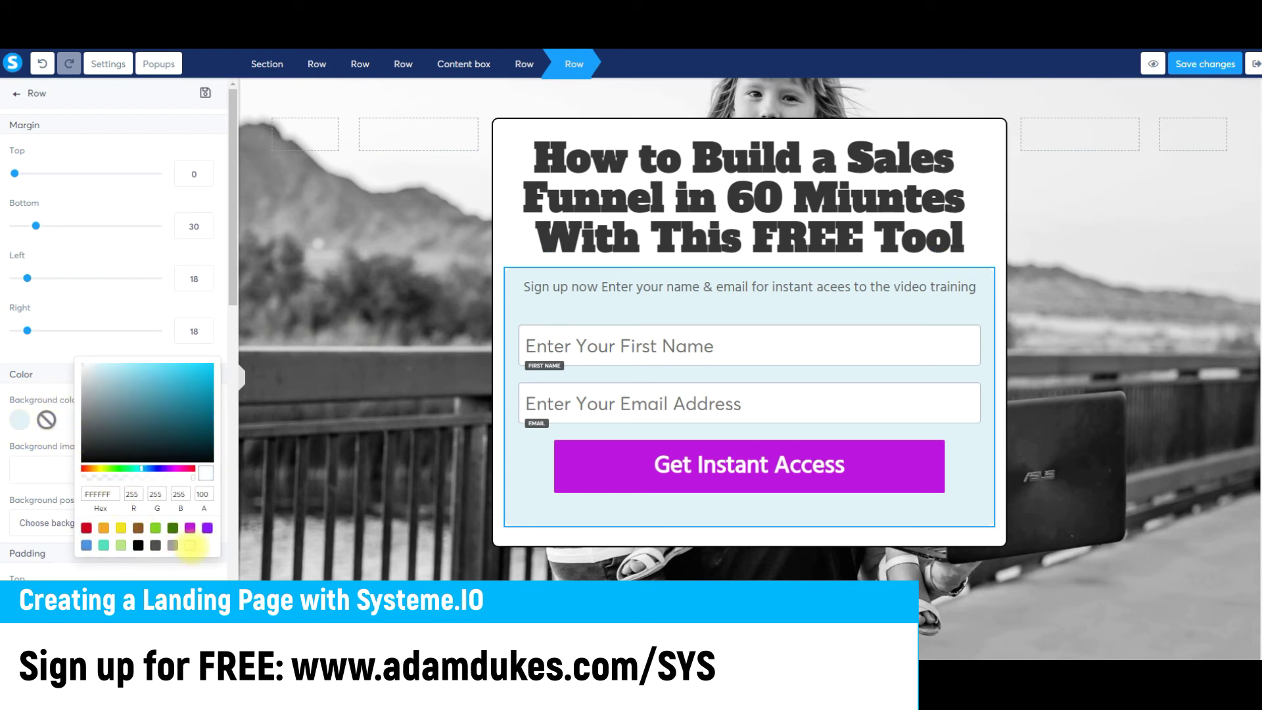
left_click(190, 545)
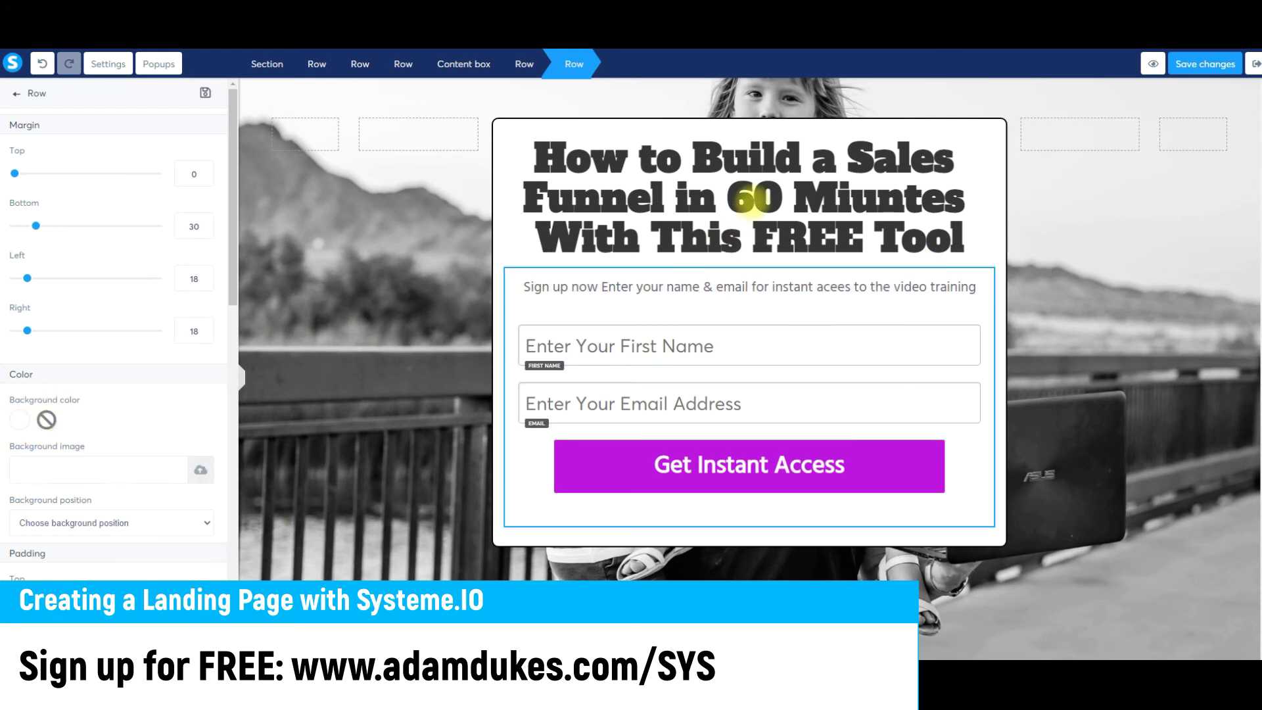
left_click(751, 197)
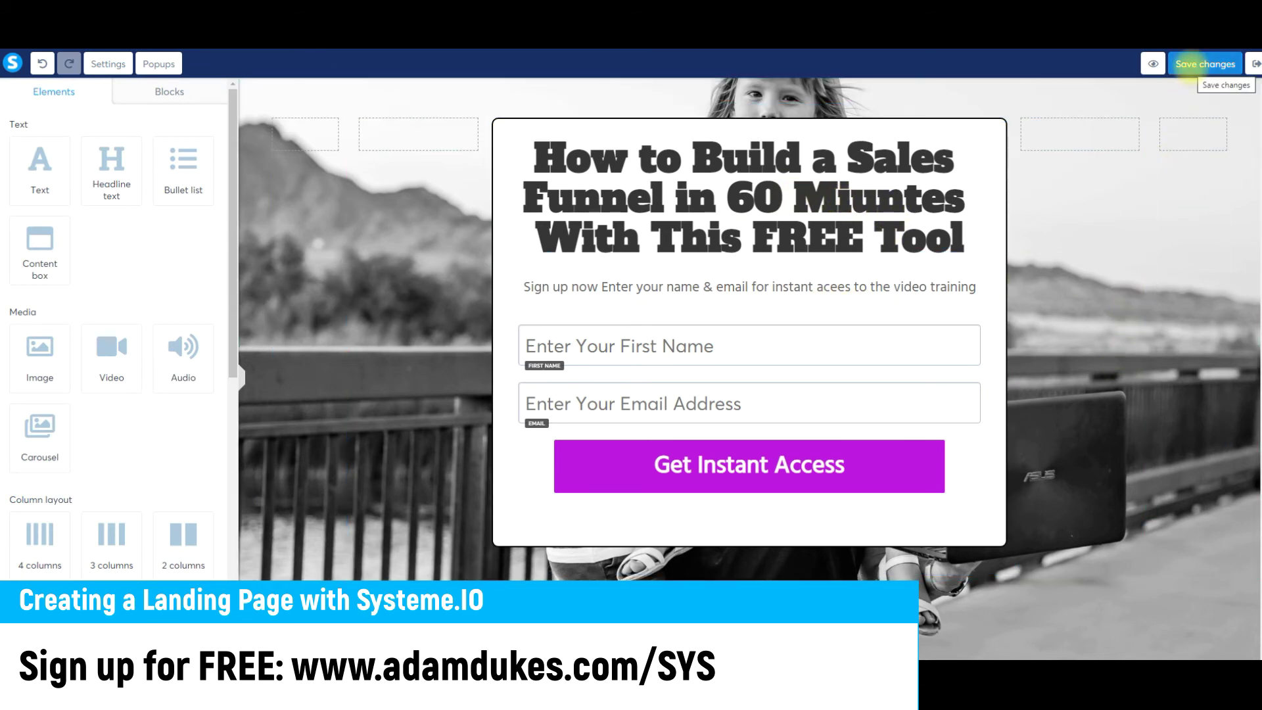
Save the page changes and open the page preview
left_click(1191, 64)
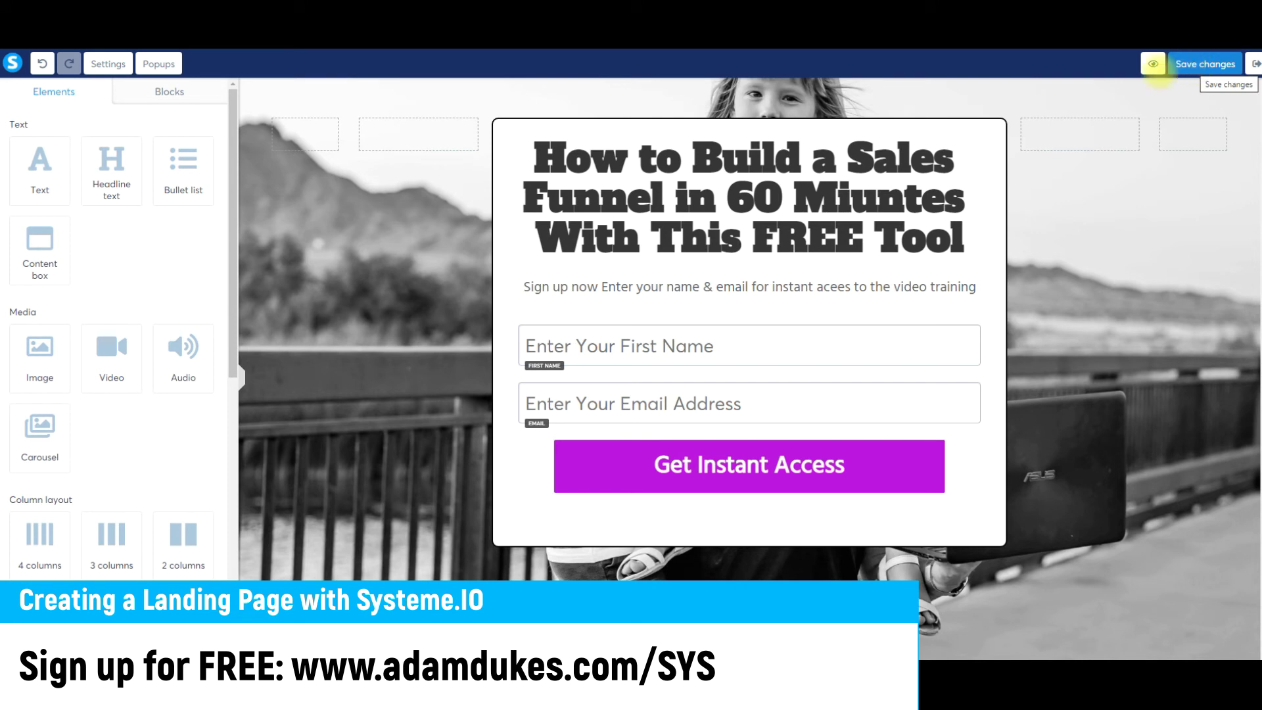
left_click(1153, 64)
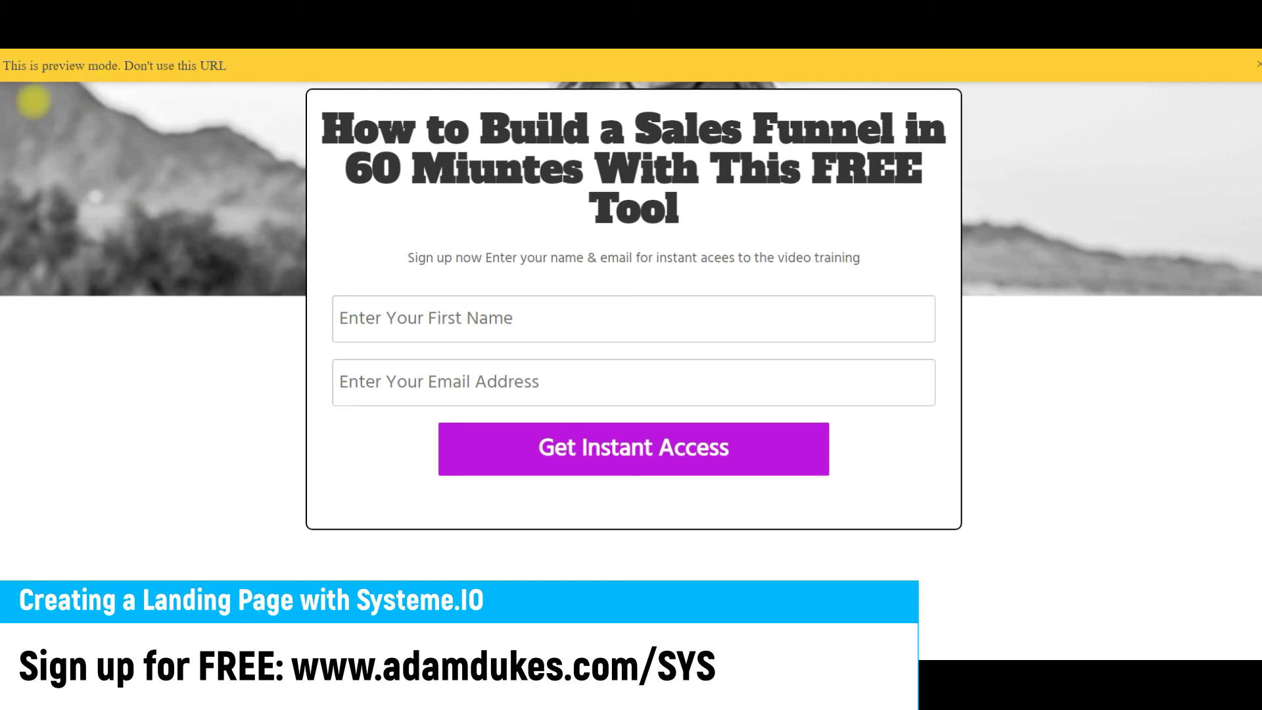
Dismiss the preview mode notice above the landing page and return to the page editor
left_click_drag(30, 66, 135, 65)
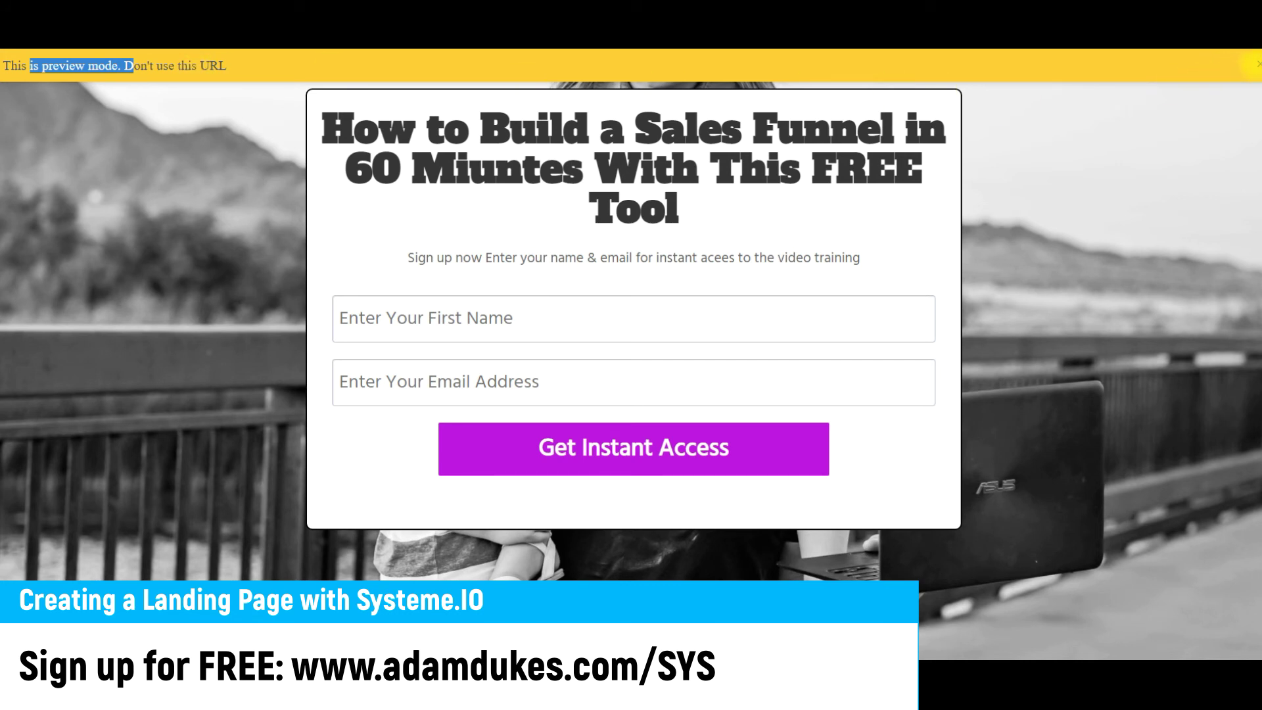
left_click(1254, 65)
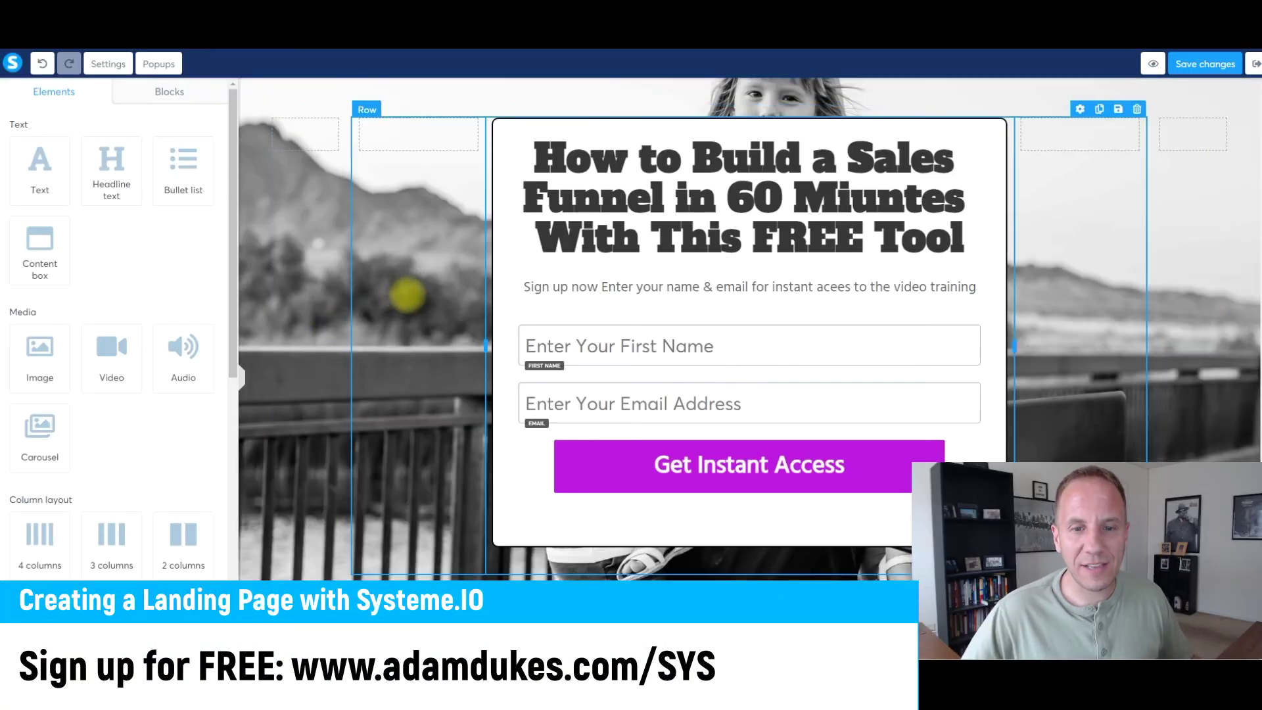
Open the Get Instant Access button's settings and set its click action to Send form
left_click(921, 464)
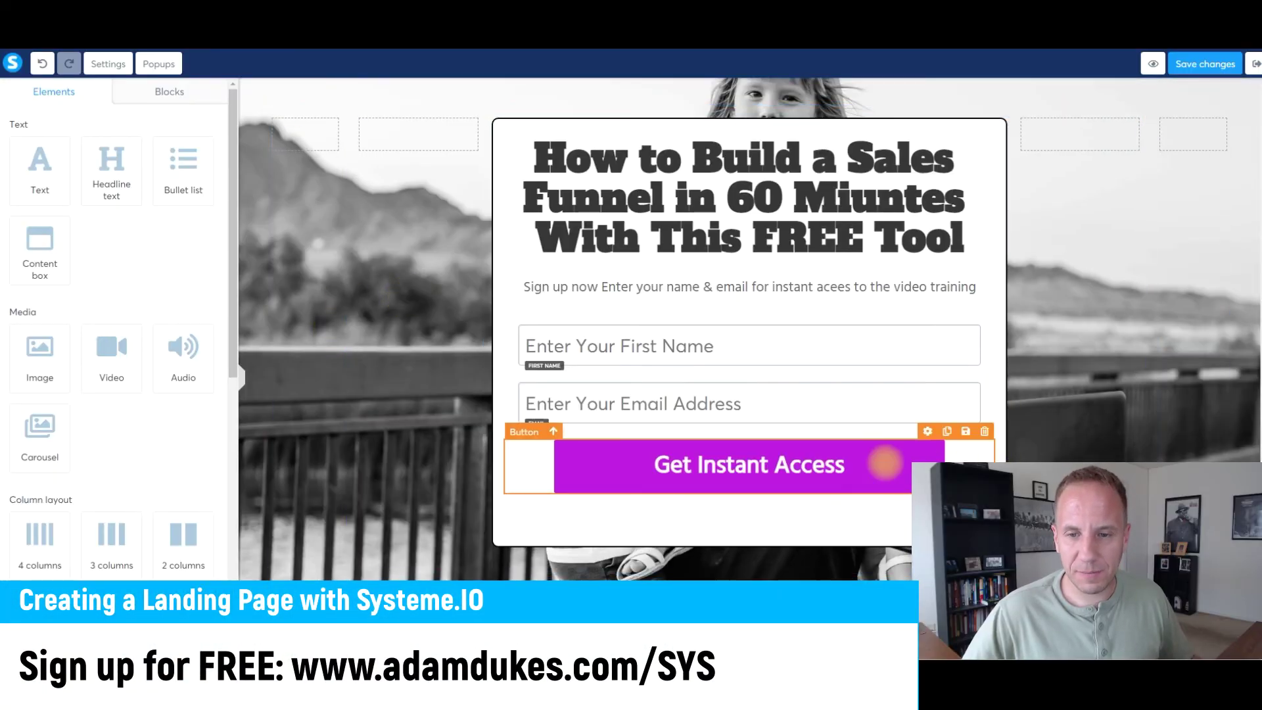
left_click(841, 458)
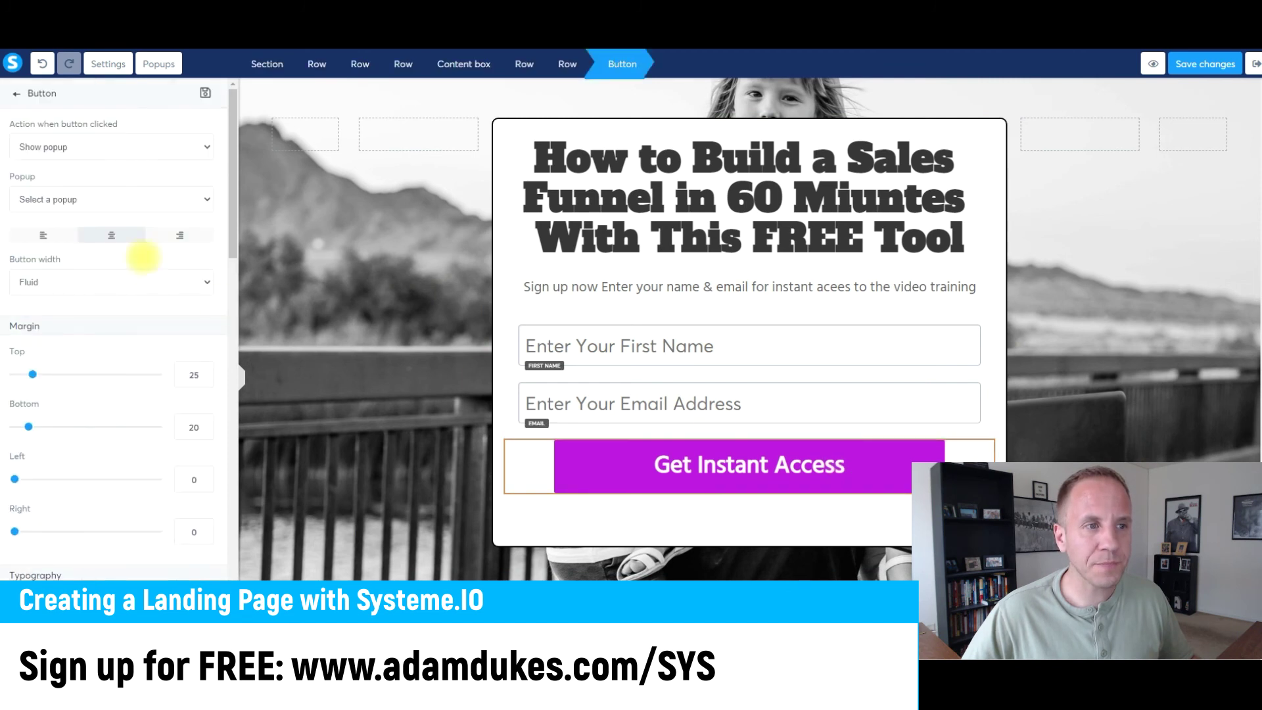
left_click(127, 147)
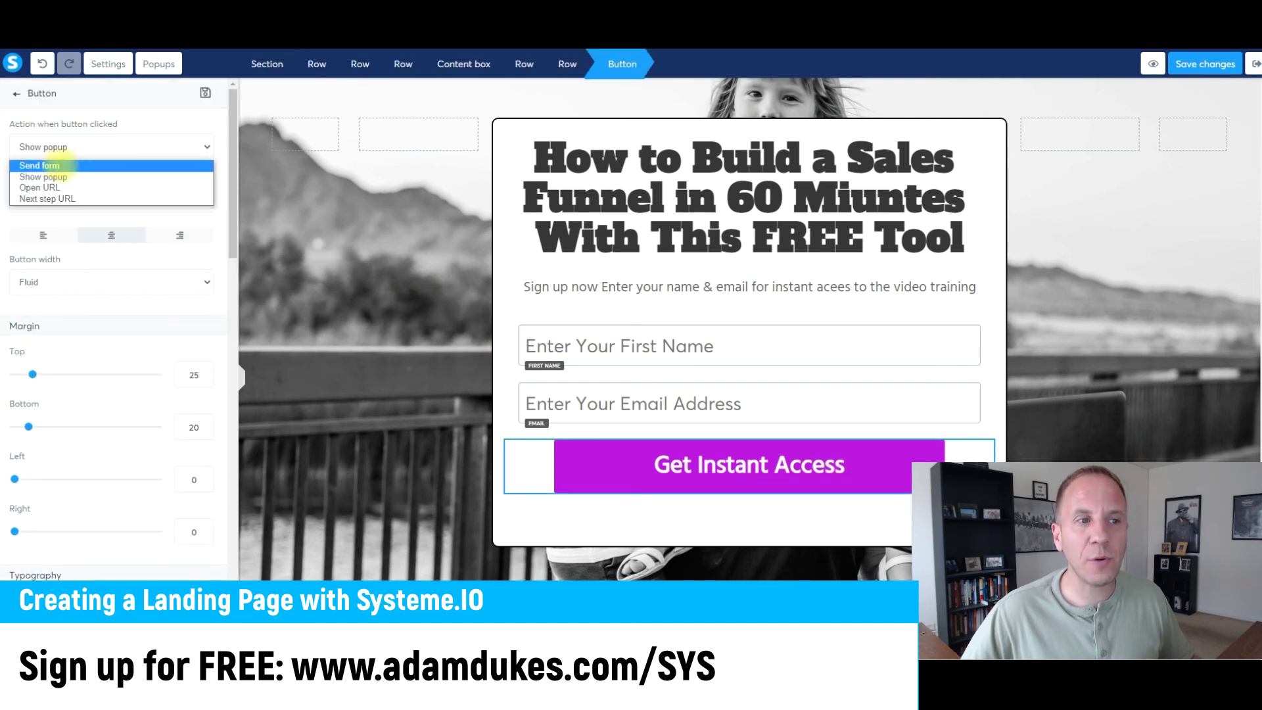
left_click(58, 165)
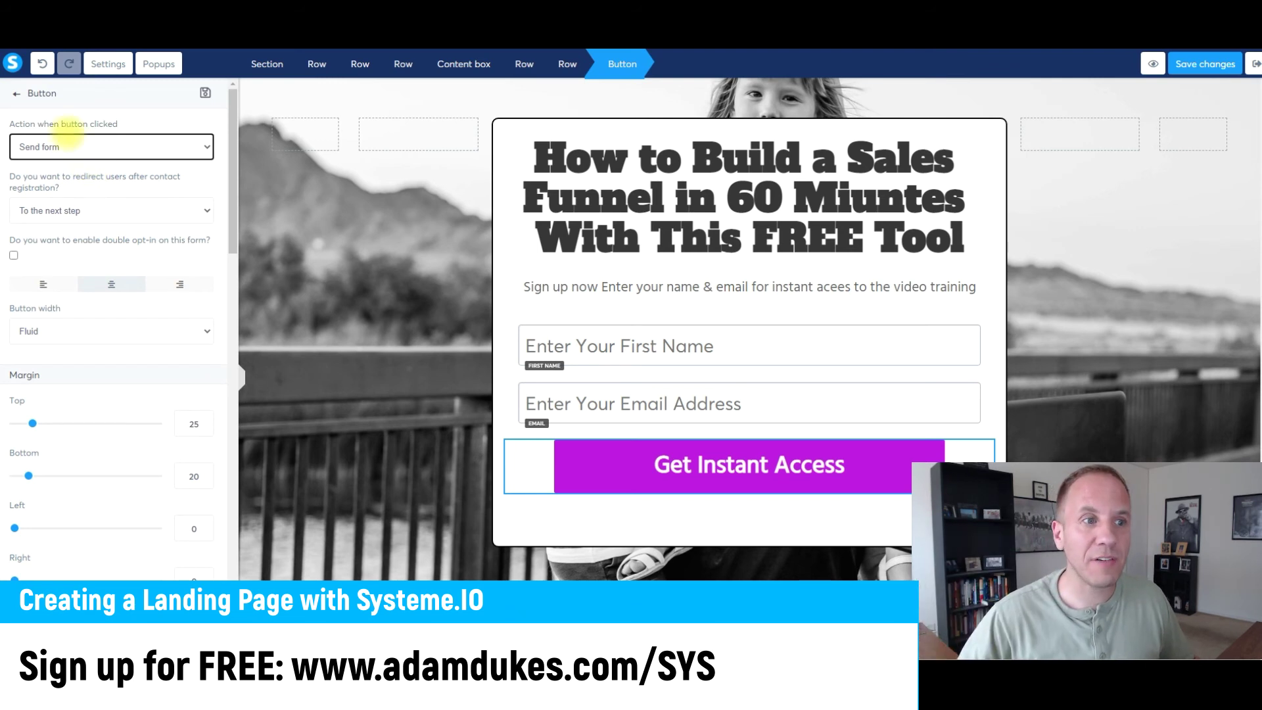
Switch the Get Instant Access button's click action to Show popup
left_click(71, 148)
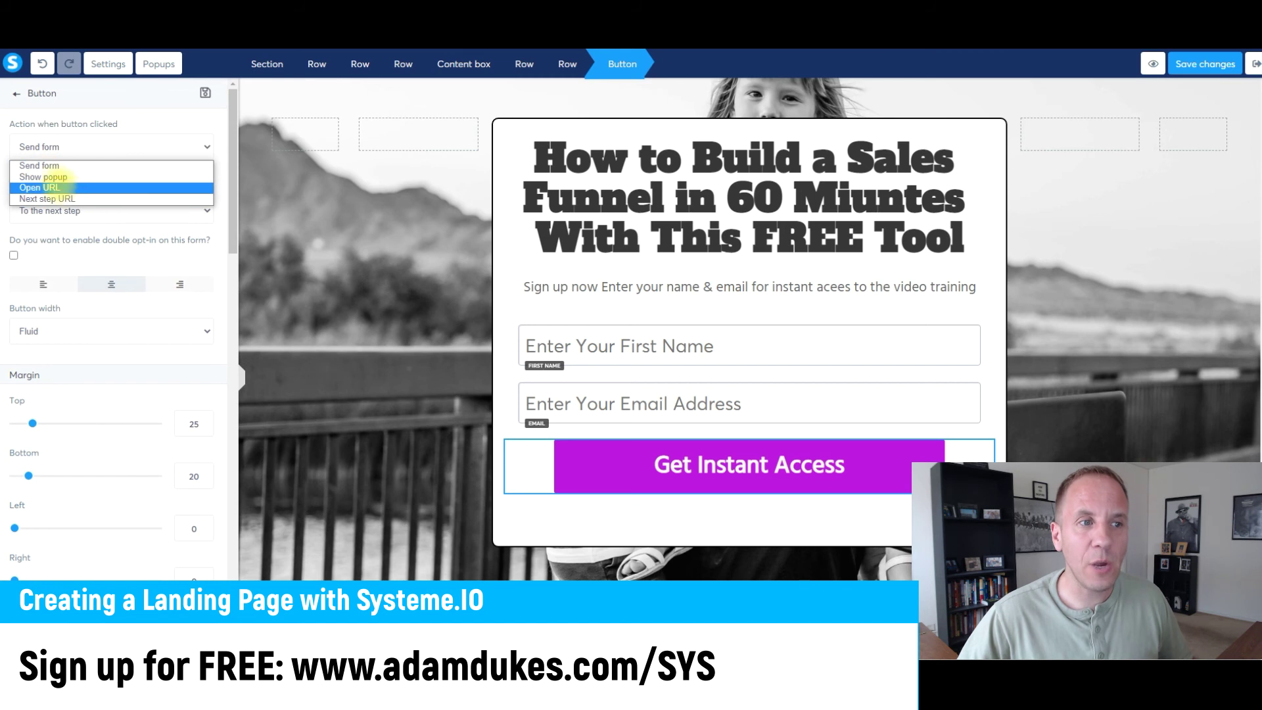
left_click(66, 176)
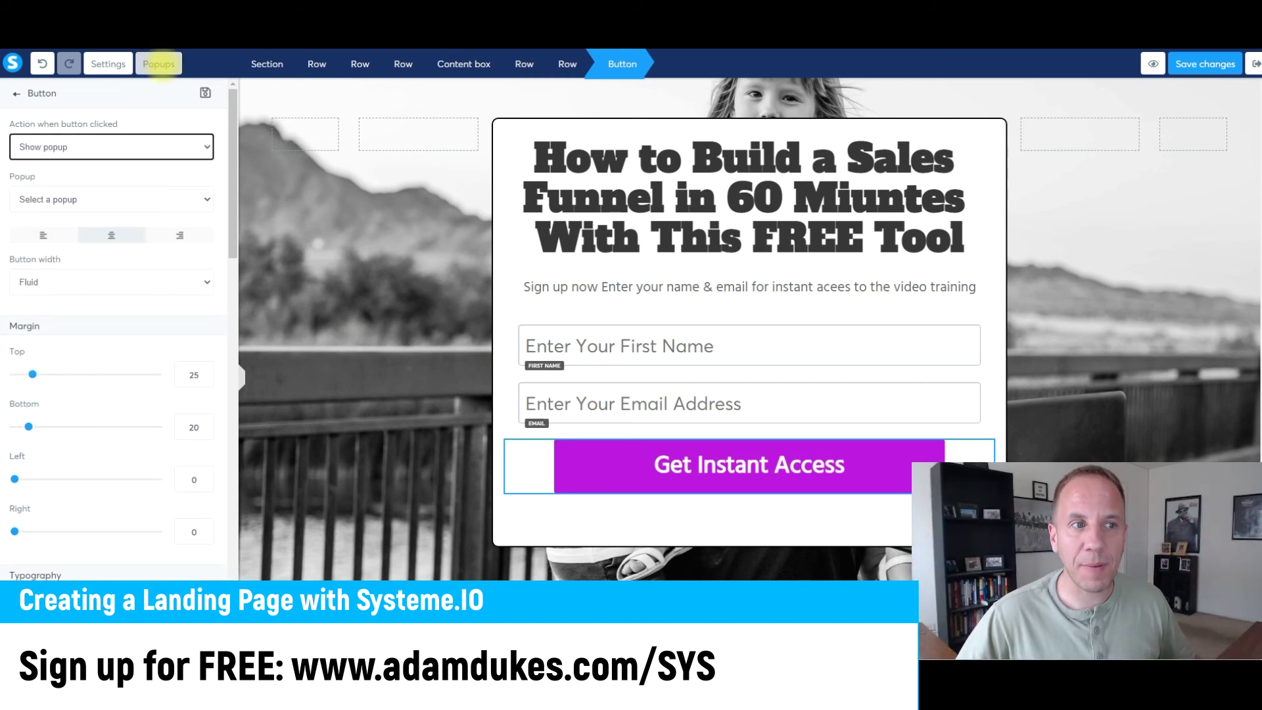
left_click(109, 147)
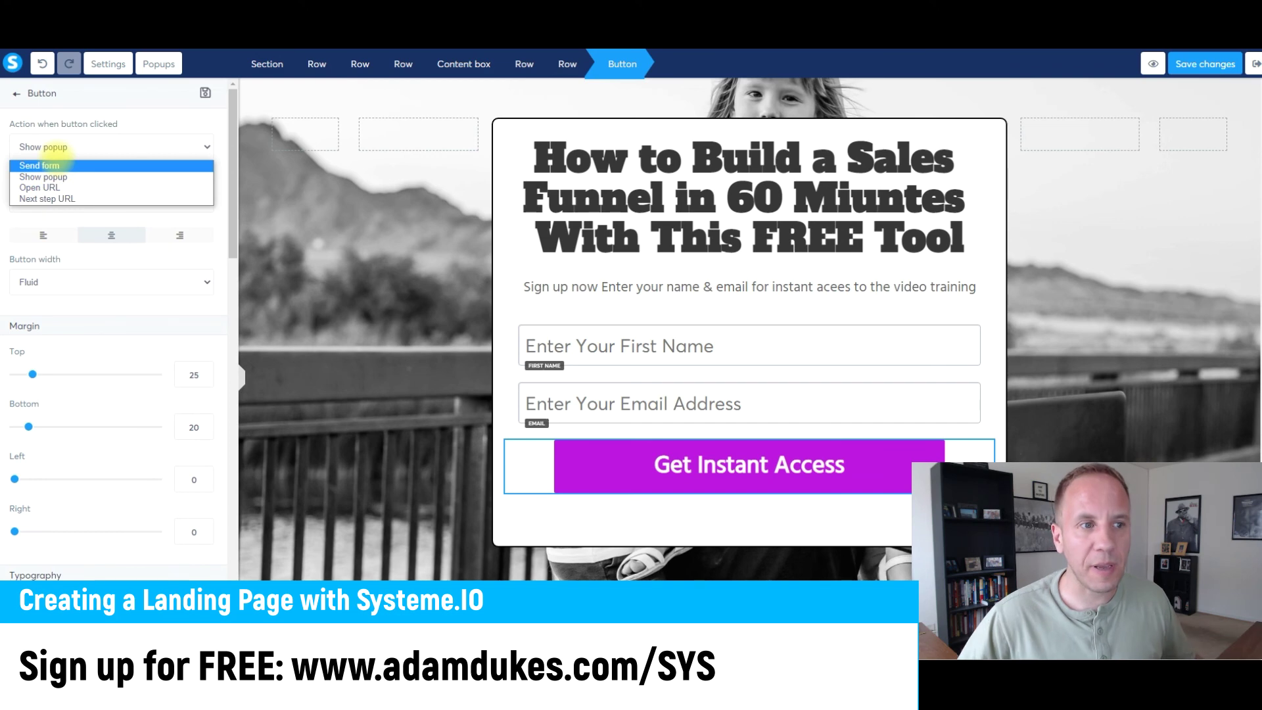
left_click(43, 176)
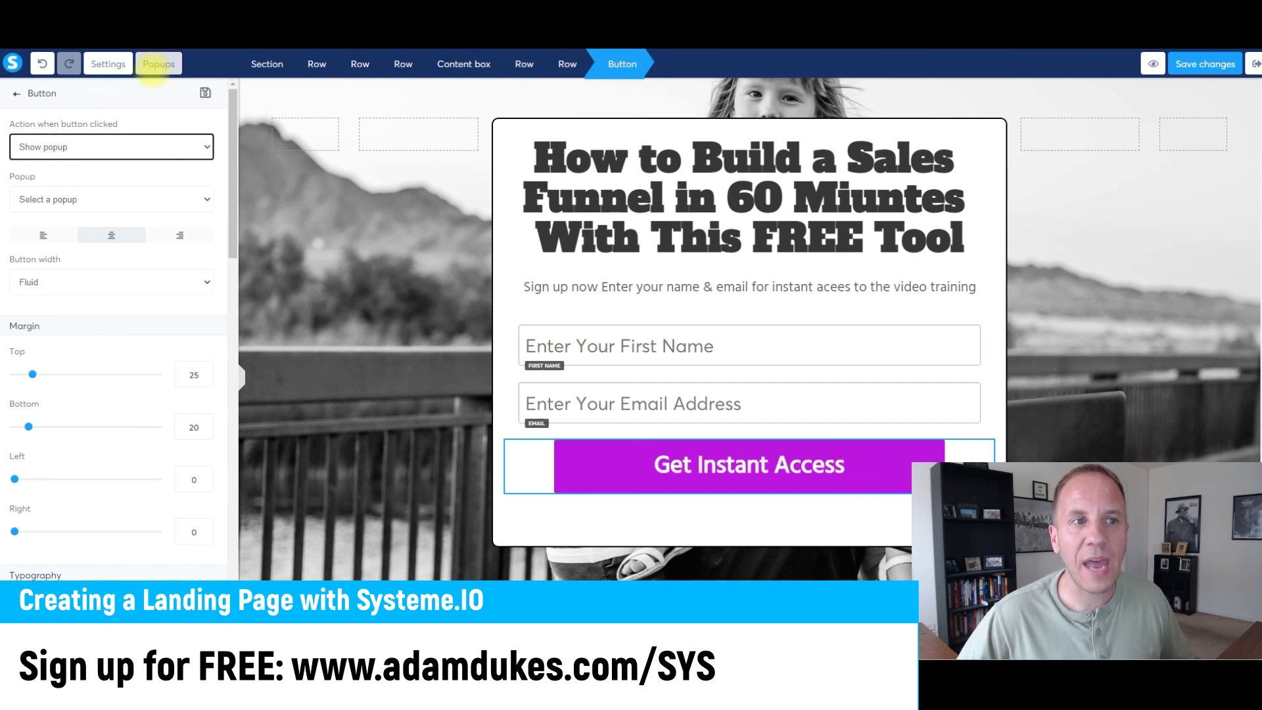